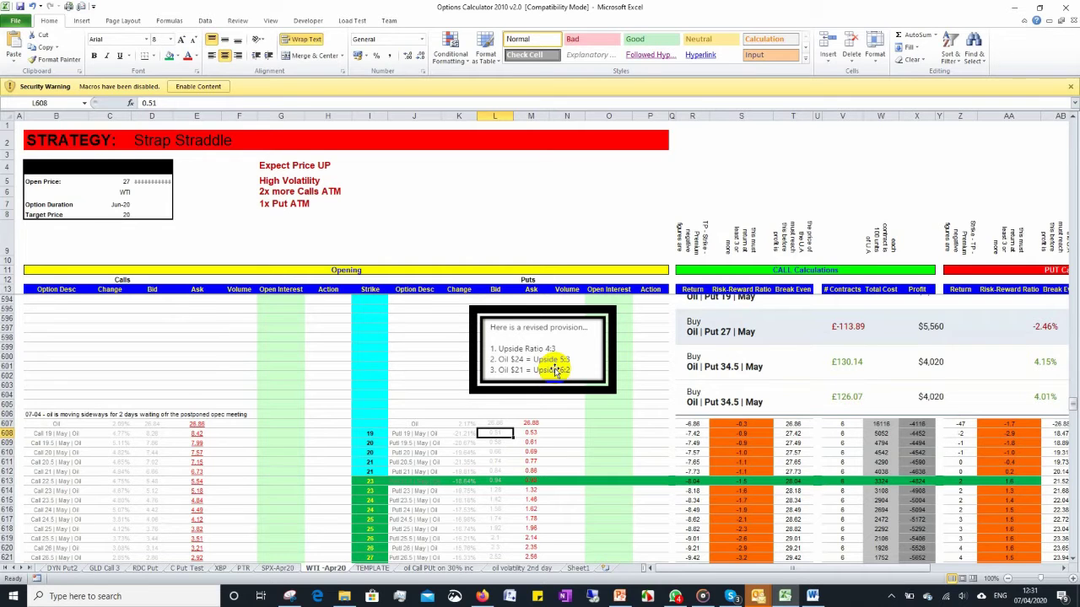
# Step: Switch to the Plus500 site in Firefox, change the account to demo mode and display its open positions
pyautogui.click(480, 596)
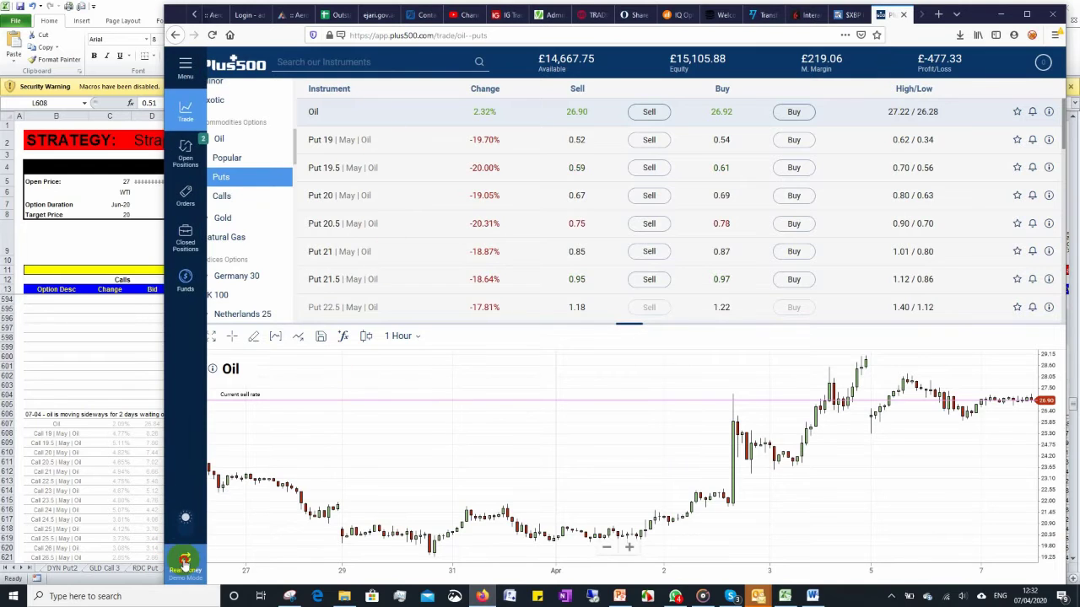
pyautogui.click(185, 562)
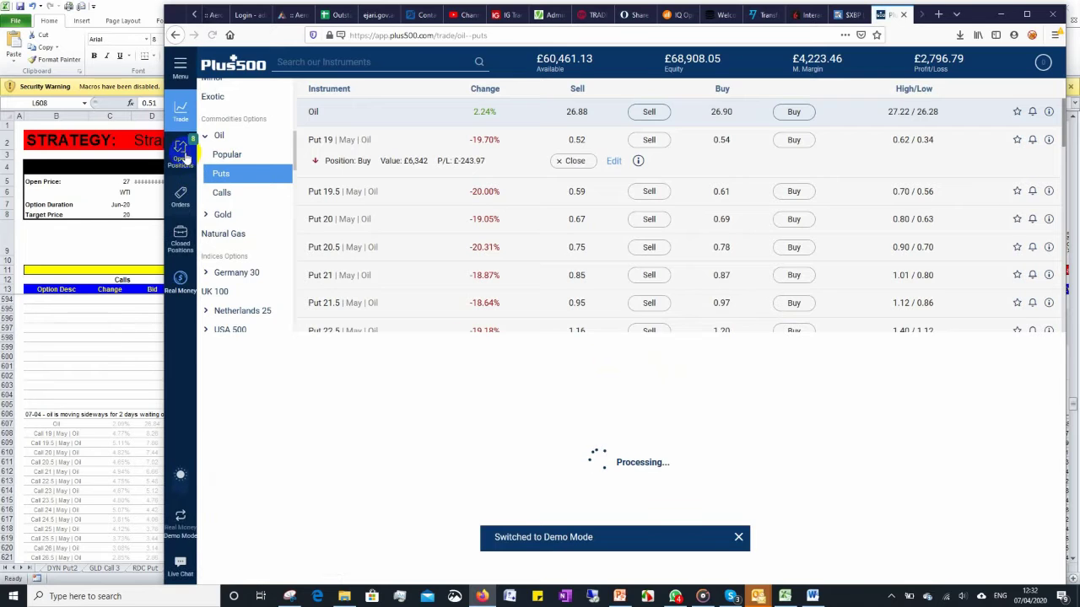
pyautogui.click(183, 154)
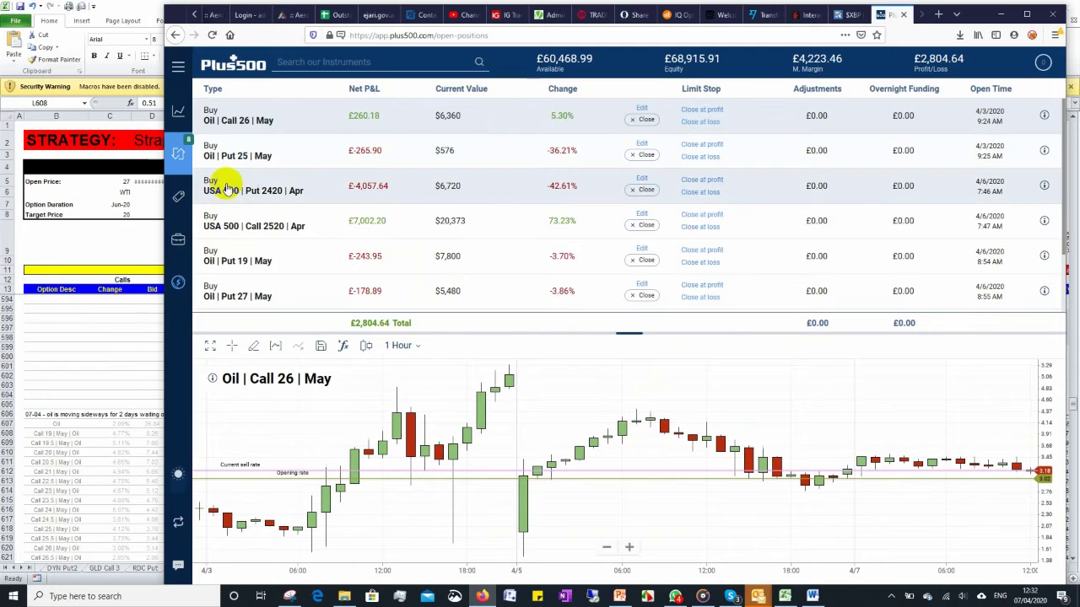
# Step: Examine the profit and loss and charts of the USA 500 Put 2420 and Call 2520 positions
pyautogui.moveTo(203, 179); pyautogui.dragTo(309, 234)
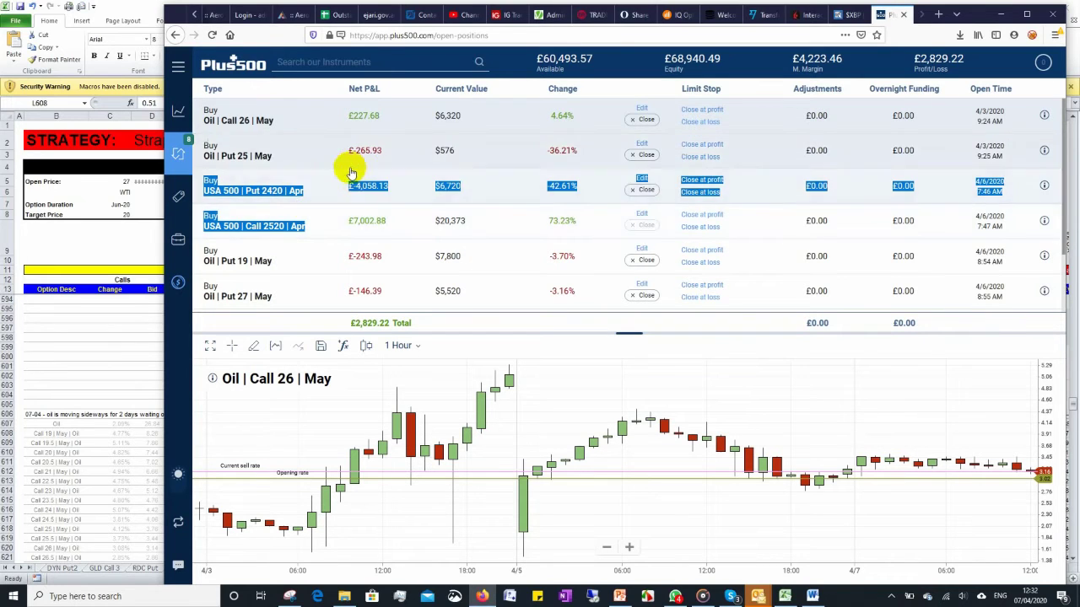
pyautogui.click(325, 188)
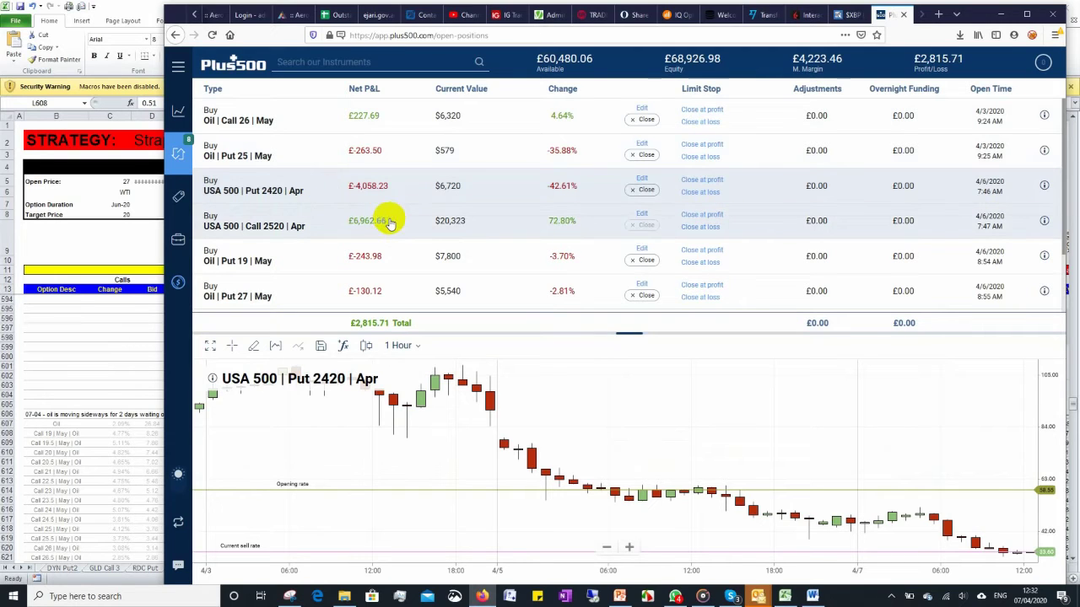
pyautogui.moveTo(389, 226); pyautogui.dragTo(362, 205)
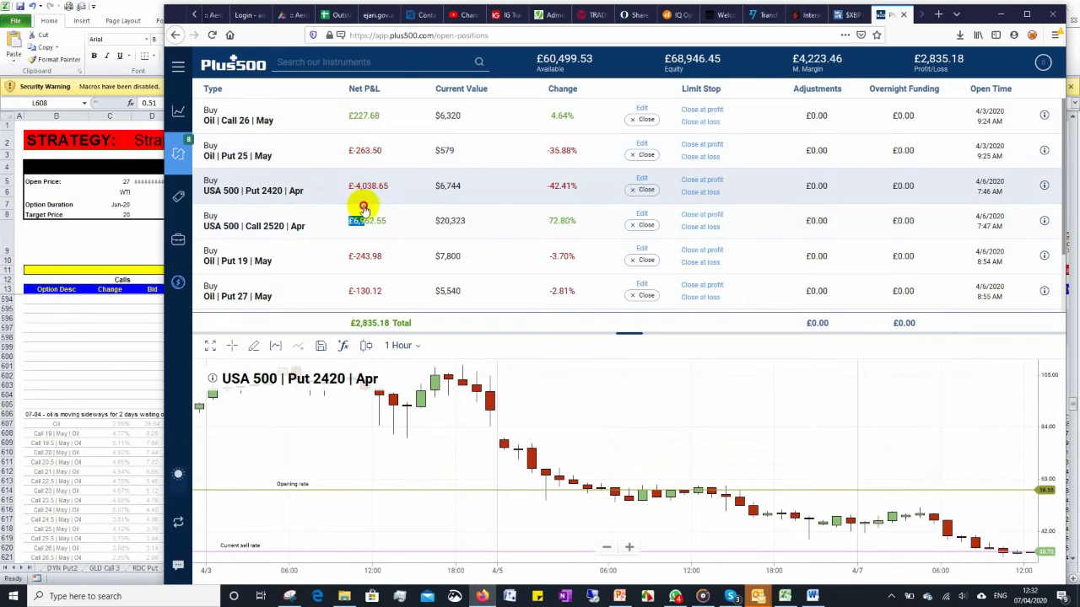
pyautogui.doubleClick(385, 217)
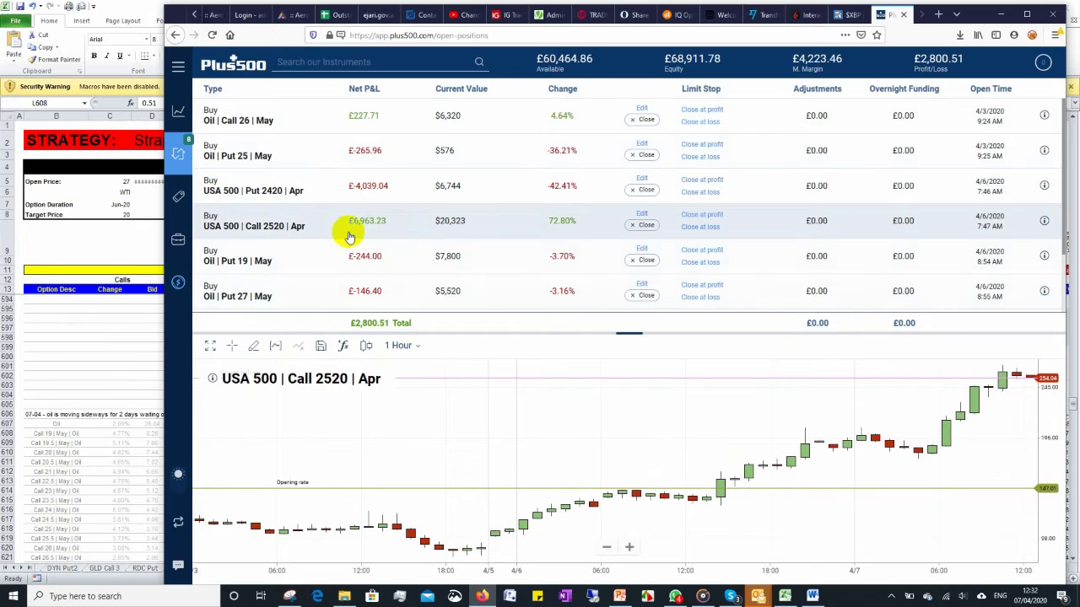
# Step: Go to the trading page, search the instruments for usa500 and open the SPY result
pyautogui.moveTo(184, 108)
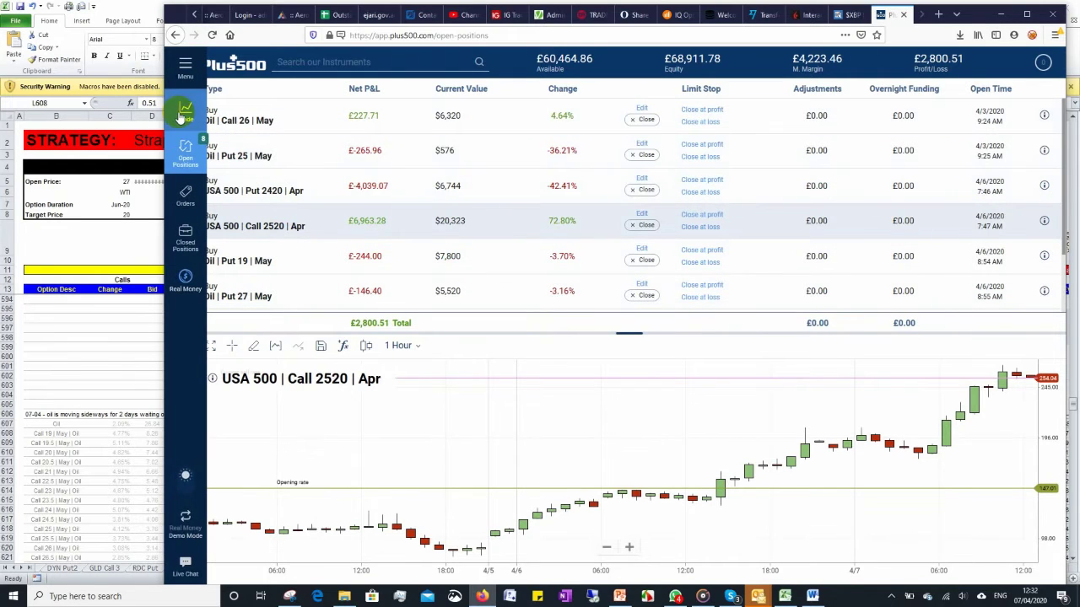
pyautogui.click(186, 110)
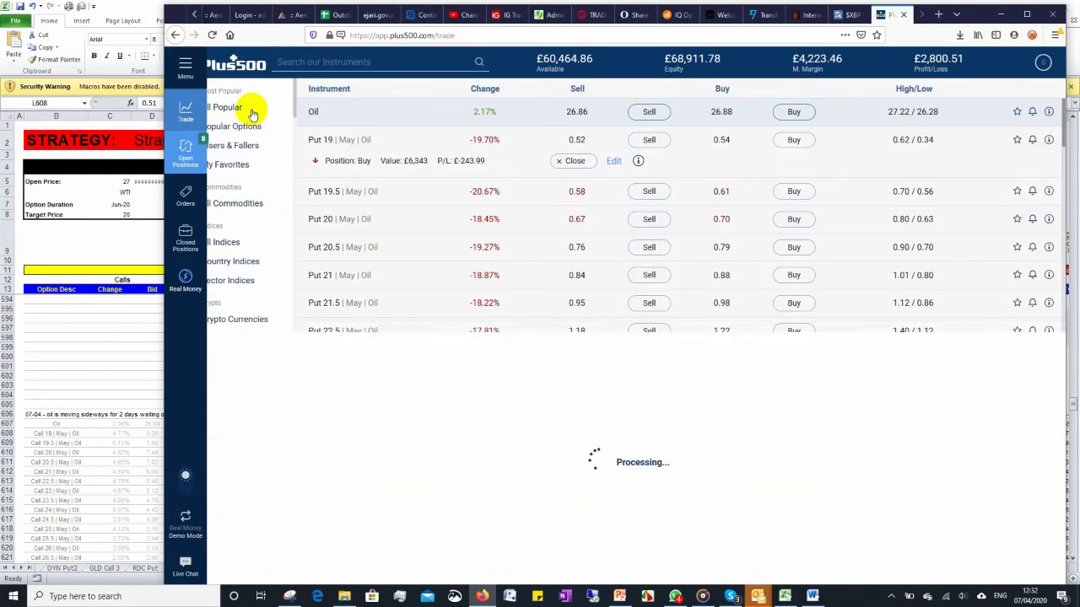
pyautogui.click(332, 61)
pyautogui.write('u')
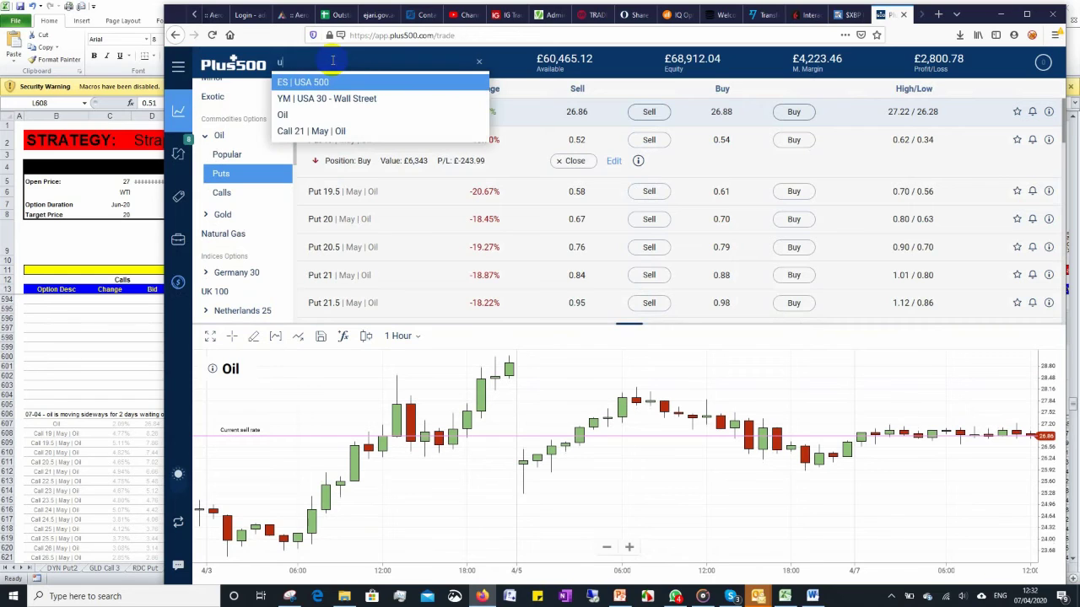
pyautogui.write('sa500')
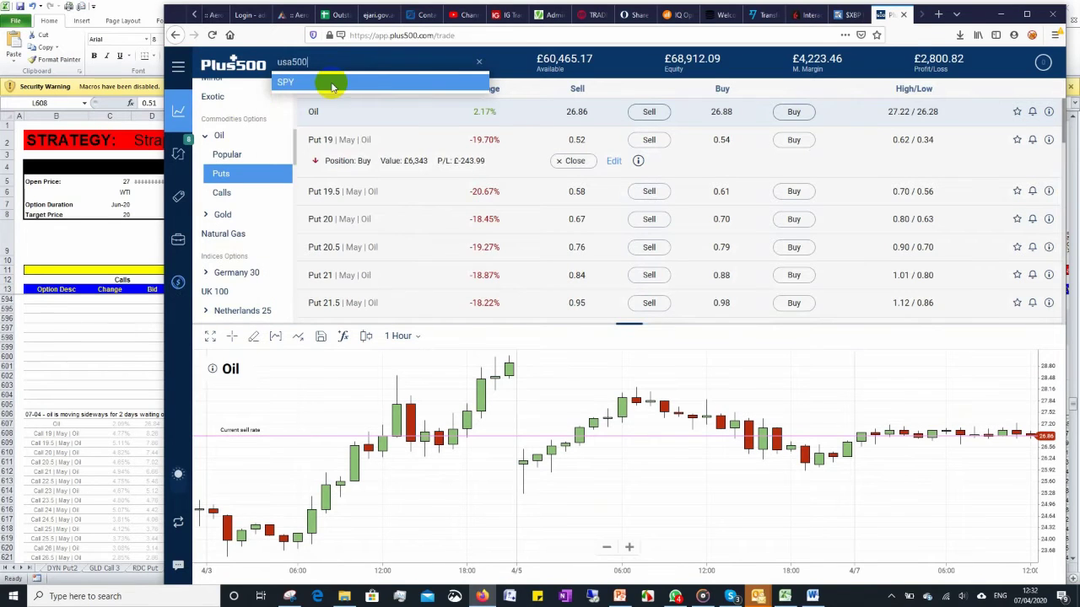
pyautogui.click(333, 84)
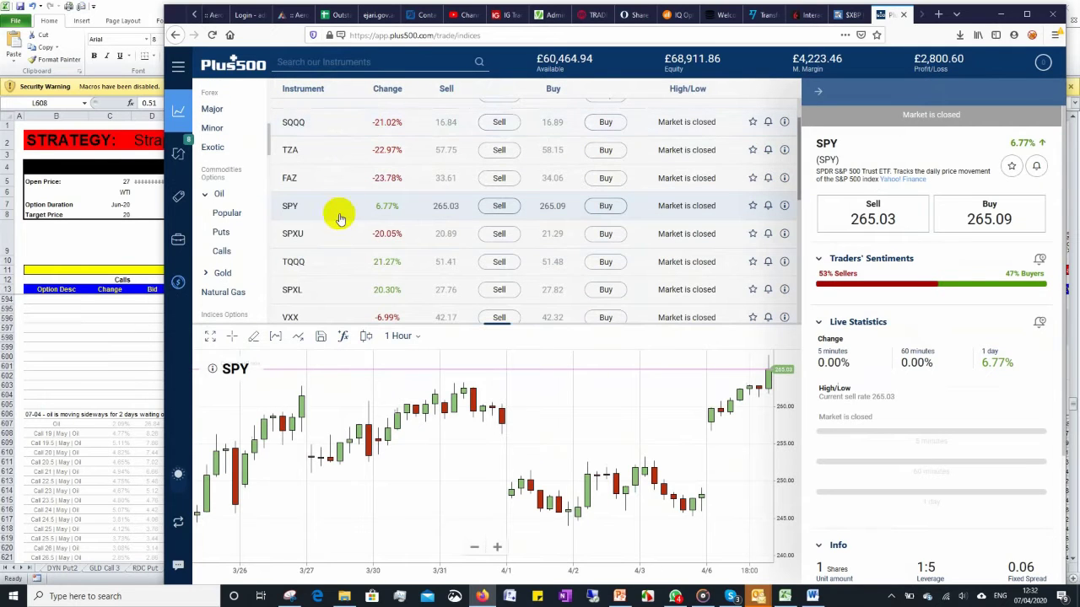
# Step: Search the instruments again, open USA 500 and hide its instrument details
pyautogui.click(310, 61)
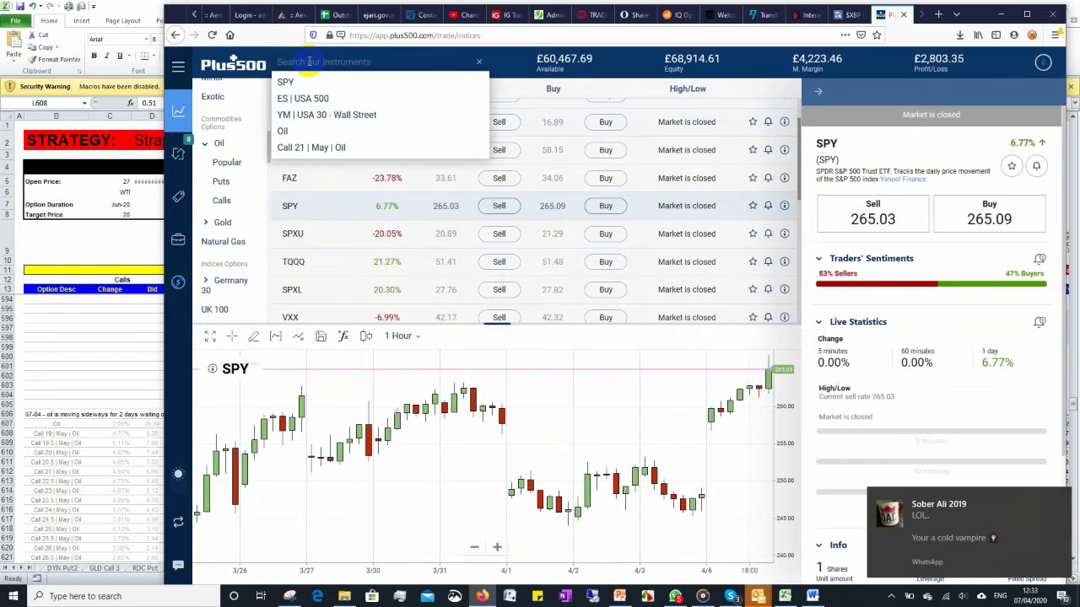
pyautogui.write('usa500')
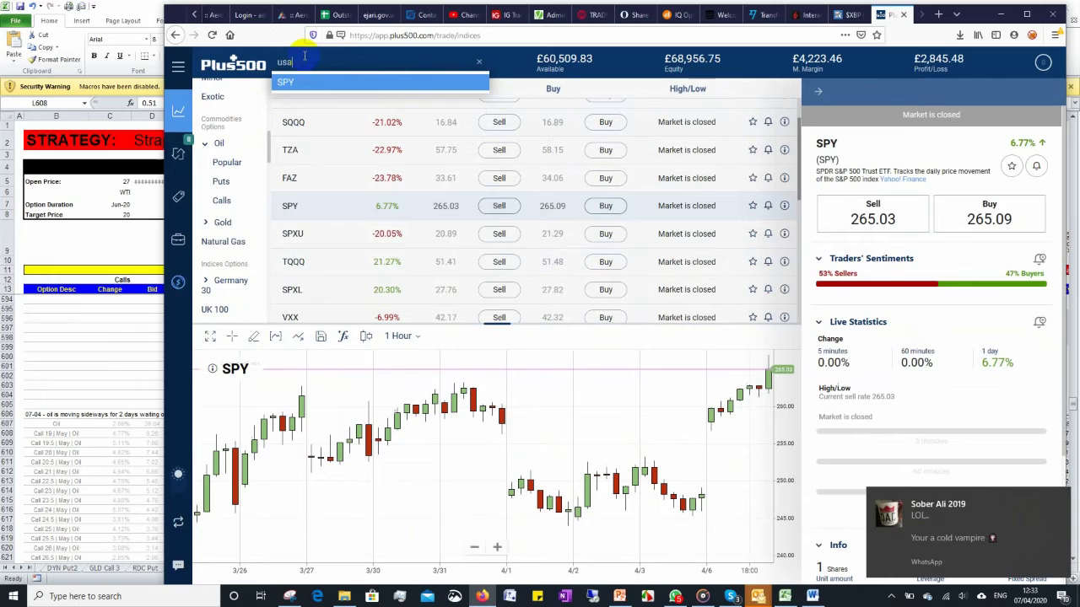
pyautogui.click(308, 84)
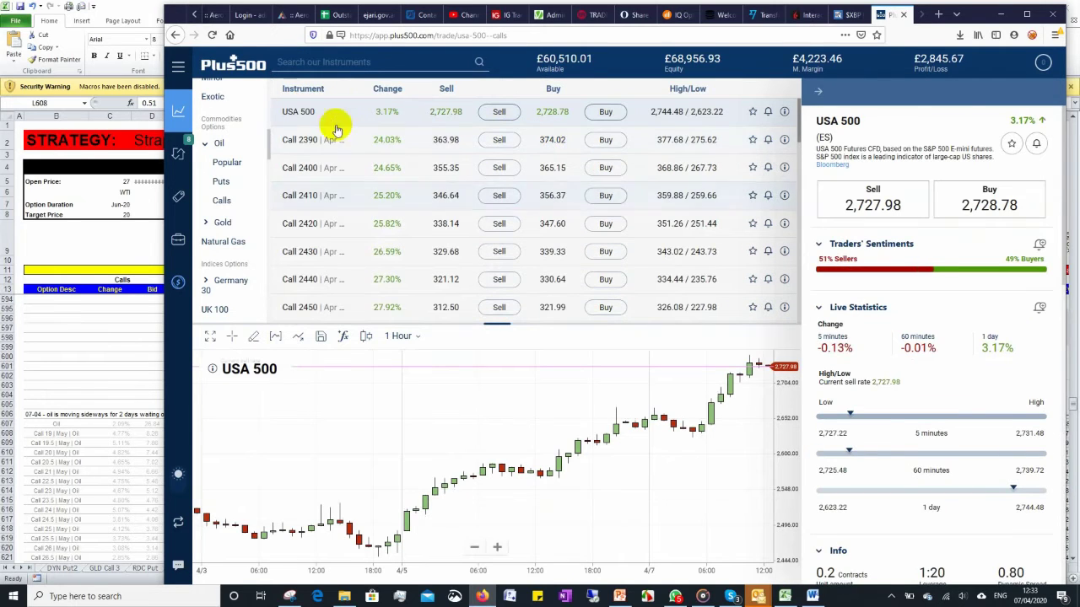
pyautogui.click(812, 95)
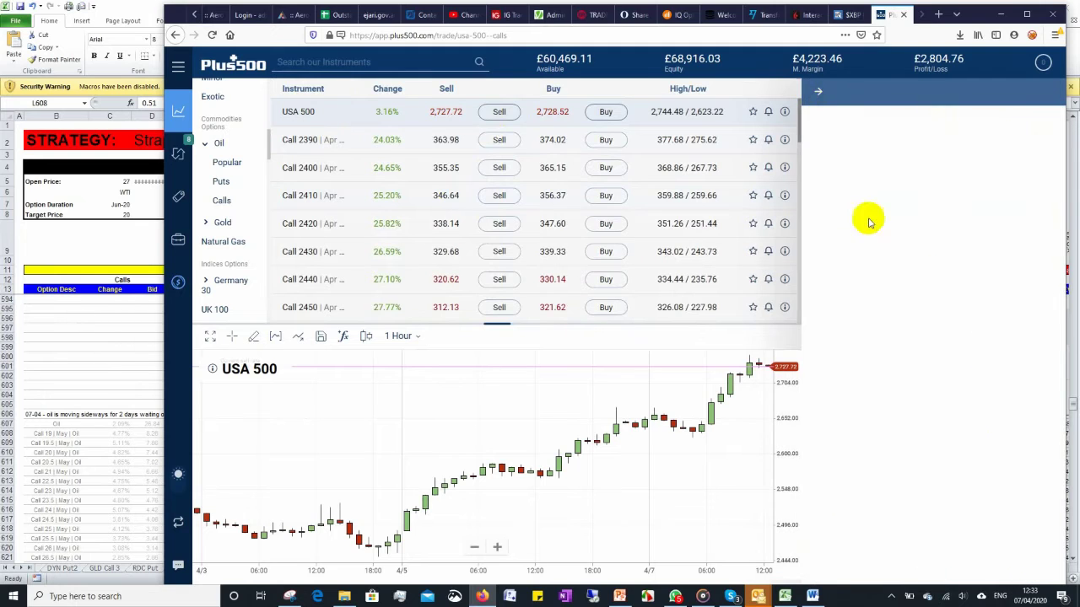
# Step: Set the USA 500 chart interval to 1 Day and examine the most recent price moves
pyautogui.click(401, 338)
pyautogui.click(400, 511)
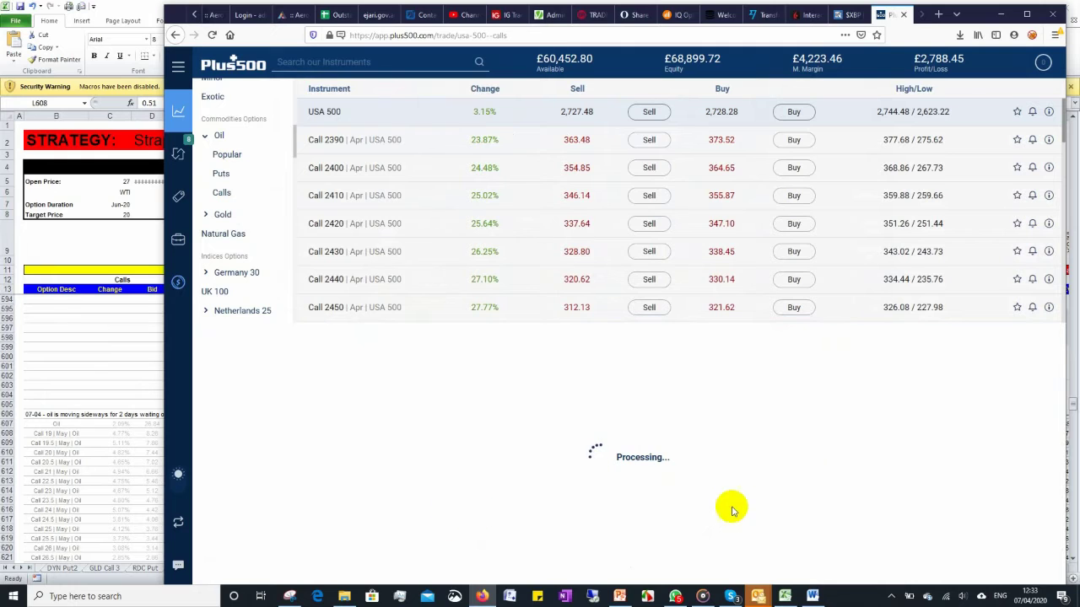
pyautogui.scroll(-5, 1007, 490)
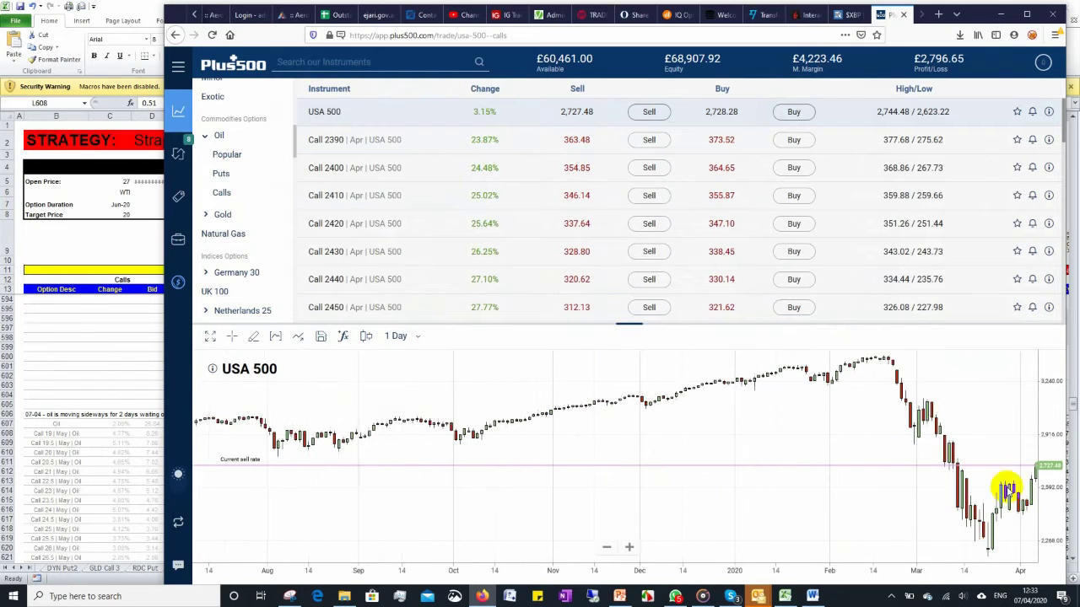
pyautogui.scroll(1, 1007, 489)
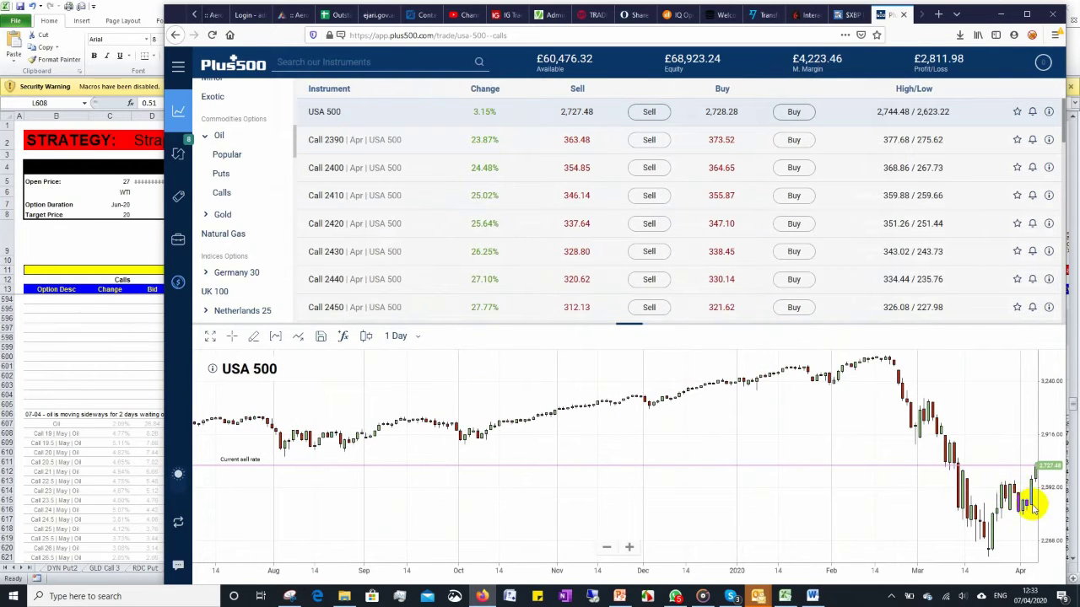
pyautogui.moveTo(1032, 507); pyautogui.dragTo(1012, 504)
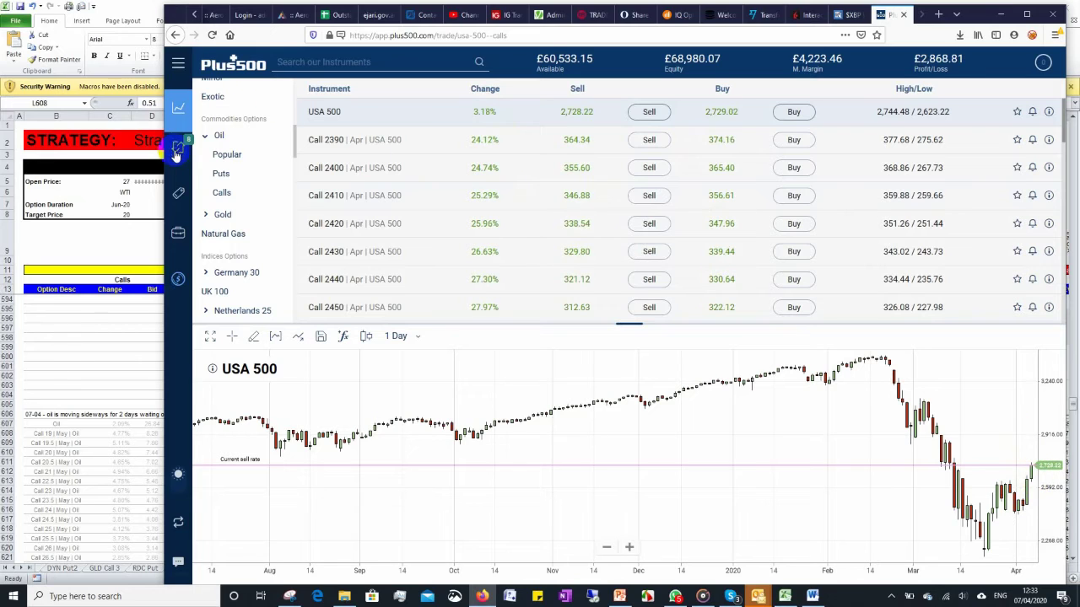
# Step: Return to the open positions and compare the USA 500 Put 2420 with the Call 2520 position
pyautogui.click(177, 153)
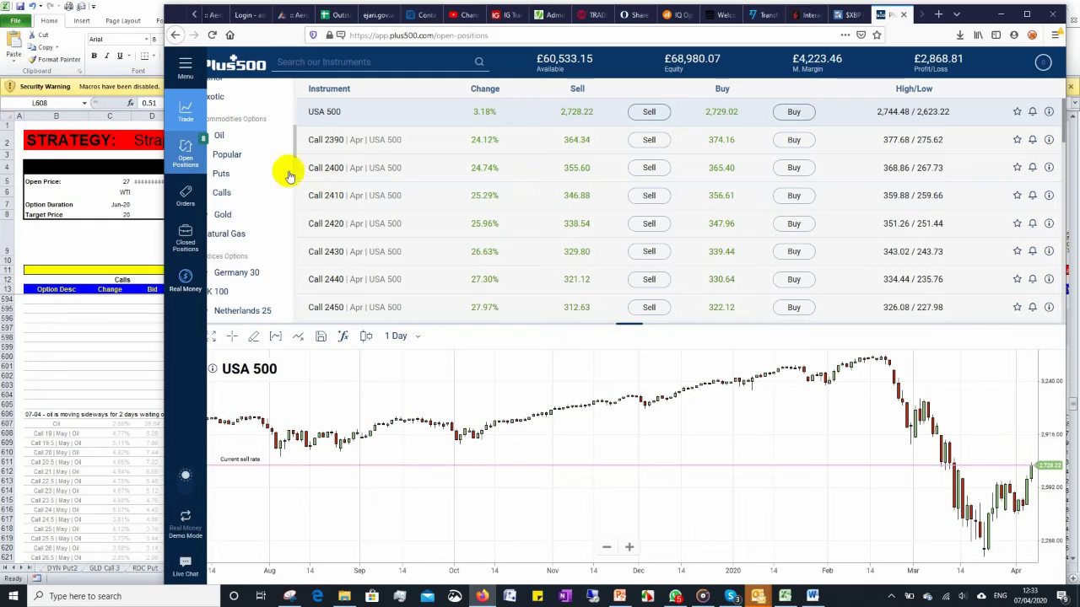
pyautogui.click(187, 157)
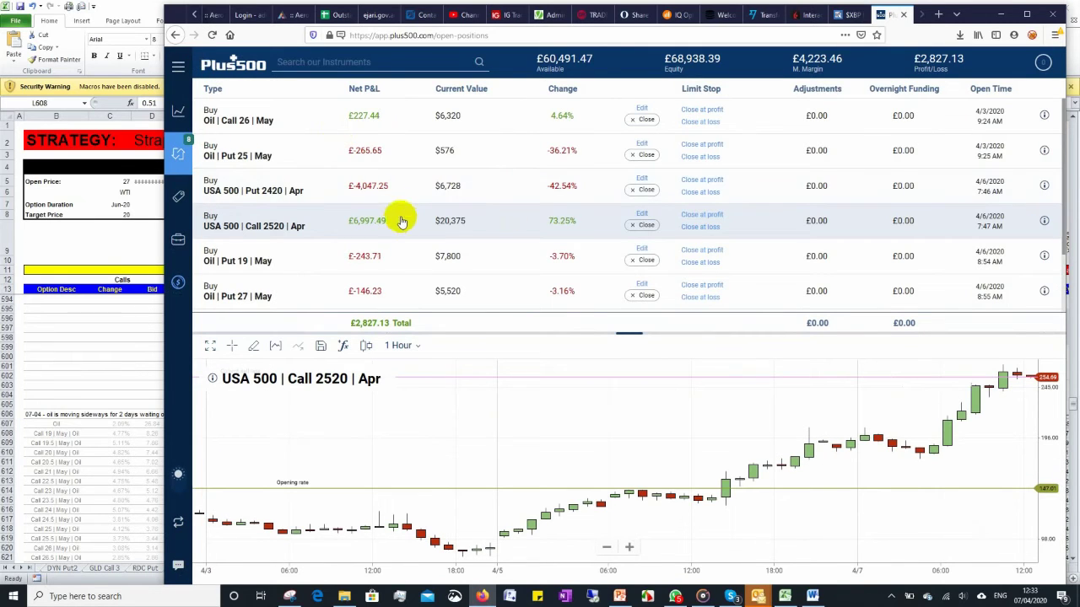
pyautogui.click(360, 191)
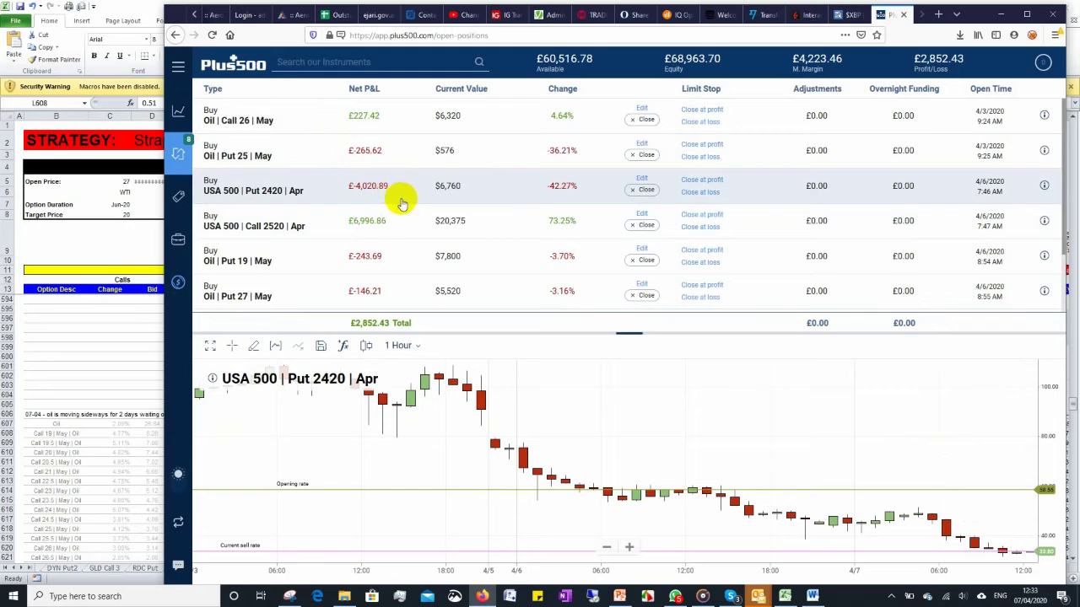
pyautogui.click(356, 226)
pyautogui.doubleClick(356, 226)
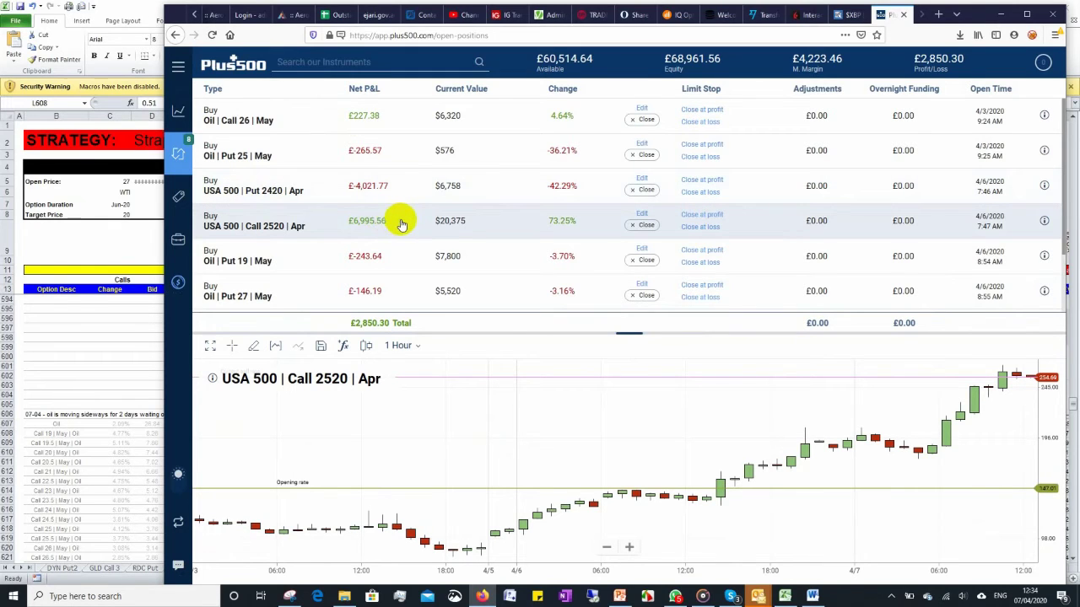
pyautogui.doubleClick(352, 223)
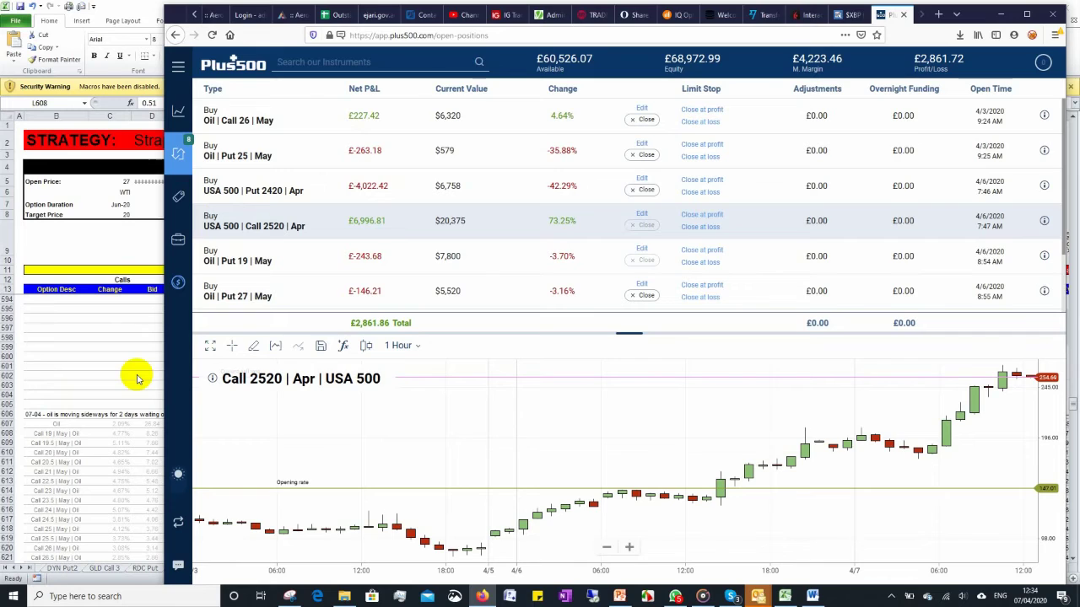
# Step: Switch to the Options Calculator workbook in Excel and review the revised provision note against the open positions
pyautogui.hotkey('alt', 'Tab')
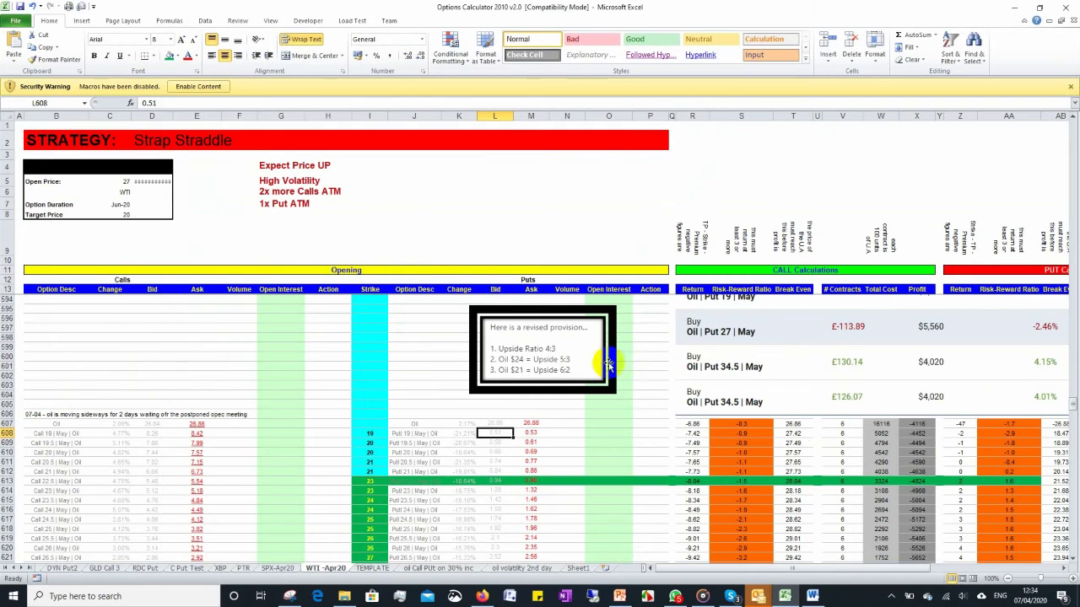
pyautogui.click(547, 349)
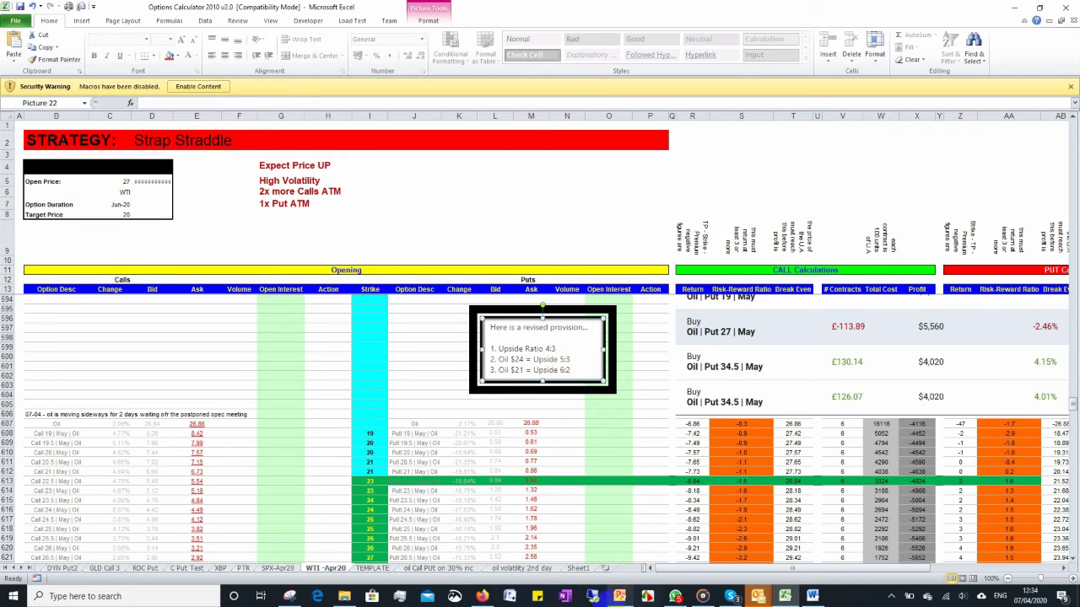
pyautogui.click(482, 596)
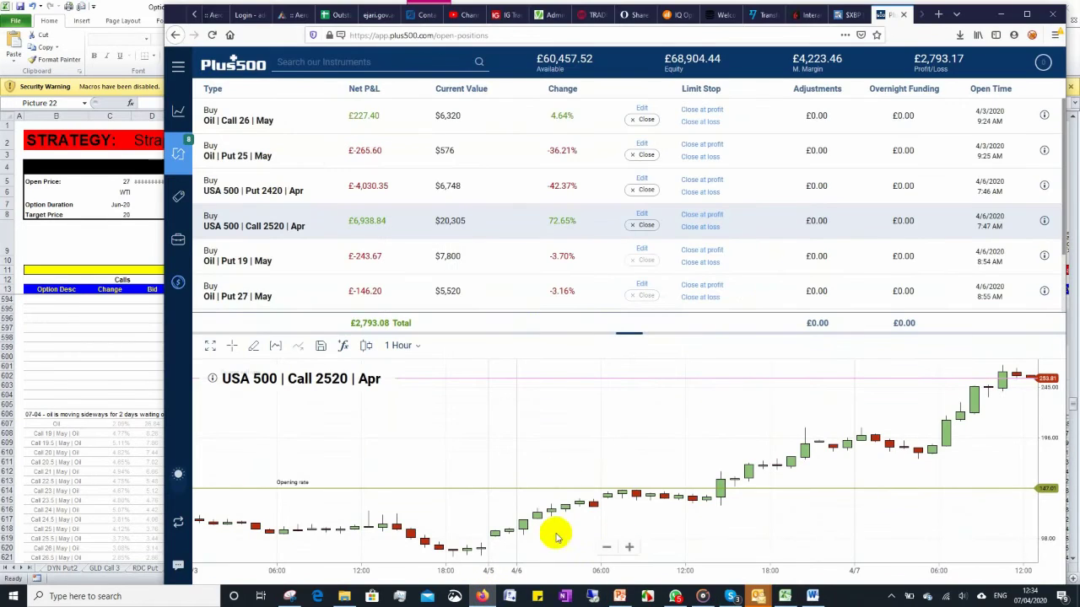
pyautogui.click(81, 379)
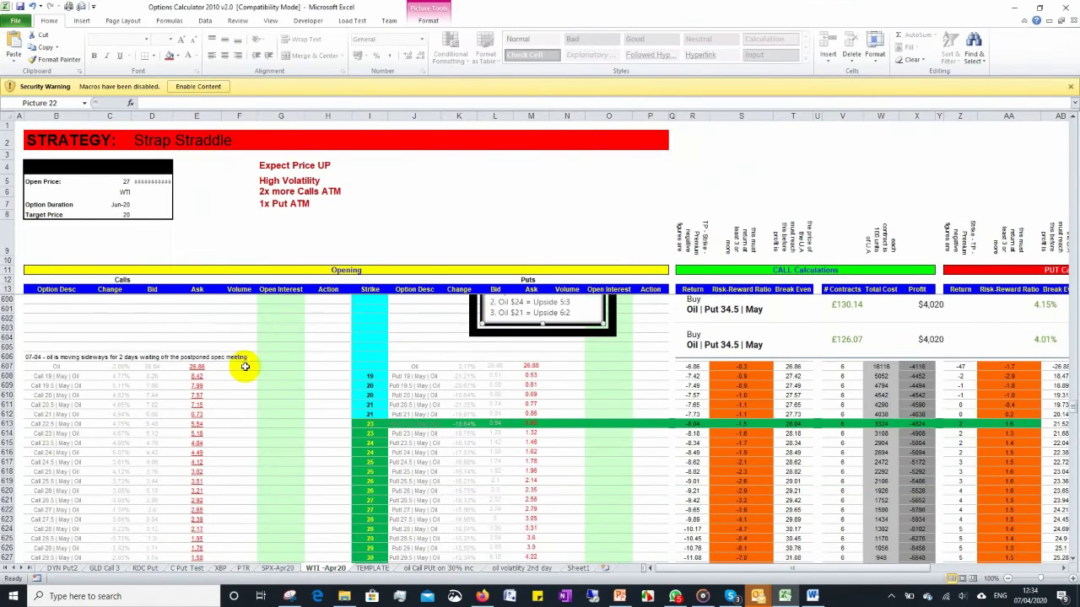
# Step: Examine the green-highlighted option rows 613 and 629 on the WTI-Apr20 sheet, including row 629's call return and risk-reward ratio
pyautogui.scroll(-1, 311, 369)
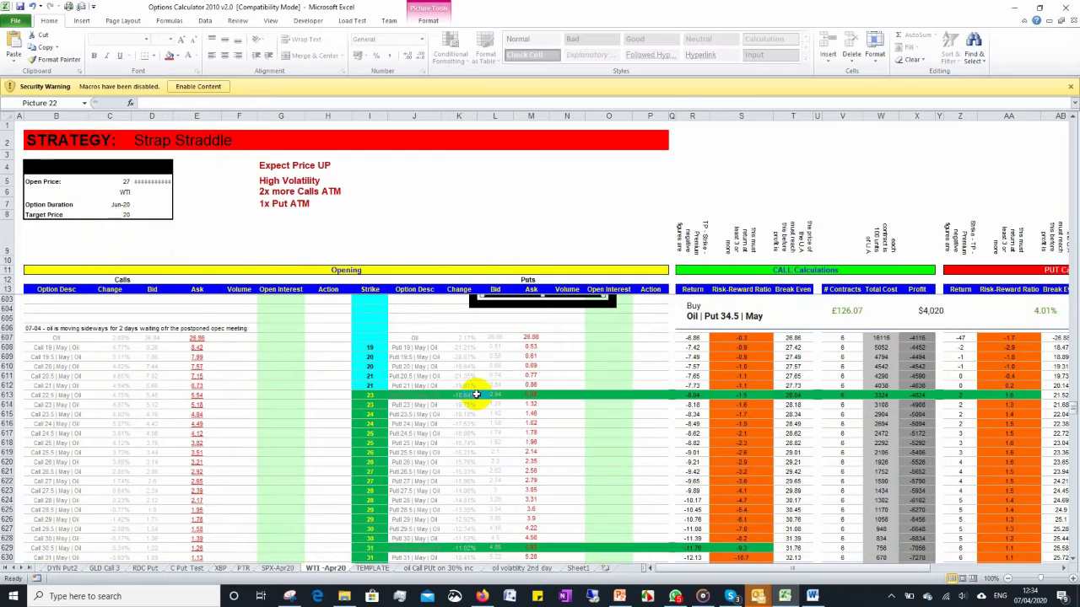
pyautogui.scroll(-1, 475, 393)
pyautogui.click(412, 366)
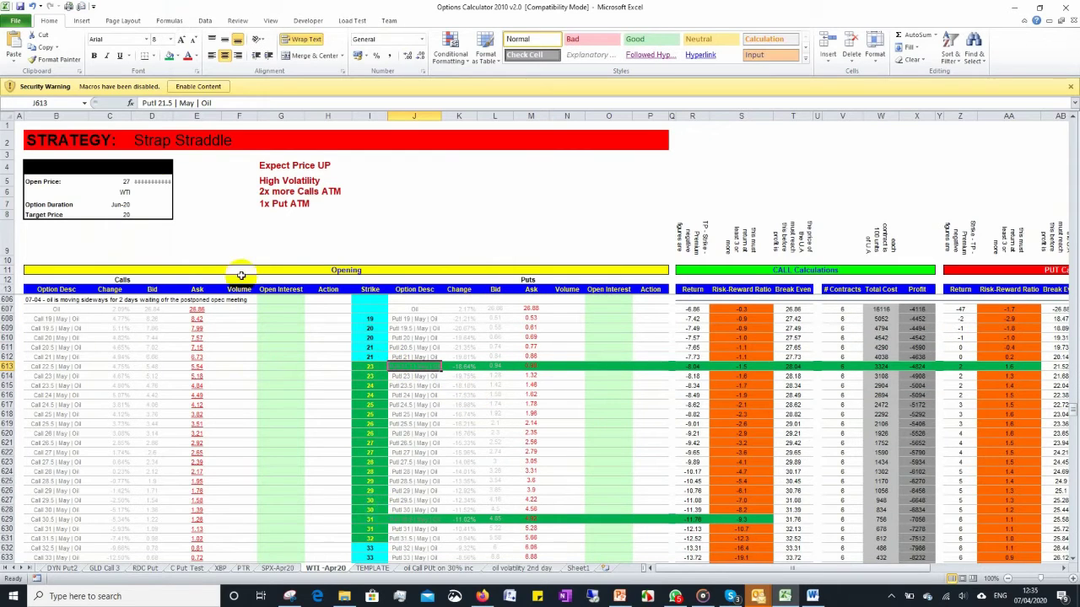
pyautogui.click(372, 446)
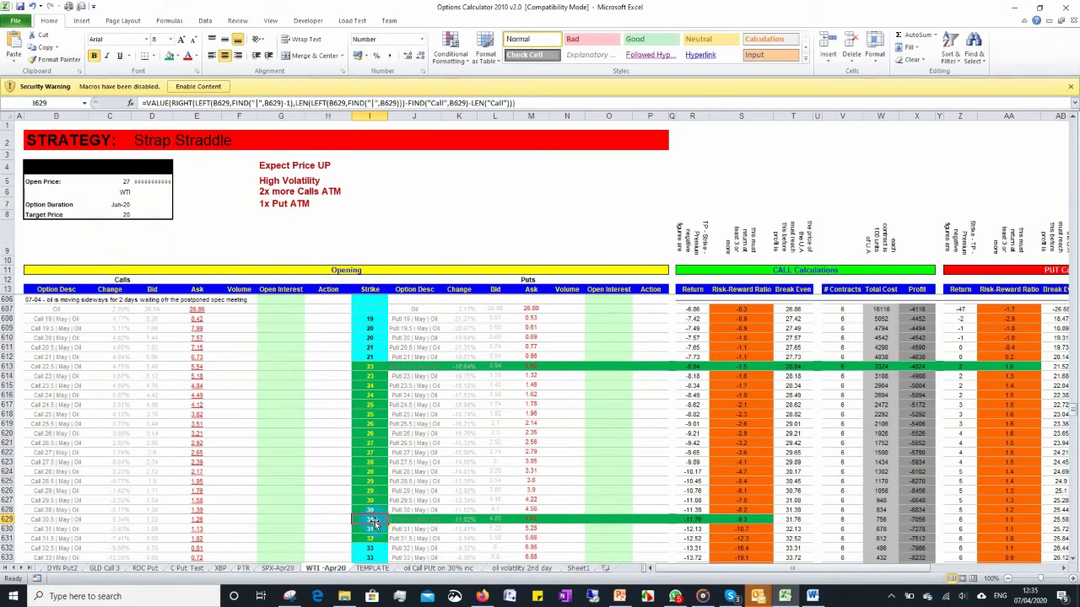
pyautogui.moveTo(412, 520); pyautogui.dragTo(740, 518)
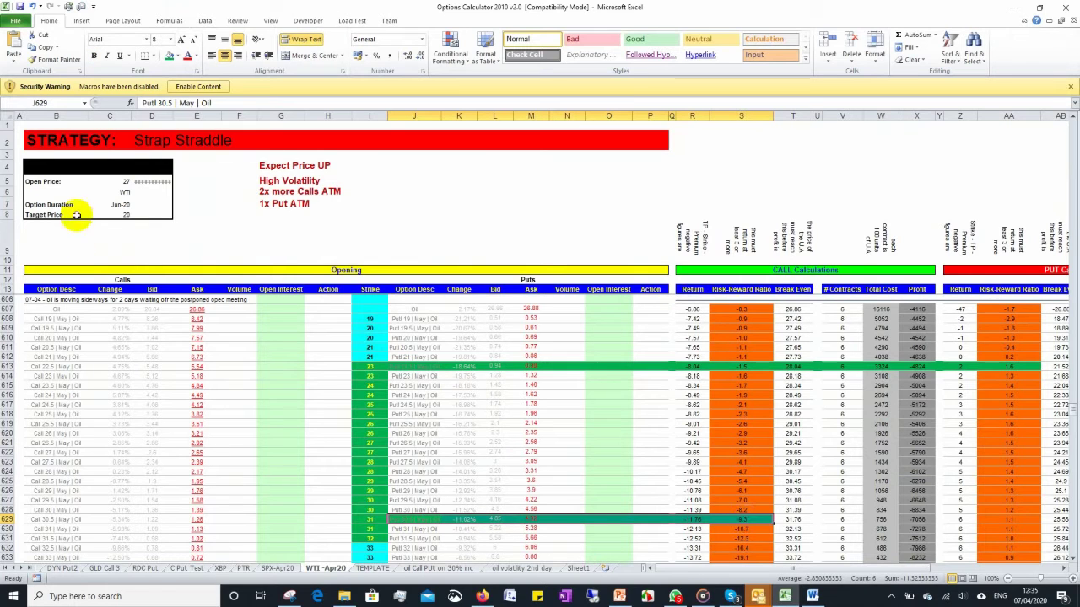
pyautogui.click(748, 517)
# Step: Set the strategy's Target Price in cell C8 to 35
pyautogui.click(125, 215)
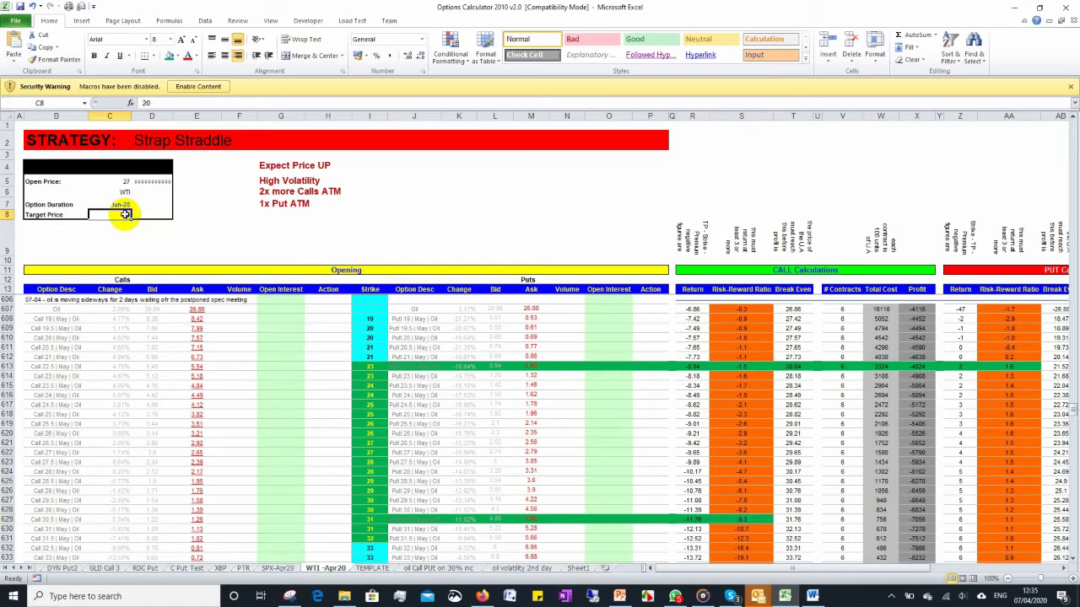
pyautogui.write('35')
pyautogui.press('Return')
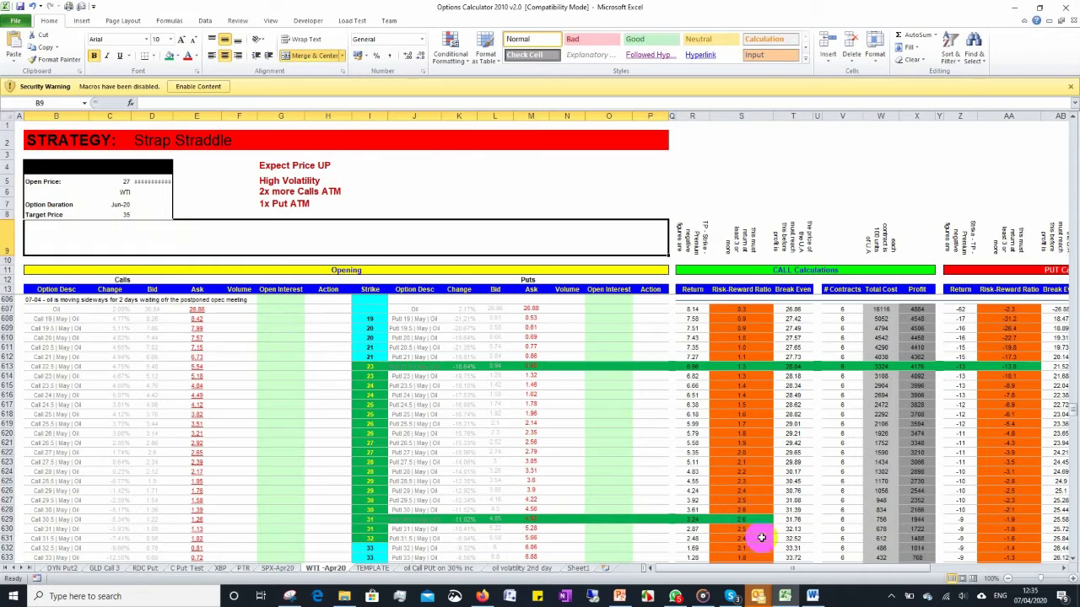
# Step: Review the oil option rows around 613 to 636 and set the strategy's Target Price in cell C8 to 20
pyautogui.scroll(-3, 761, 513)
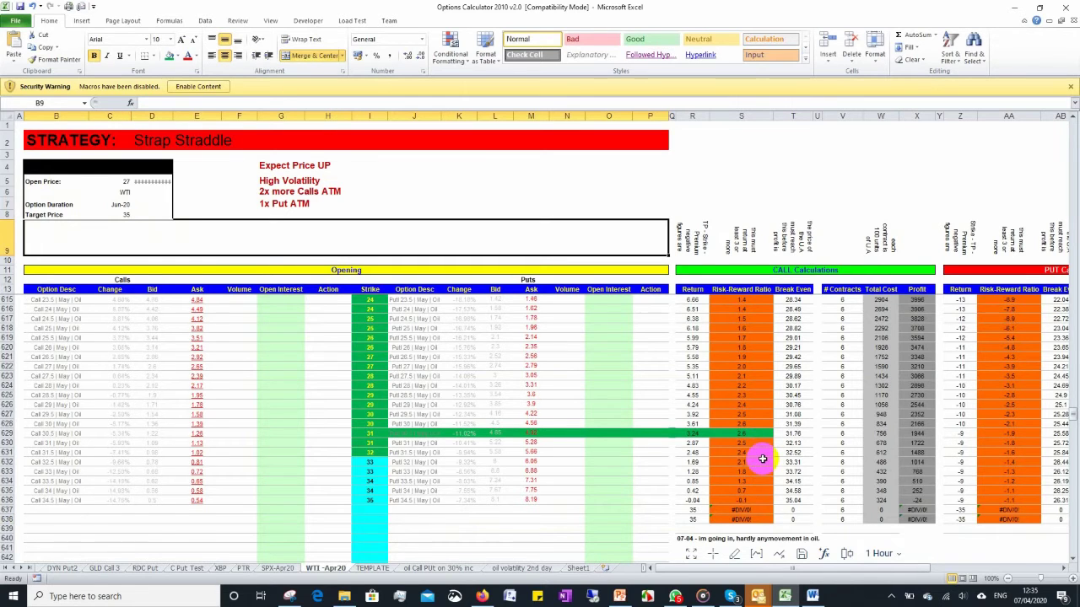
pyautogui.scroll(1, 762, 459)
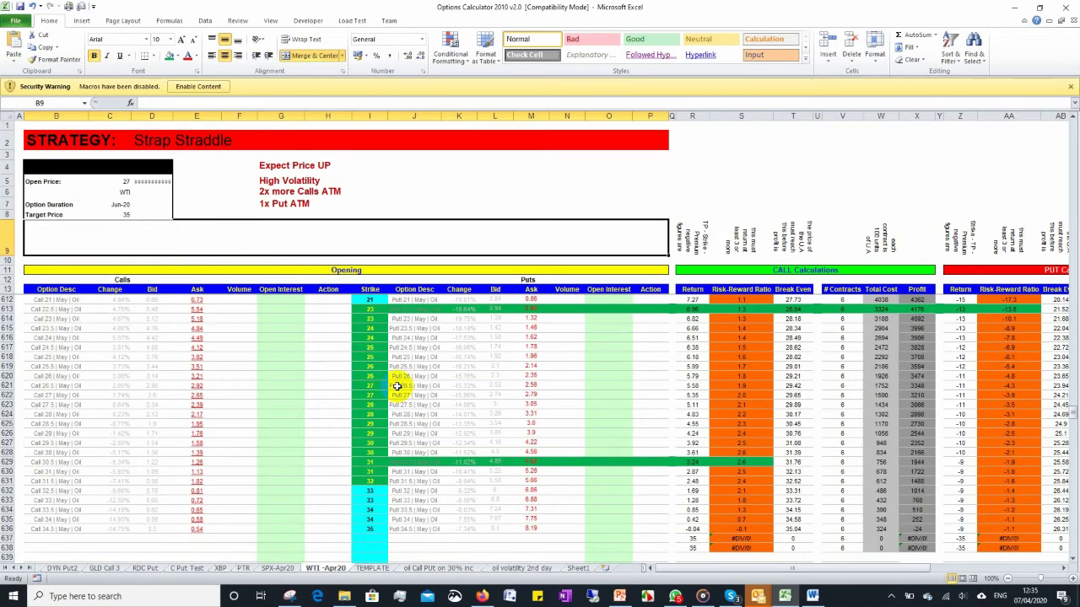
pyautogui.scroll(2, 397, 387)
pyautogui.scroll(2, 547, 388)
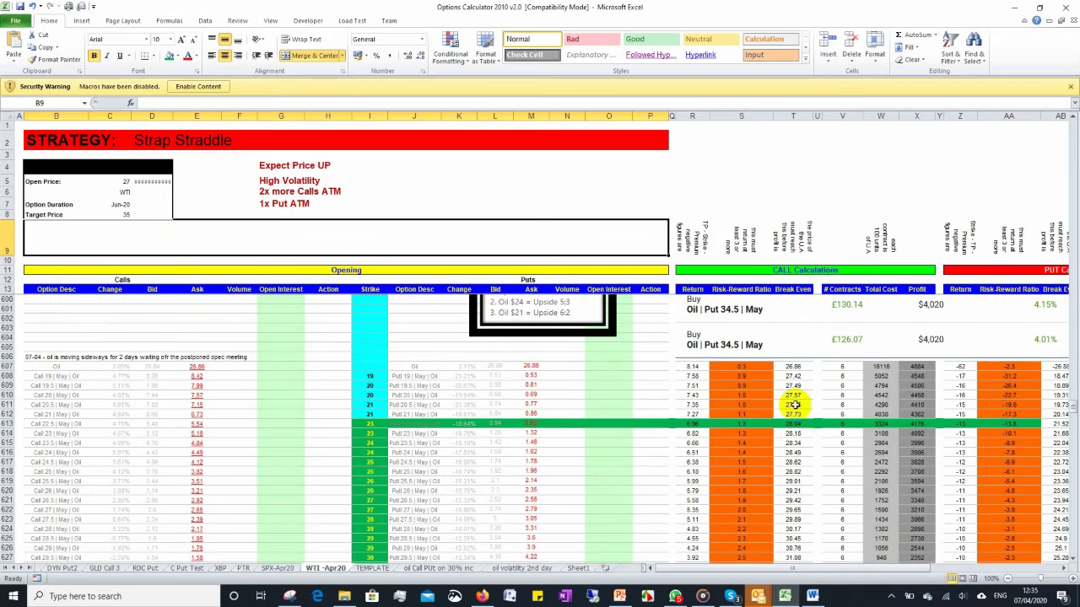
pyautogui.click(125, 214)
pyautogui.write('20')
pyautogui.press('Return')
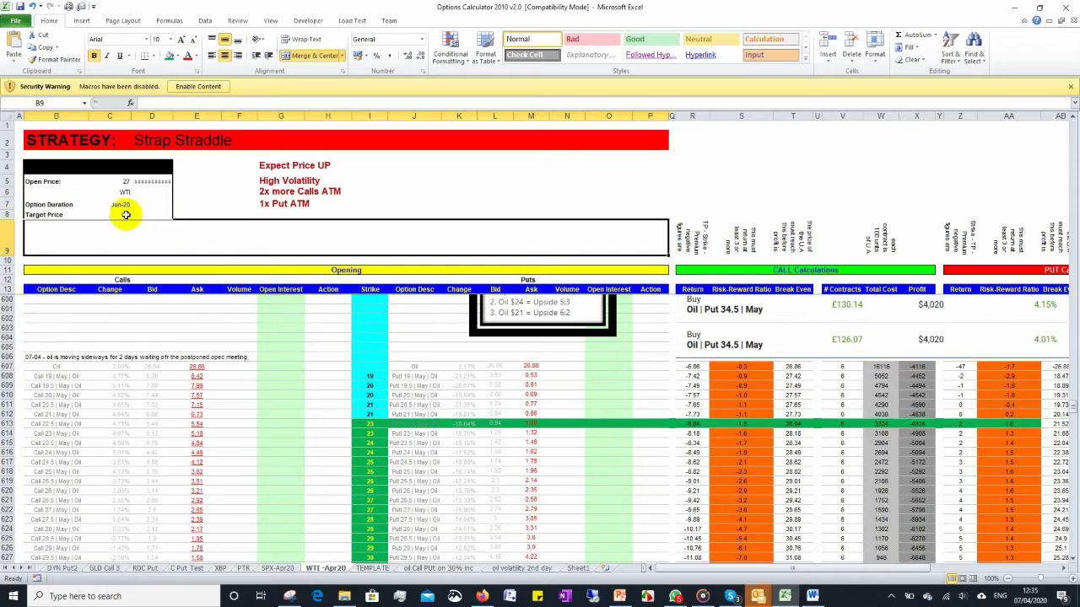
# Step: Examine row 613's put risk-reward ratio and the green-highlighted strikes from row 613 down towards row 629
pyautogui.click(1009, 424)
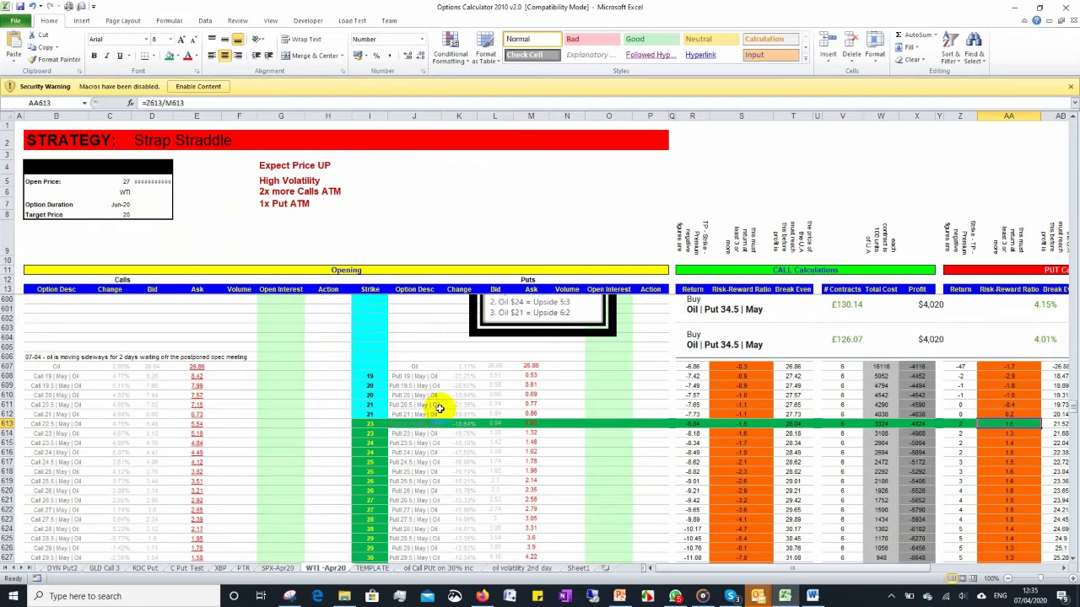
pyautogui.click(365, 425)
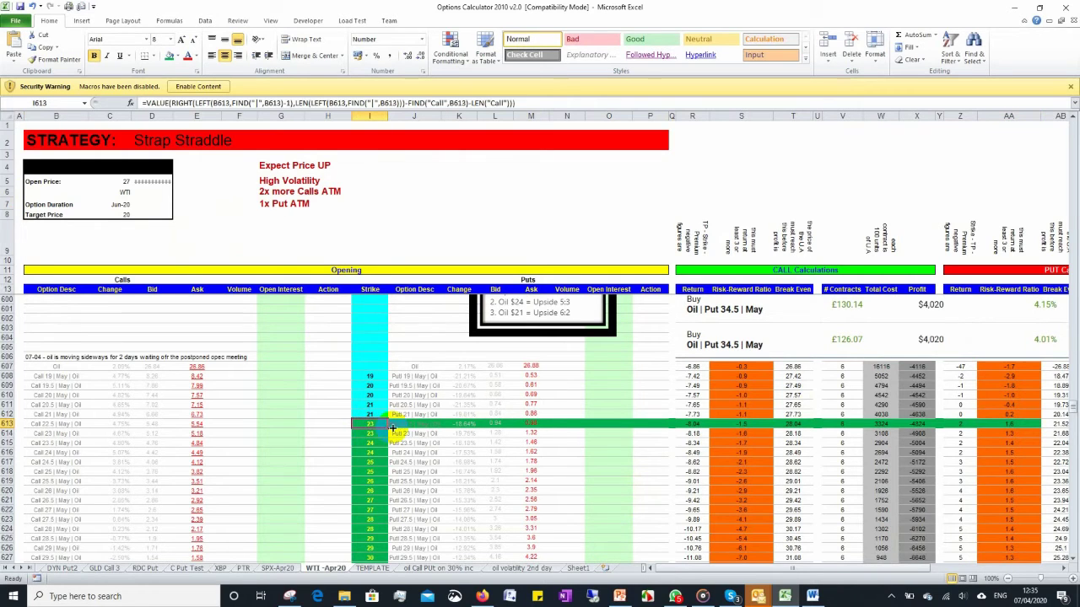
pyautogui.scroll(-4, 535, 442)
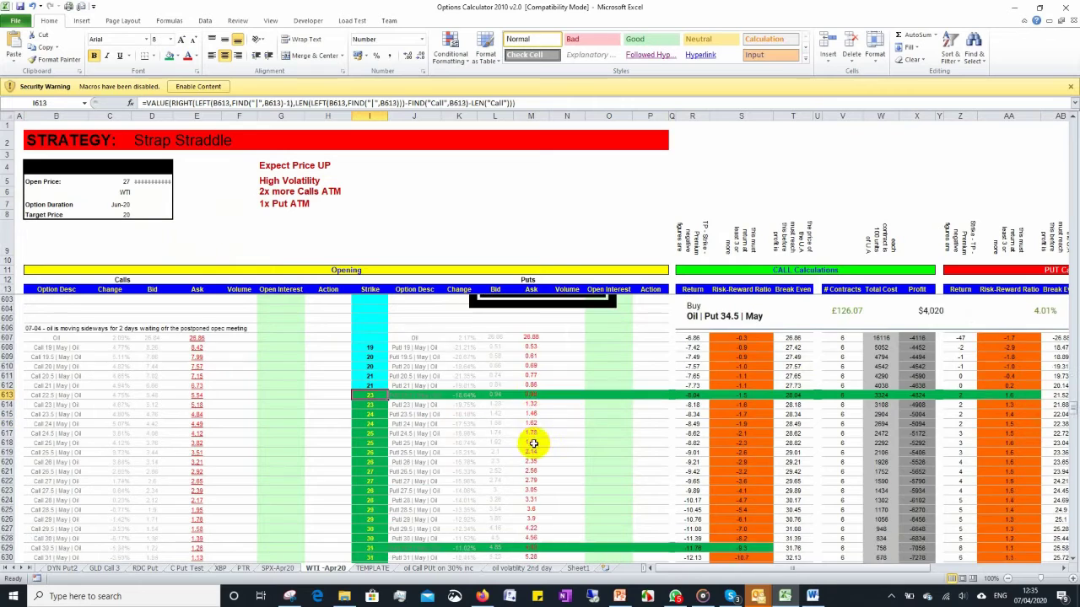
pyautogui.moveTo(365, 398); pyautogui.dragTo(359, 458)
pyautogui.moveTo(359, 398); pyautogui.dragTo(360, 338)
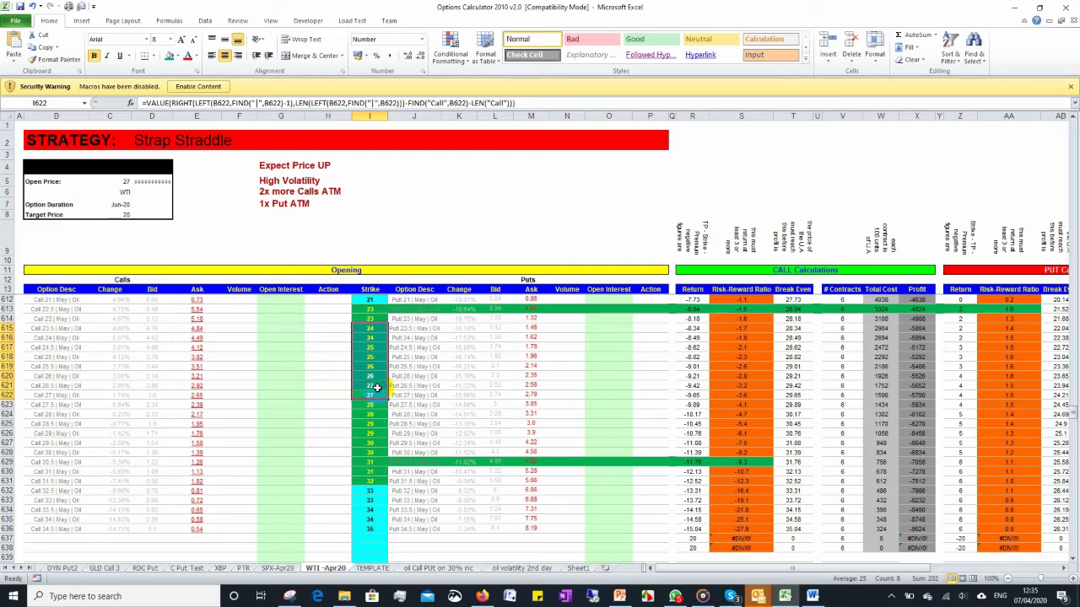
pyautogui.click(371, 377)
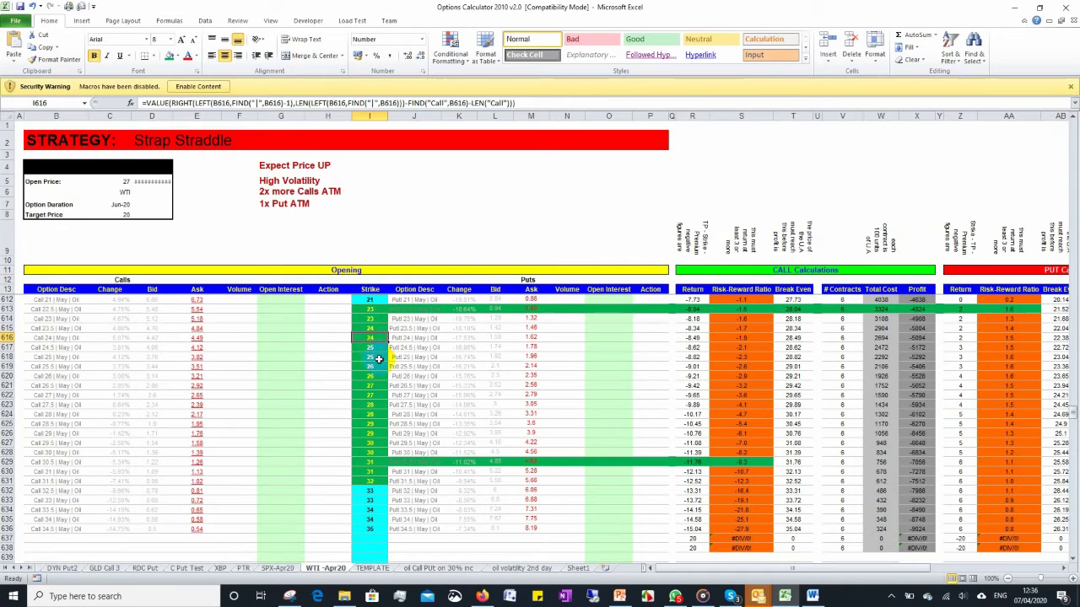
pyautogui.click(372, 366)
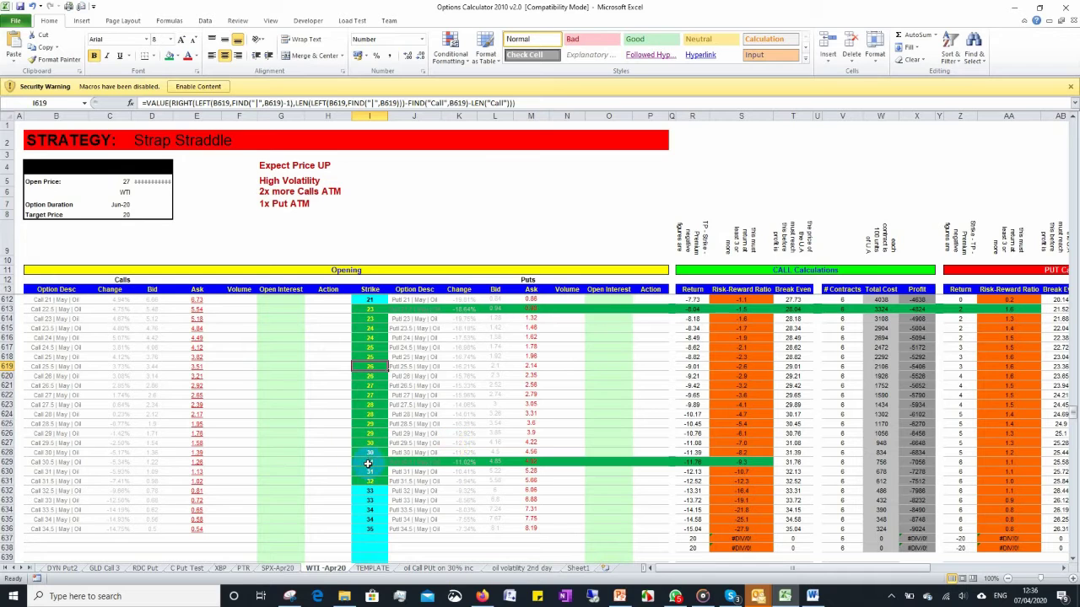
# Step: Switch to Plus500 in the browser, change to the Real Money account and compare its USA 500 Call 2540 and Put 2420 positions
pyautogui.click(481, 597)
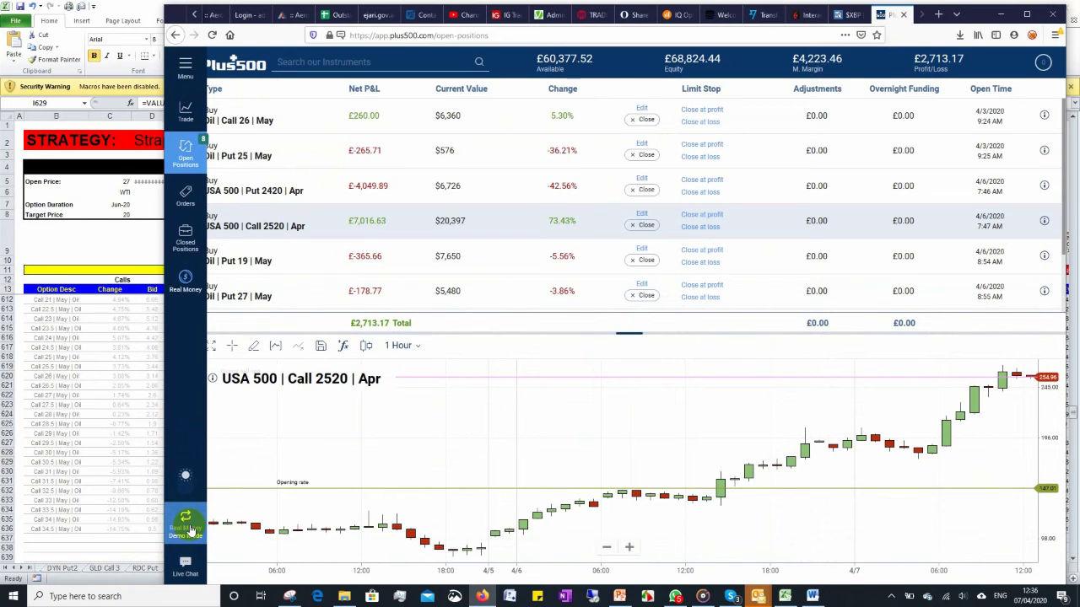
pyautogui.click(189, 526)
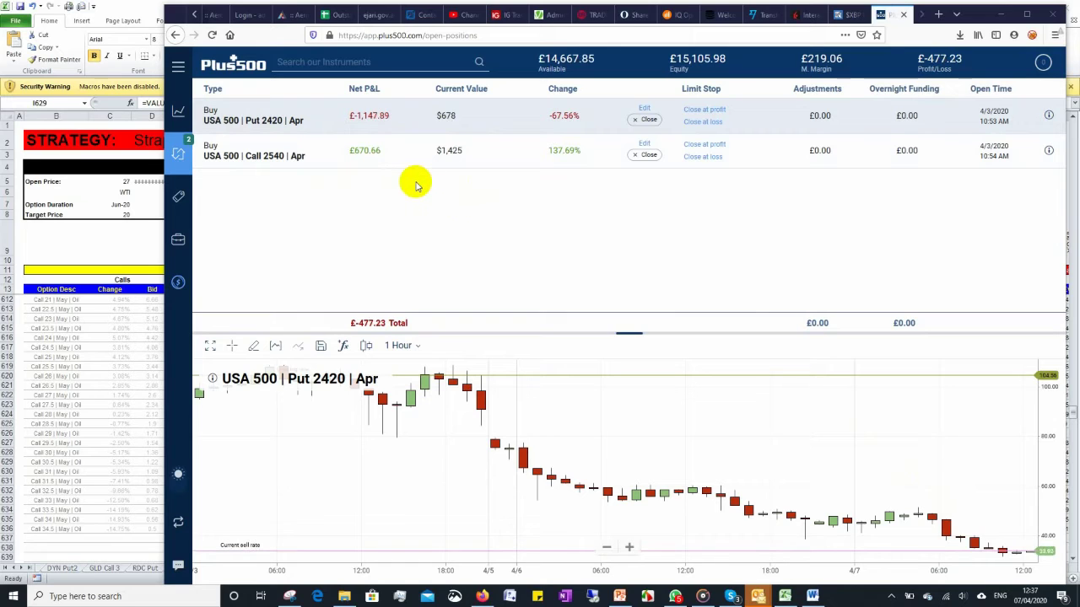
pyautogui.click(370, 161)
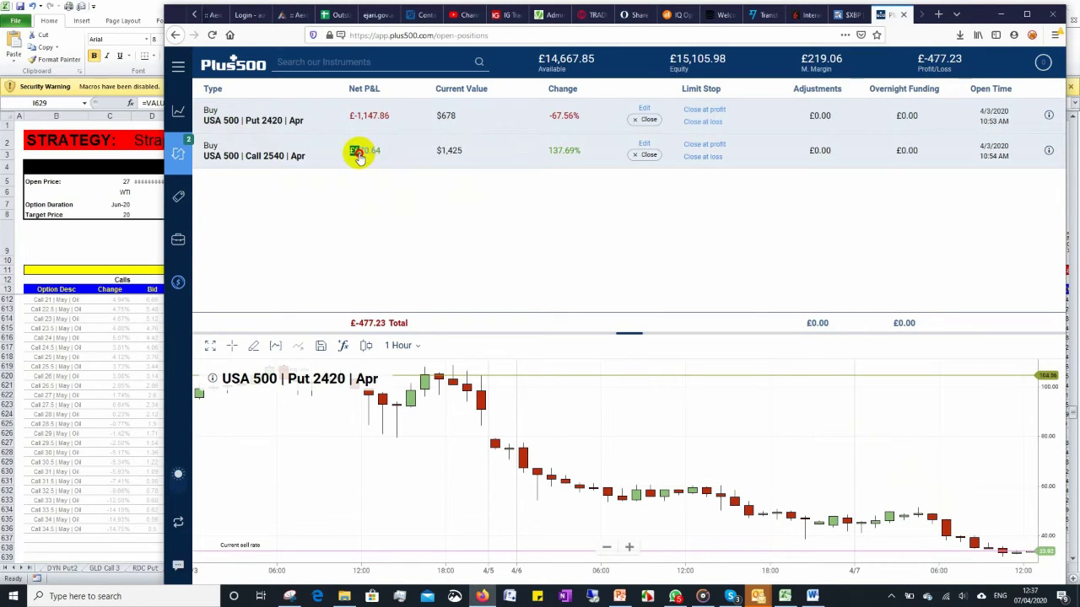
pyautogui.doubleClick(378, 155)
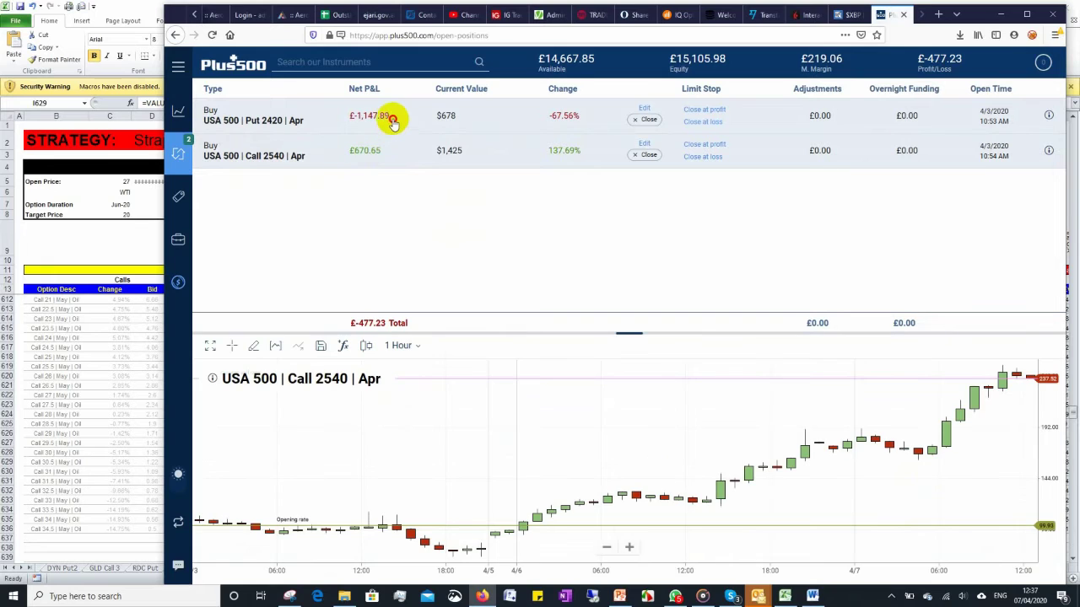
pyautogui.click(349, 118)
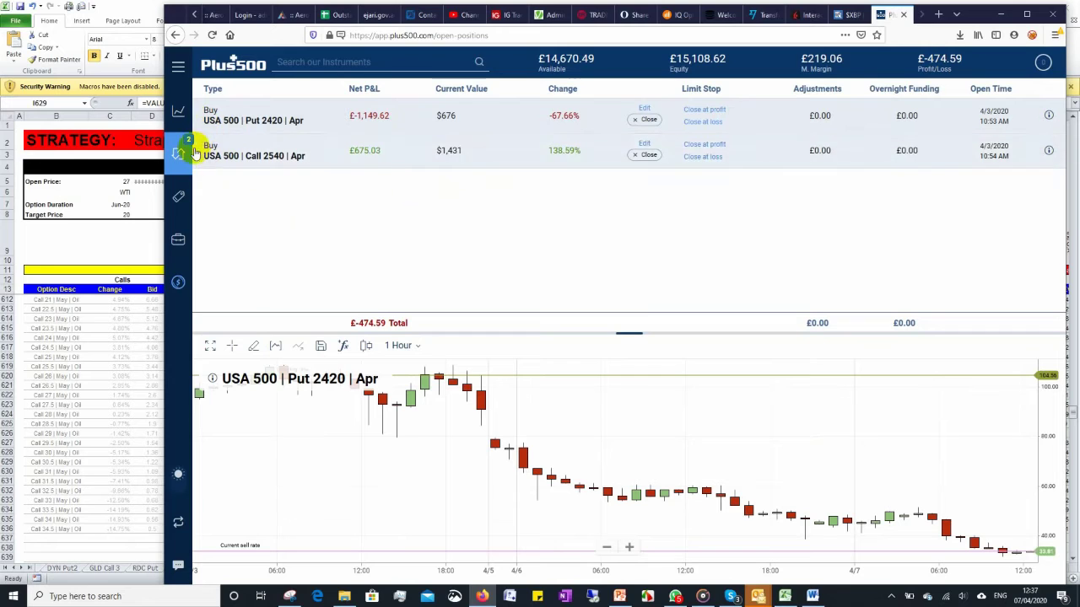
# Step: Go to the tradable instruments and list the Calls for Oil under Commodities Options
pyautogui.moveTo(186, 235)
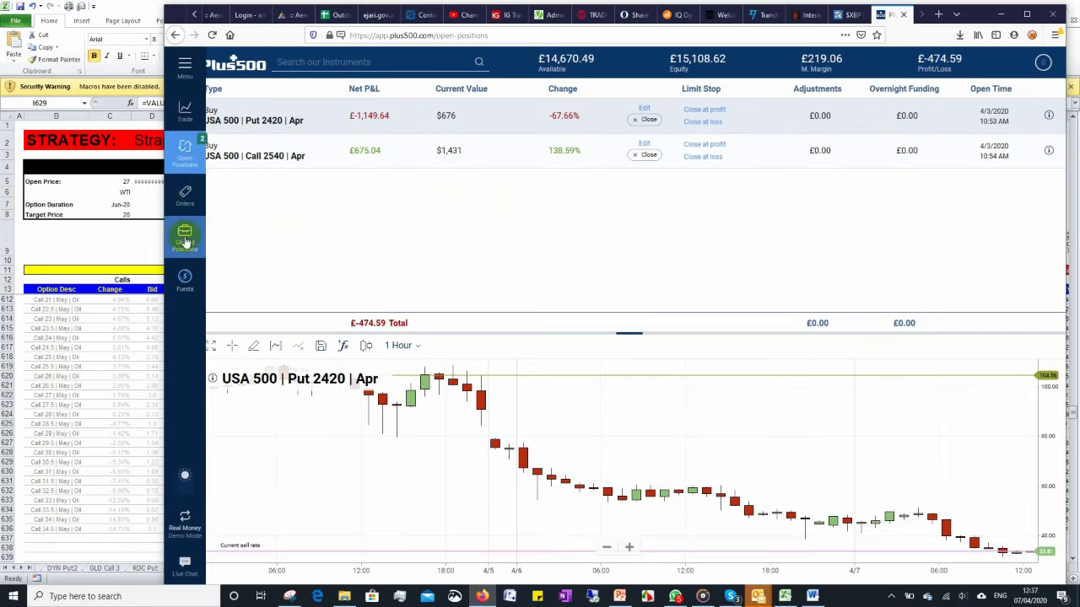
pyautogui.click(178, 111)
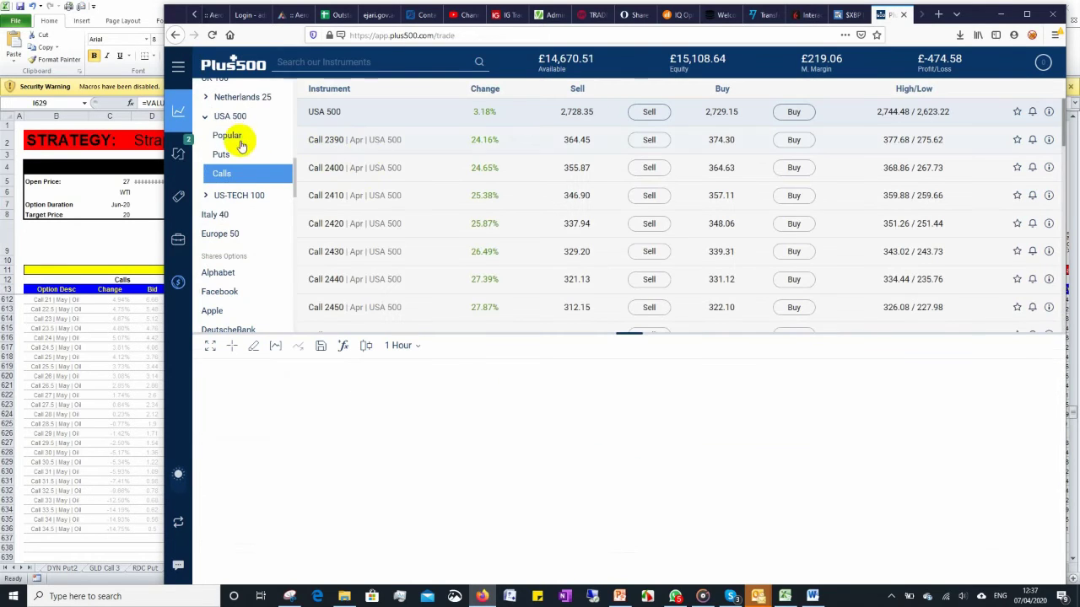
pyautogui.scroll(6, 243, 215)
pyautogui.scroll(-10, 240, 212)
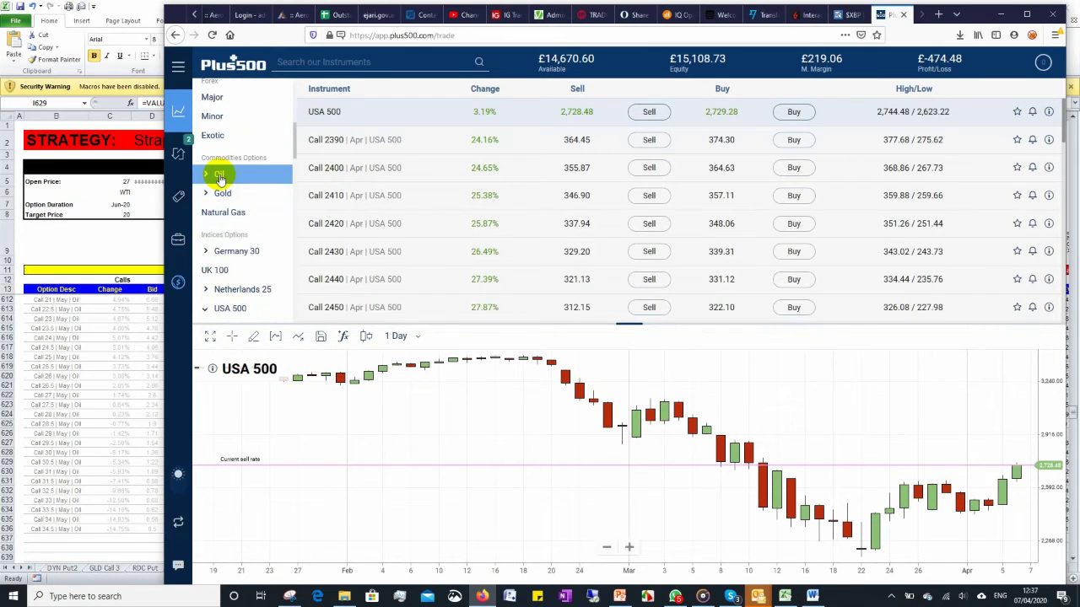
pyautogui.click(219, 175)
pyautogui.click(221, 231)
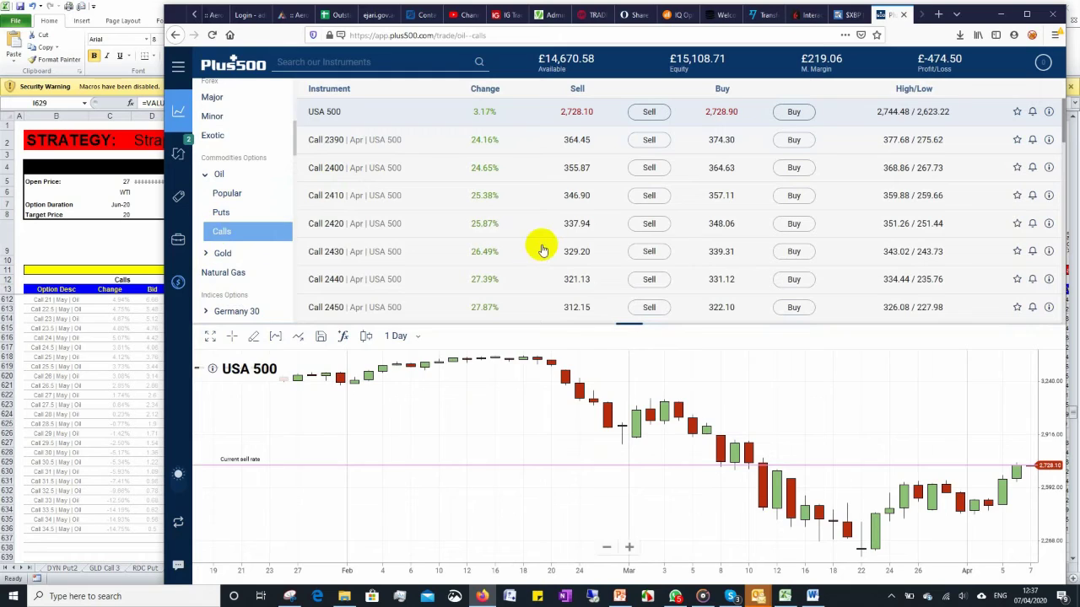
# Step: Return to the Options Calculator workbook in Excel and check row 629's call option description in cell B629
pyautogui.click(145, 326)
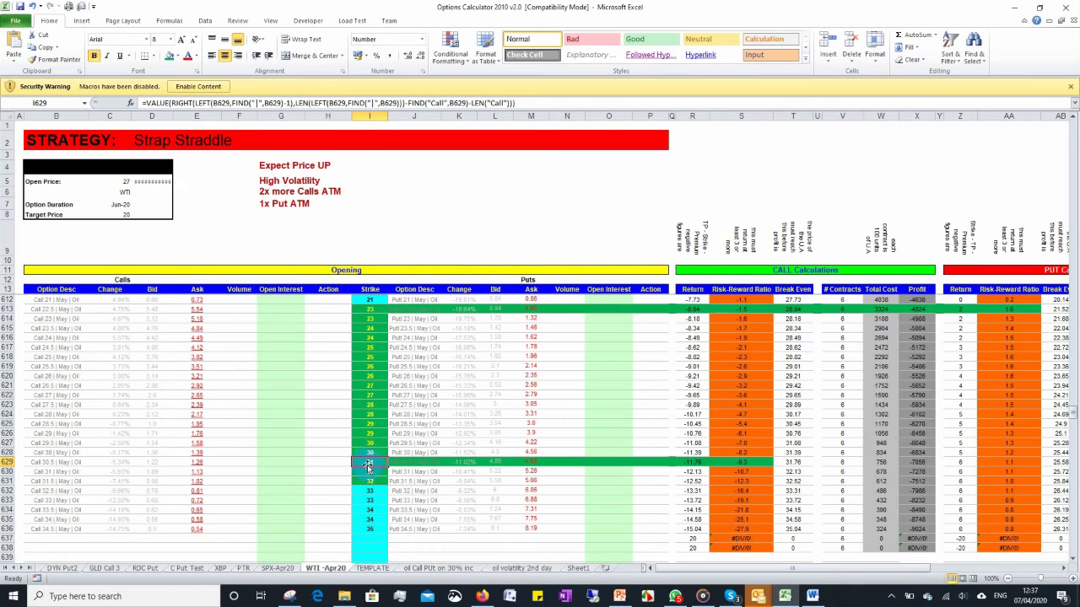
pyautogui.moveTo(368, 465)
pyautogui.mouseDown()
pyautogui.moveTo(107, 453)
pyautogui.moveTo(371, 464)
pyautogui.mouseUp()
pyautogui.press('Left')
pyautogui.press('Left')
pyautogui.press('Left')
pyautogui.press('Left')
pyautogui.press('Left')
pyautogui.press('Left')
pyautogui.press('Left')
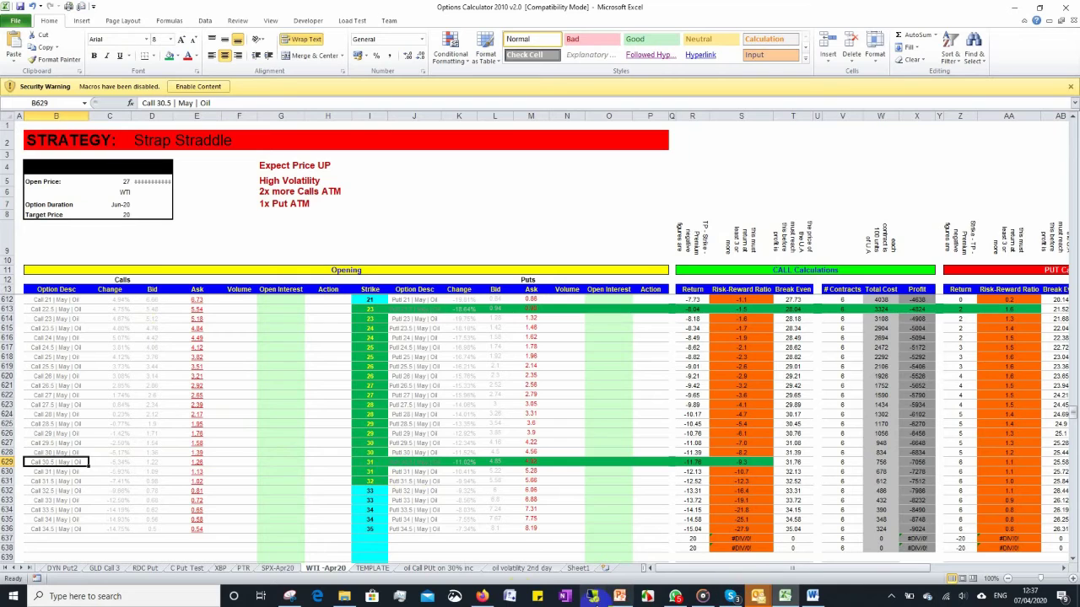
# Step: Switch back to Plus500 and find Call 30.5 May in the Oil calls list, comparing its prices with neighbouring strikes
pyautogui.click(485, 597)
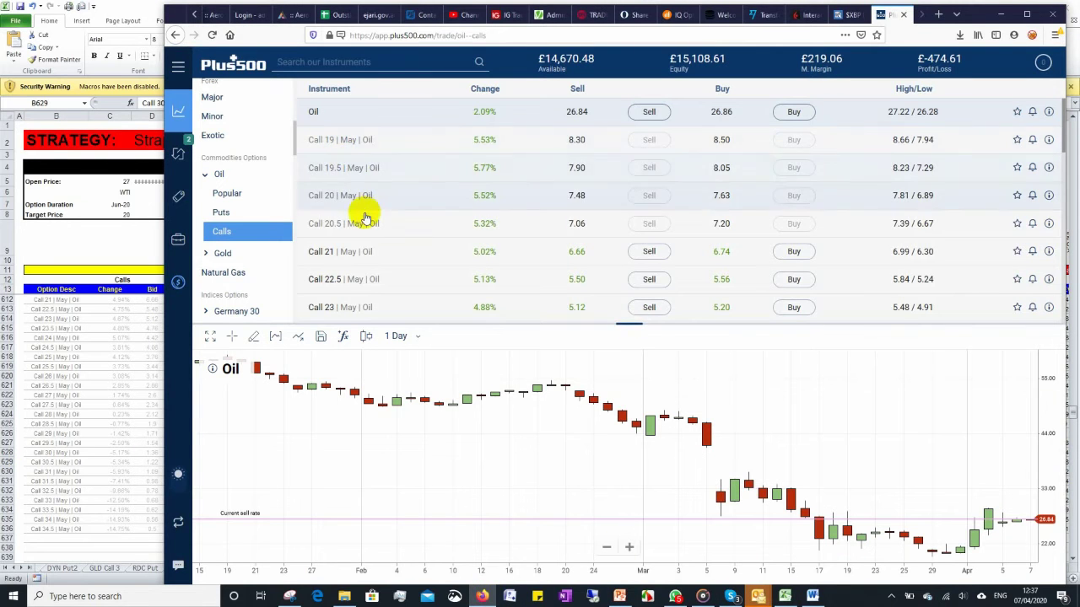
pyautogui.scroll(-3, 362, 243)
pyautogui.scroll(-6, 477, 231)
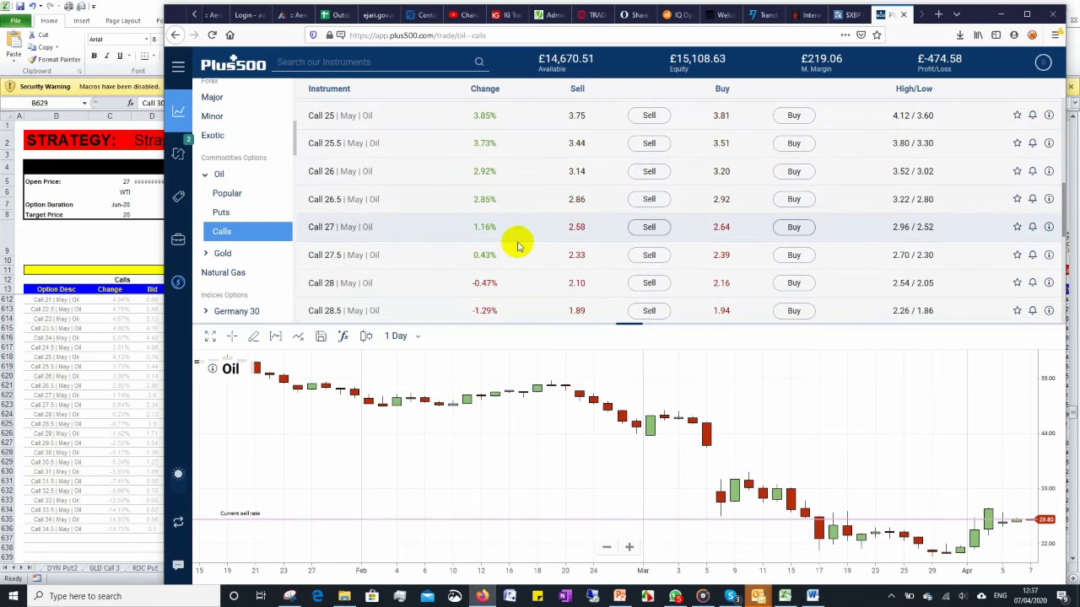
pyautogui.scroll(-3, 515, 243)
pyautogui.scroll(-3, 518, 247)
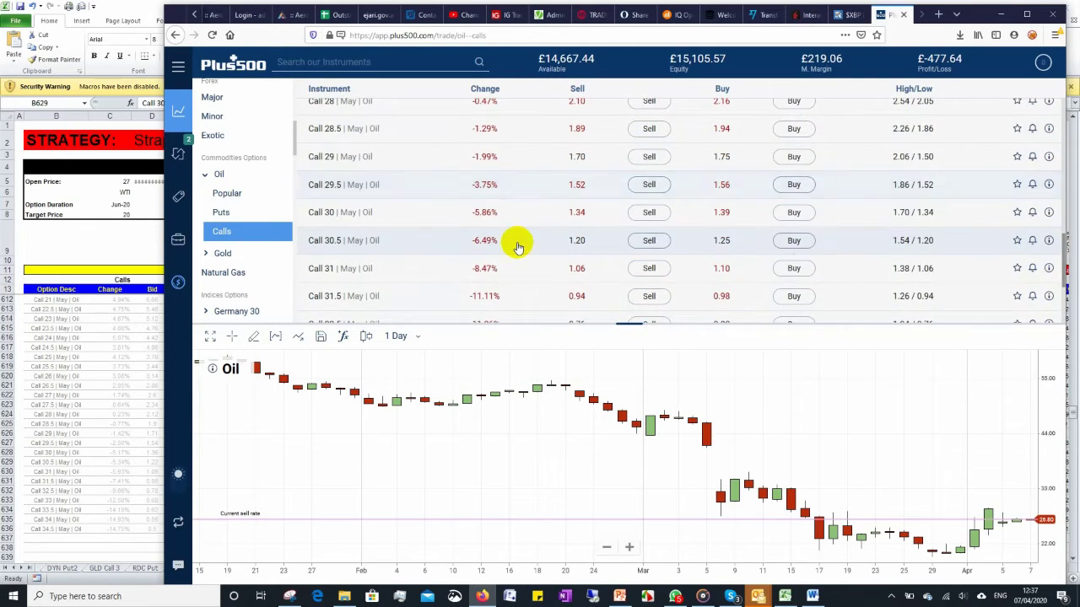
pyautogui.scroll(-2, 518, 246)
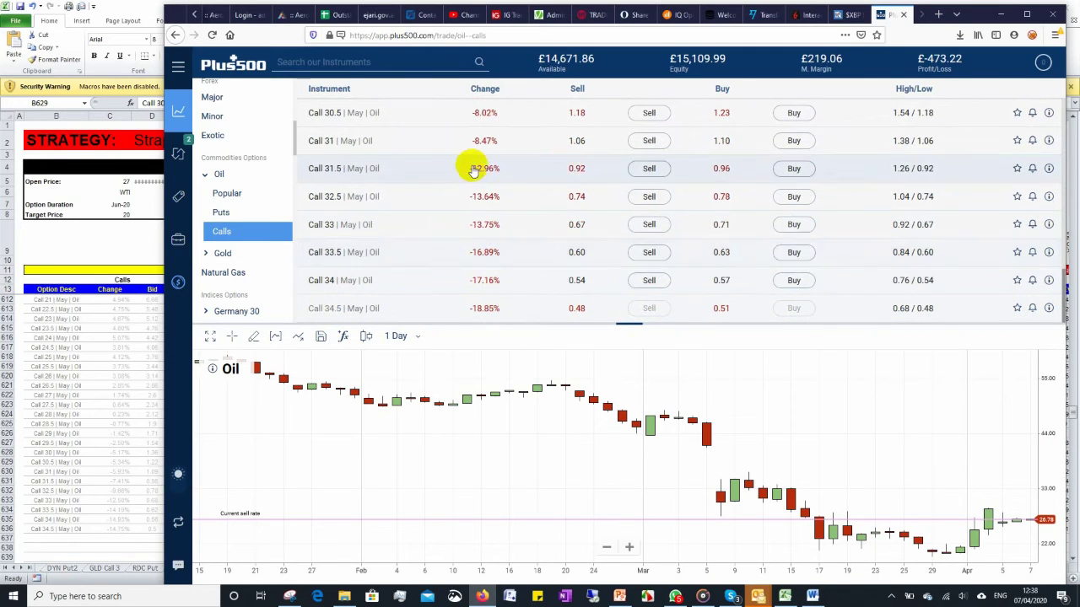
pyautogui.scroll(3, 447, 171)
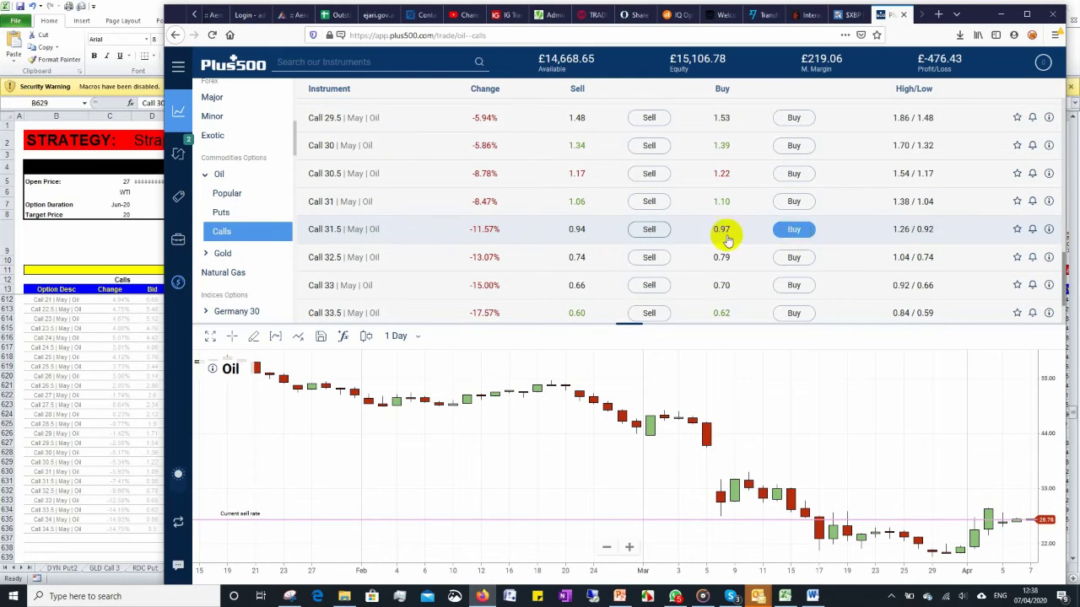
# Step: Set the Oil chart's resolution to 1 Hour and examine the price movement from late March to 7 April
pyautogui.scroll(3, 926, 454)
pyautogui.scroll(-5, 926, 454)
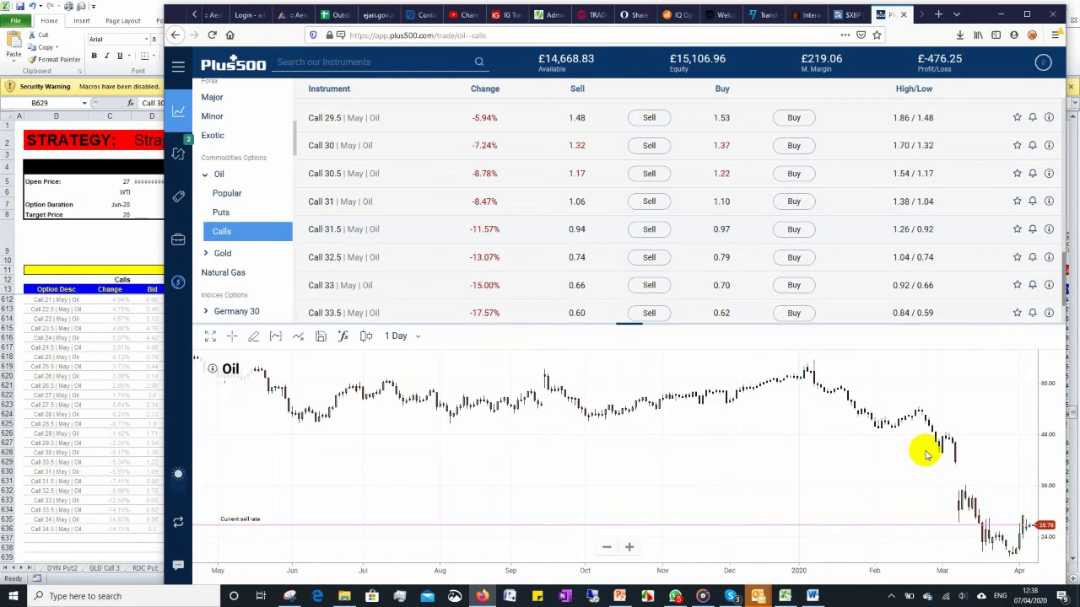
pyautogui.scroll(-3, 923, 447)
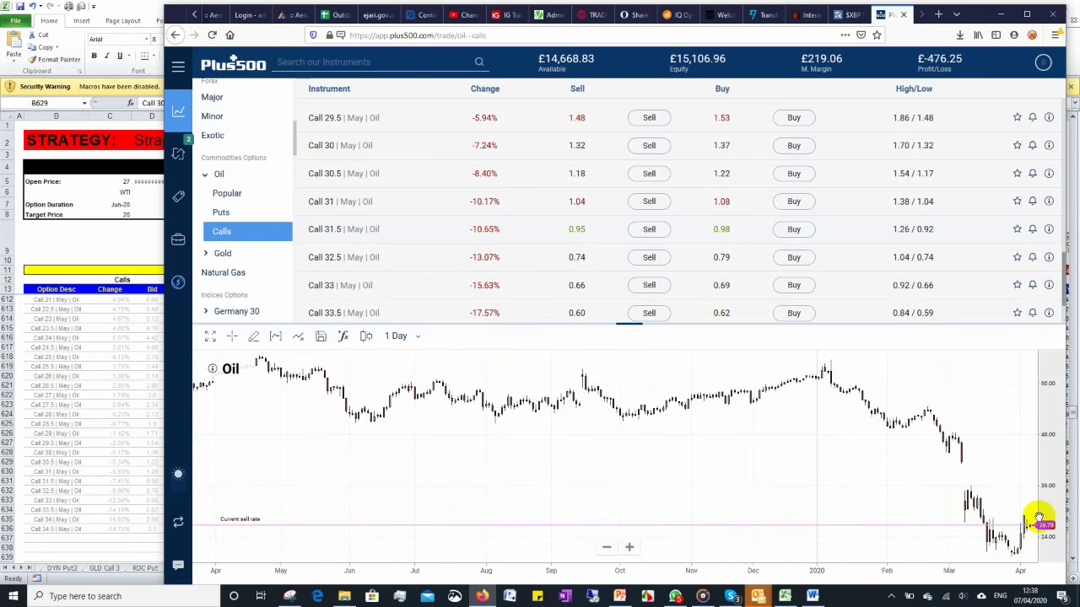
pyautogui.click(414, 339)
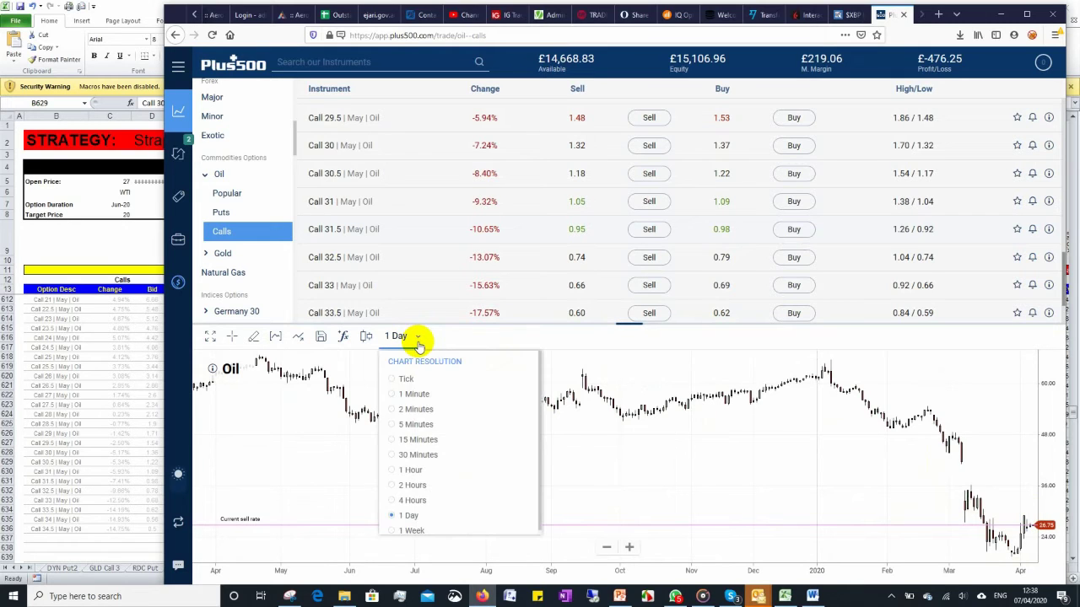
pyautogui.click(405, 471)
pyautogui.scroll(-5, 822, 460)
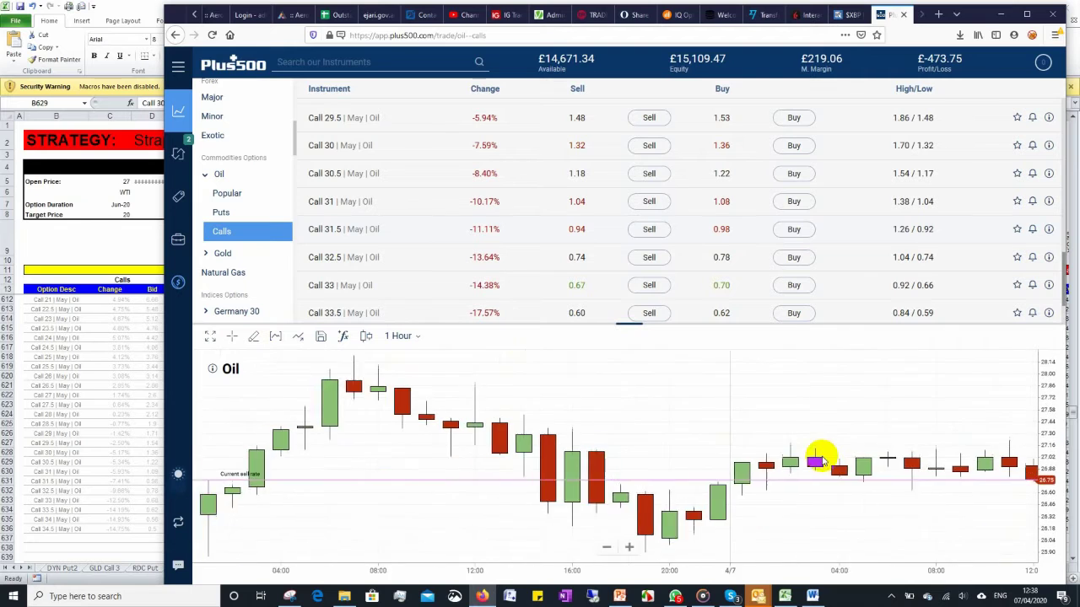
pyautogui.scroll(-3, 822, 460)
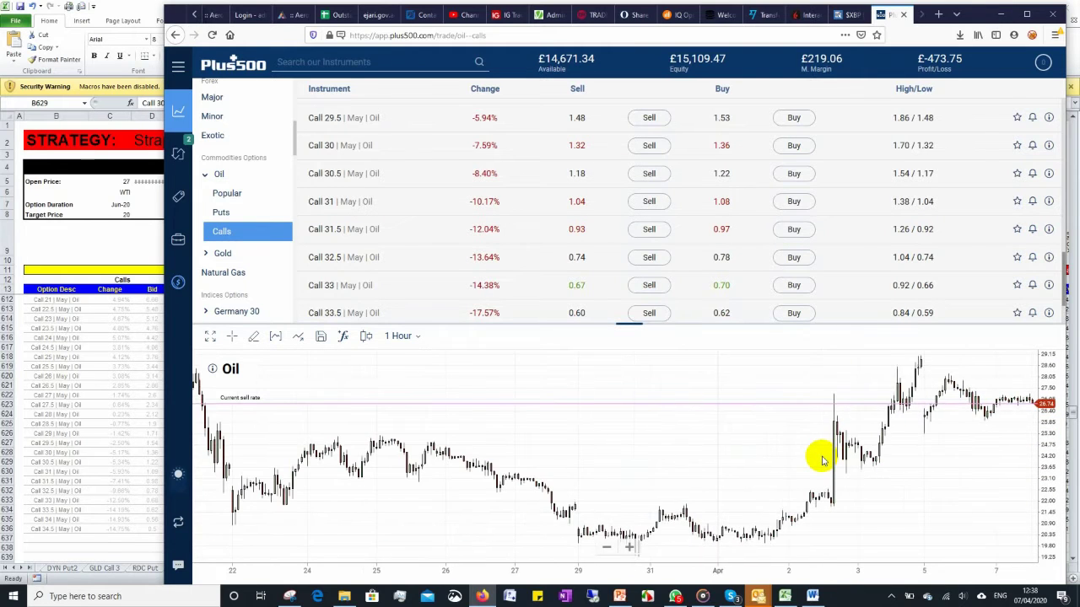
pyautogui.scroll(3, 822, 459)
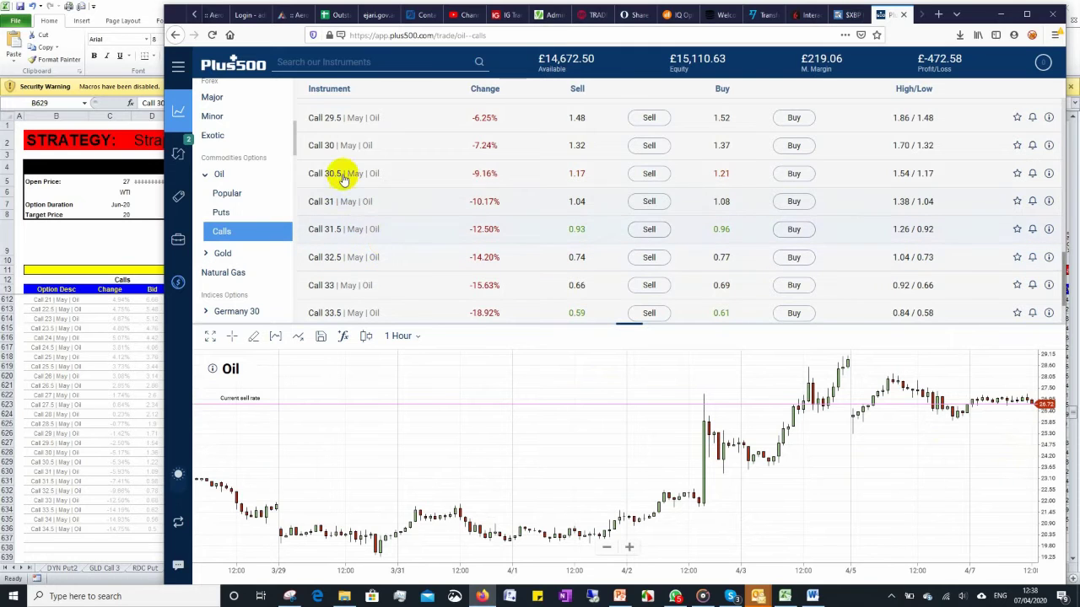
# Step: Recheck row 629 in the Options Calculator workbook and open a buy order for Oil Call 30.5 May in Plus500
pyautogui.click(74, 488)
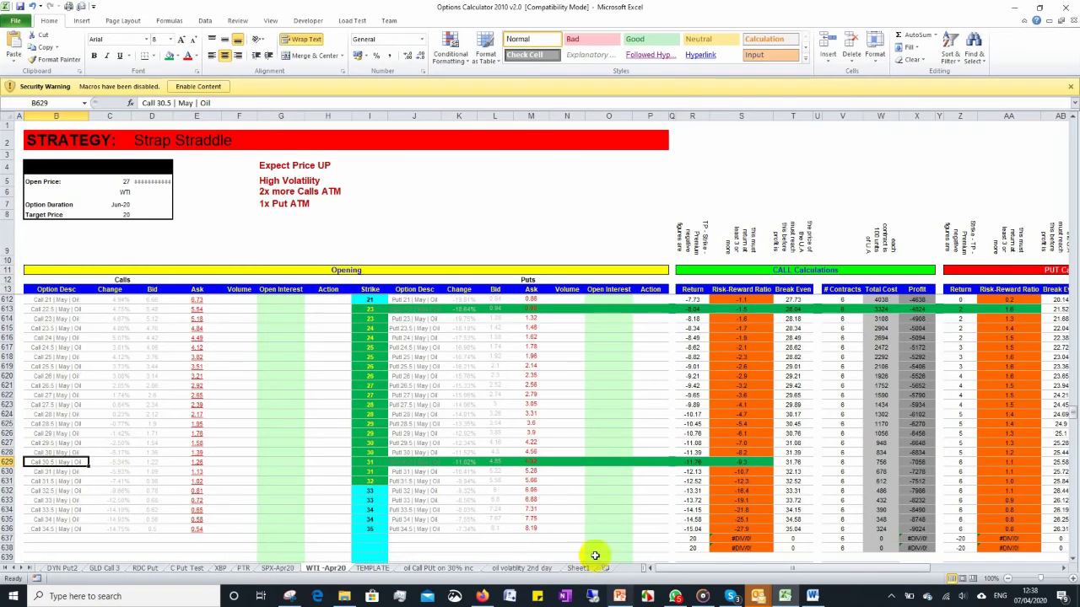
pyautogui.click(482, 596)
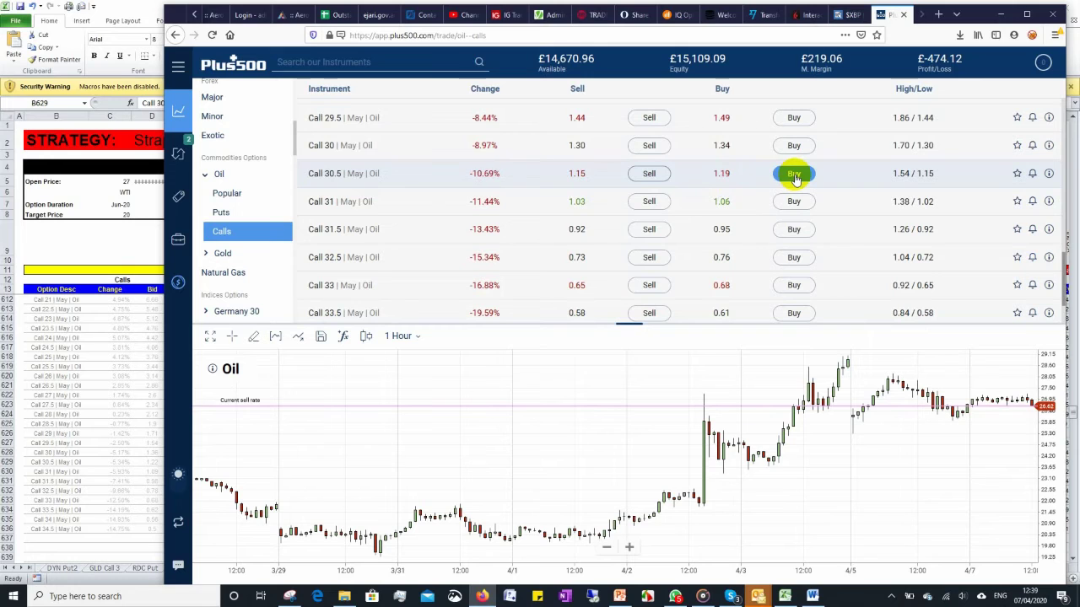
pyautogui.click(794, 176)
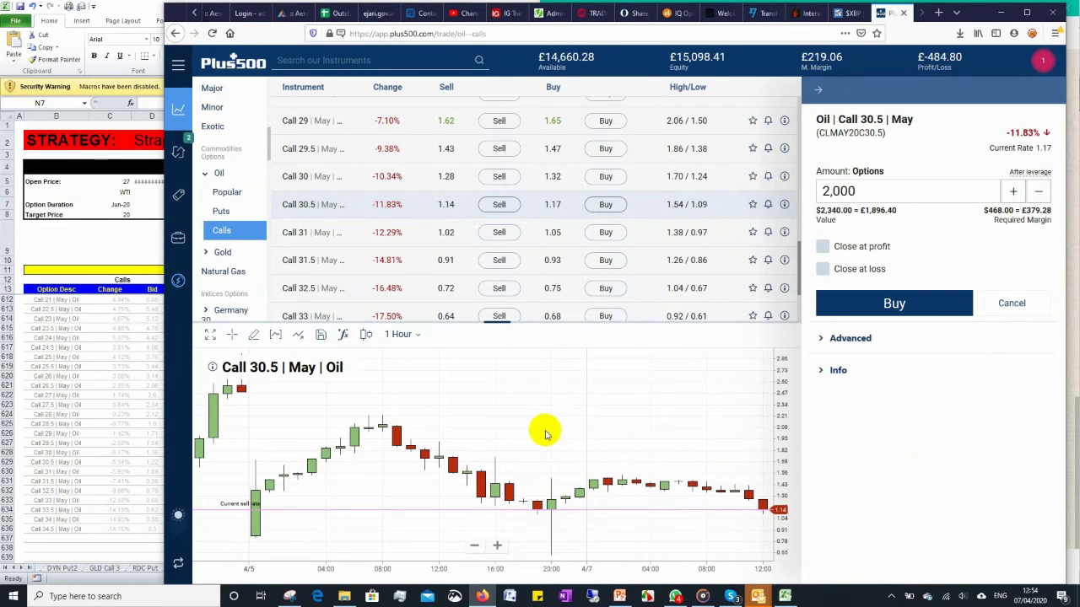
# Step: Examine the hourly price history of Oil Call 30.5 May from mid-March to 7 April on the chart
pyautogui.scroll(-5, 546, 433)
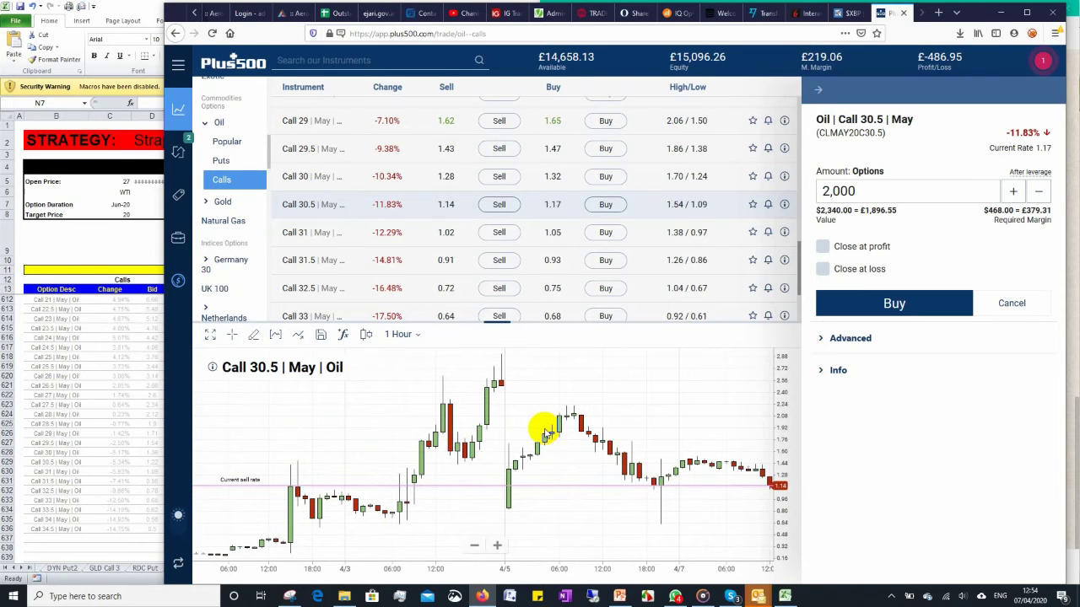
pyautogui.scroll(-3, 546, 433)
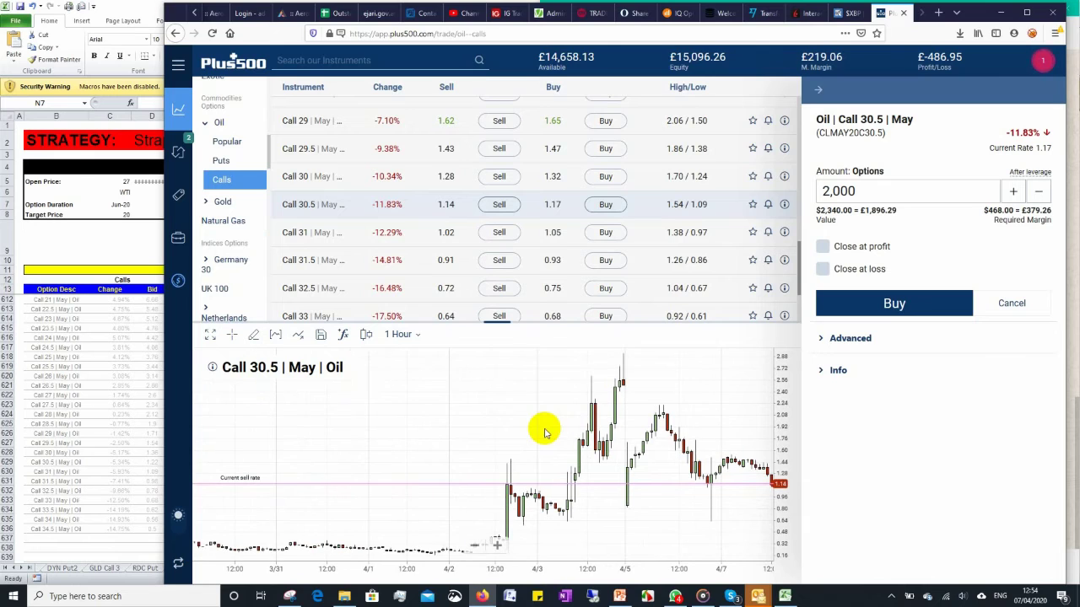
pyautogui.scroll(-3, 546, 433)
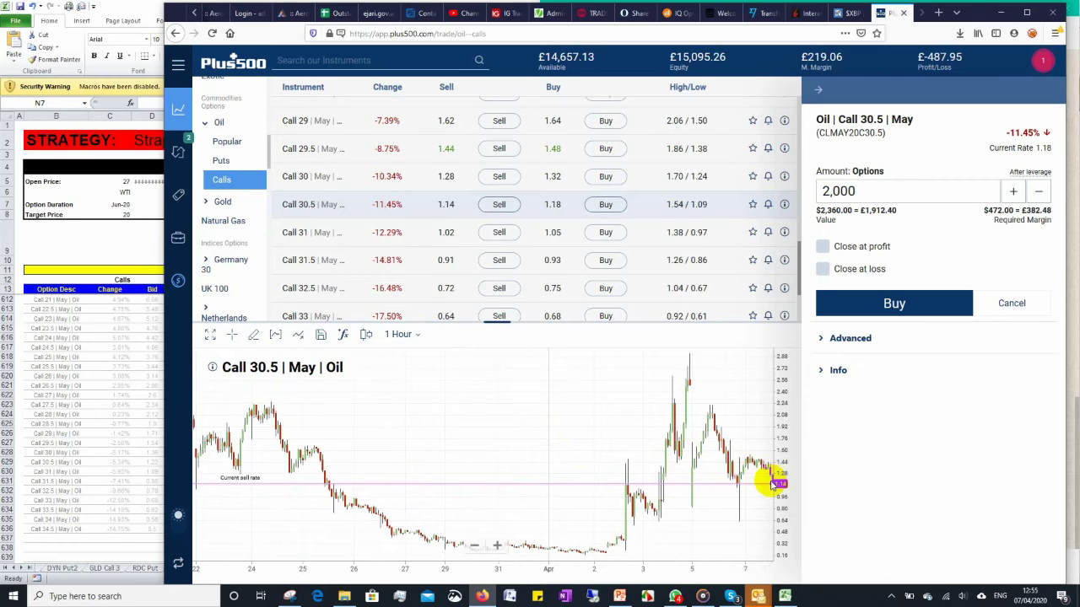
pyautogui.hscroll(-5, 770, 485)
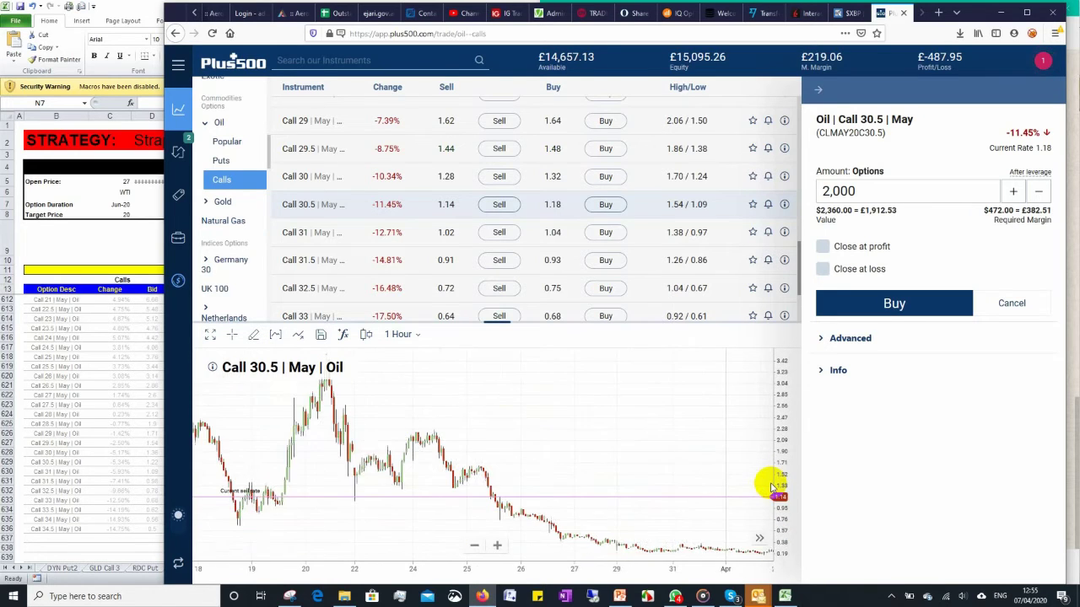
pyautogui.scroll(3, 759, 486)
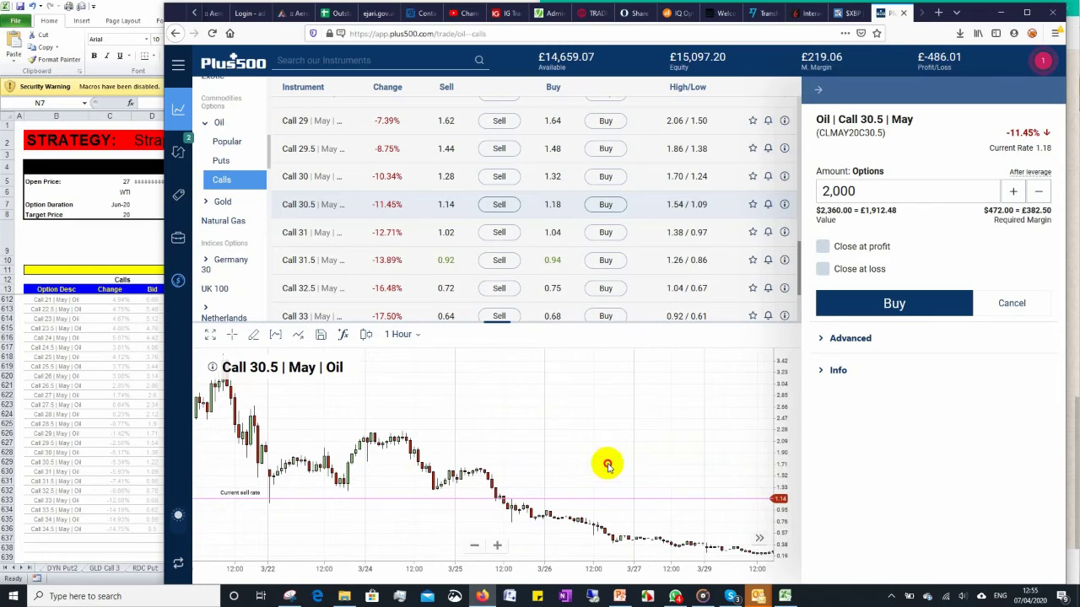
pyautogui.moveTo(608, 465); pyautogui.dragTo(145, 429)
pyautogui.moveTo(634, 439); pyautogui.dragTo(350, 428)
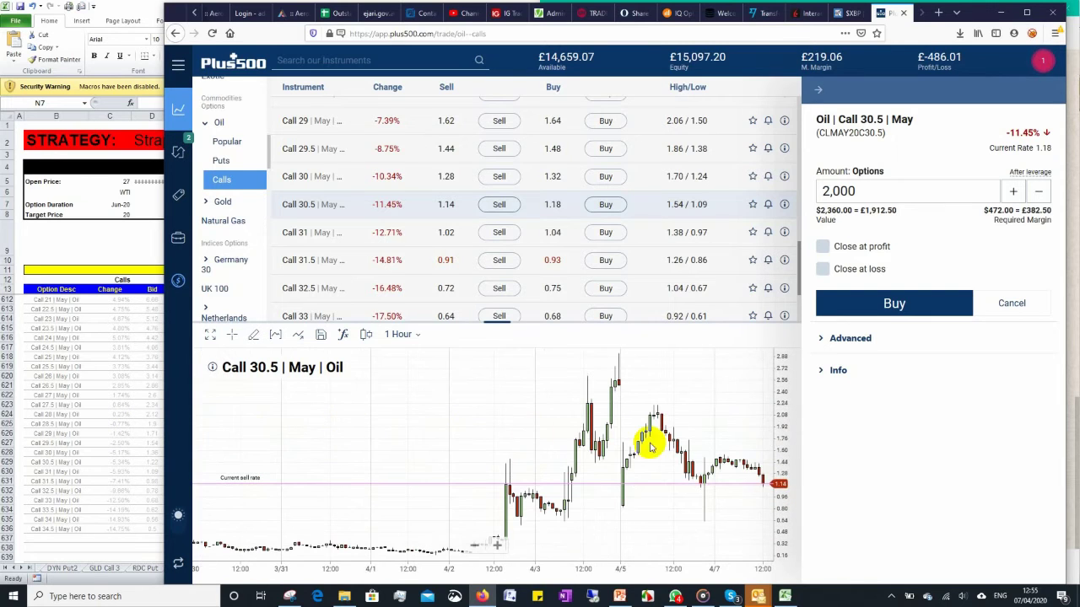
pyautogui.scroll(2, 755, 496)
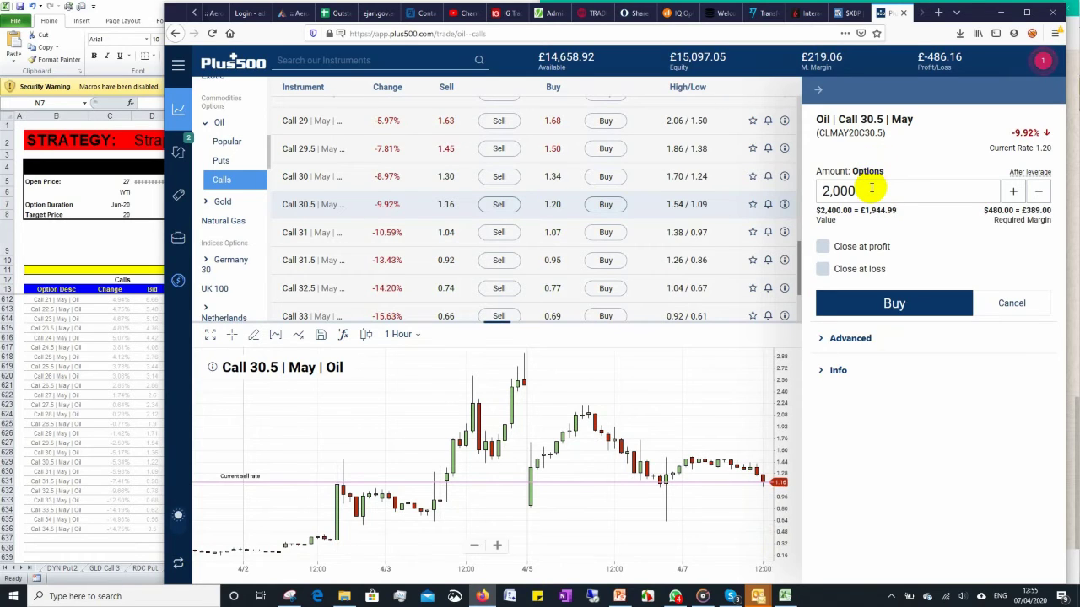
# Step: Set the Oil Call 30.5 May order amount to 1,000 options and dismiss the message notification
pyautogui.doubleClick(872, 189)
pyautogui.write('1000')
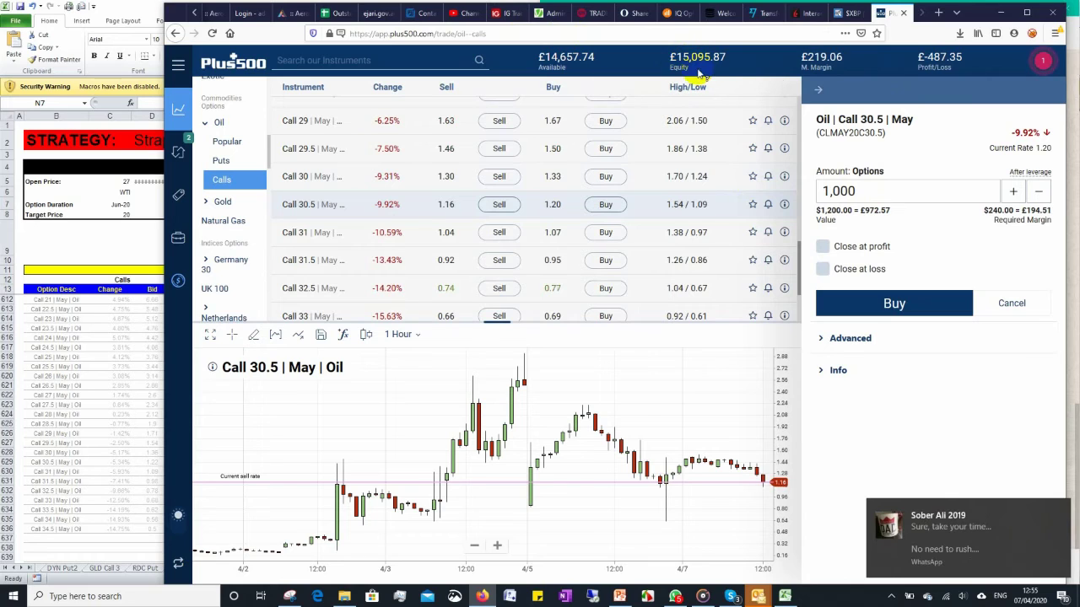
pyautogui.click(1060, 510)
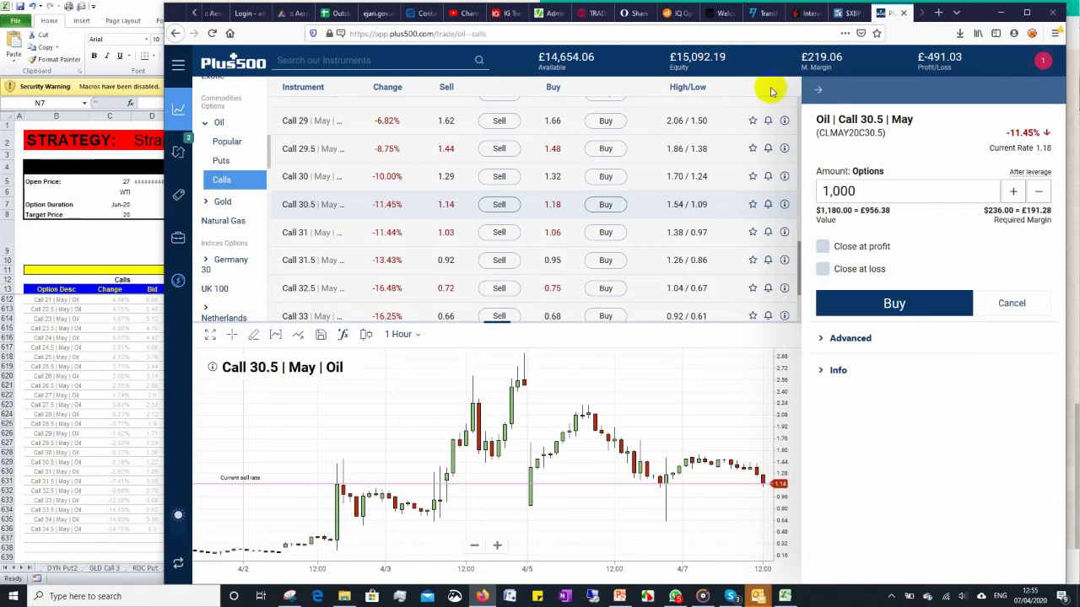
# Step: Set the Oil Call 30.5 May order amount to 2,000 options, place the buy order and view it in the open positions
pyautogui.click(892, 192)
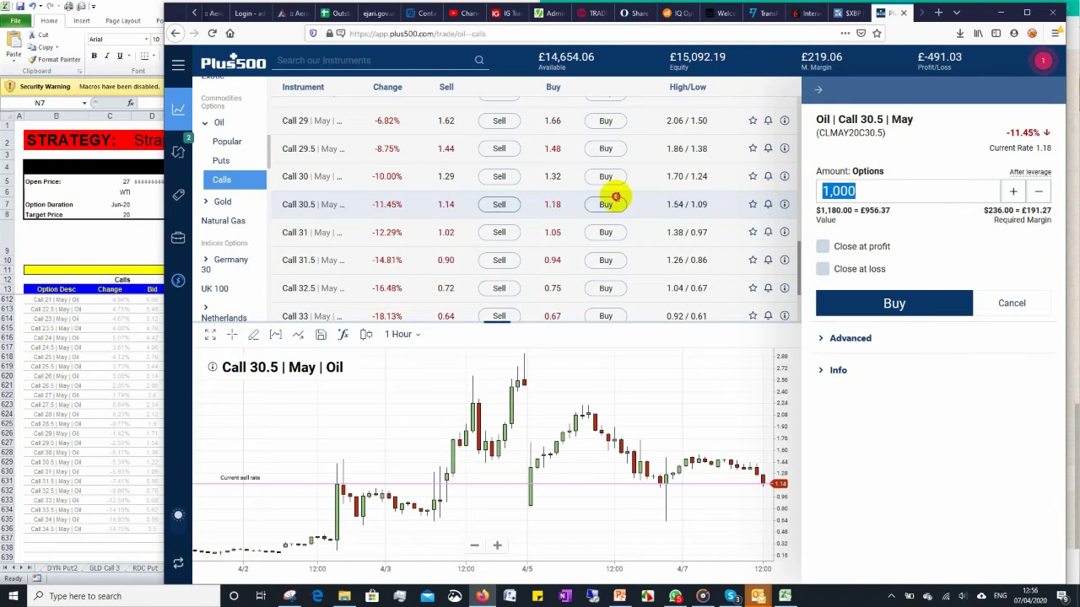
pyautogui.write('2000')
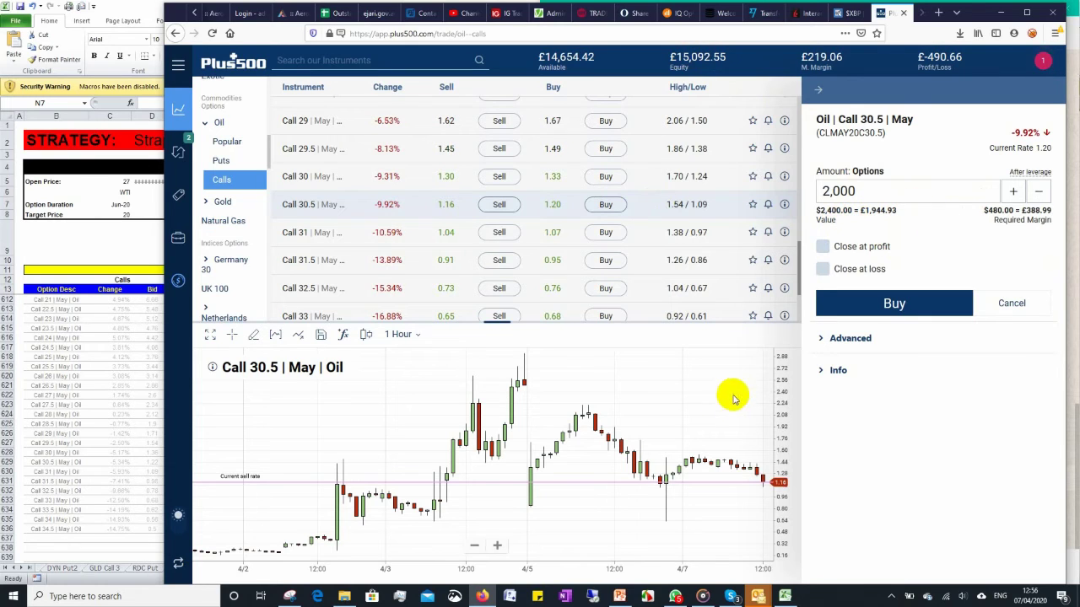
pyautogui.scroll(-6, 687, 413)
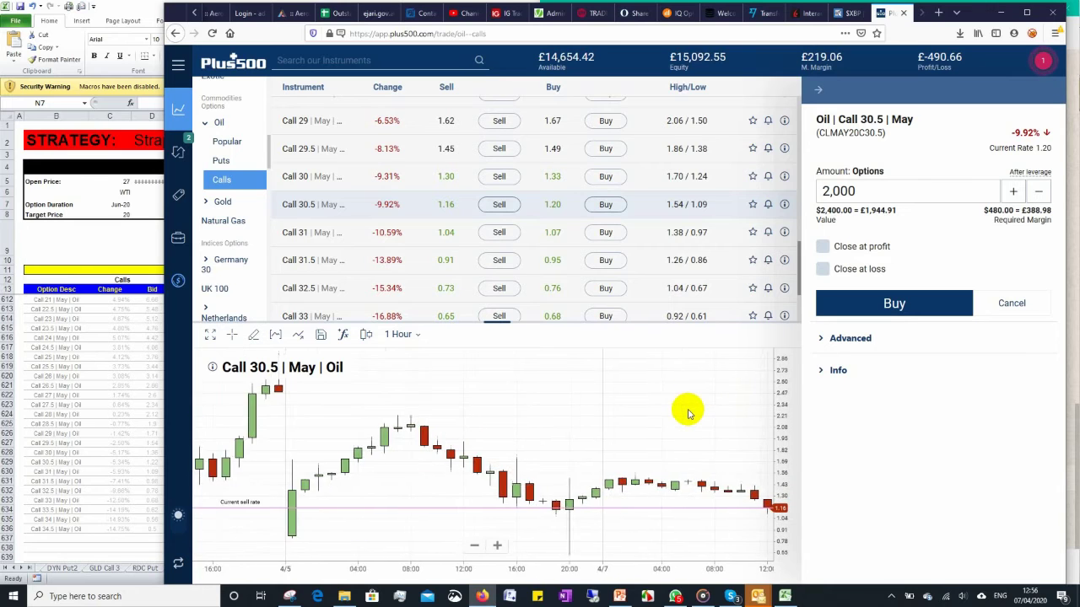
pyautogui.scroll(-2, 687, 413)
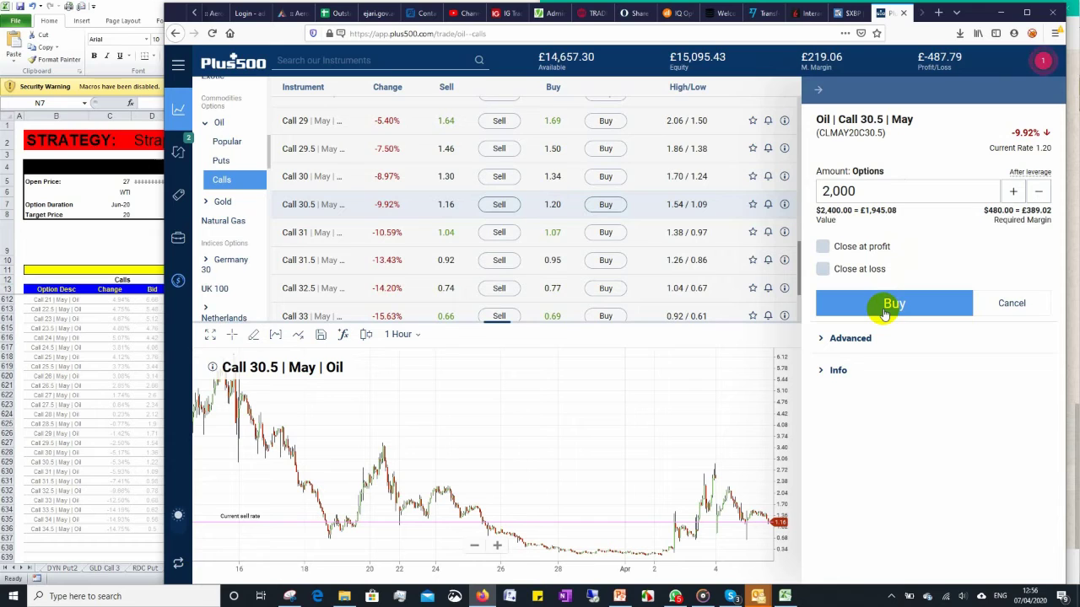
pyautogui.click(885, 314)
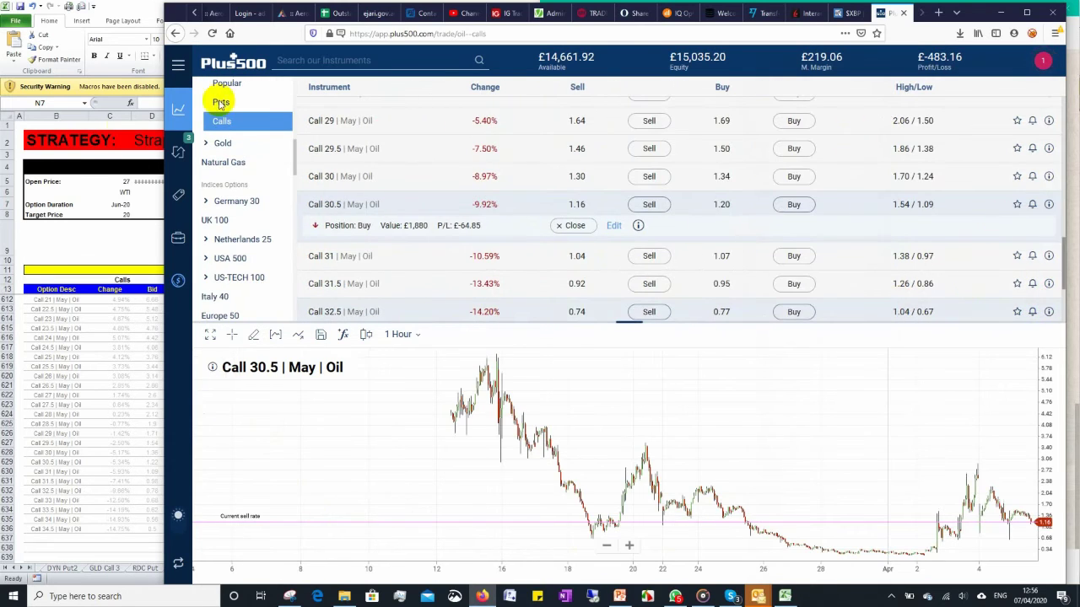
pyautogui.click(173, 155)
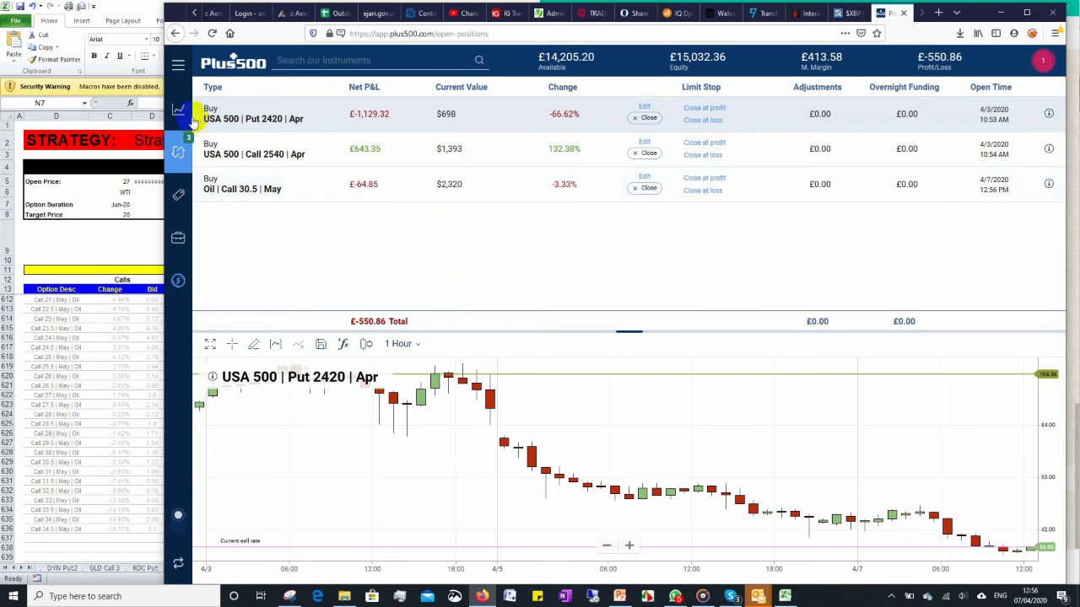
pyautogui.moveTo(182, 106)
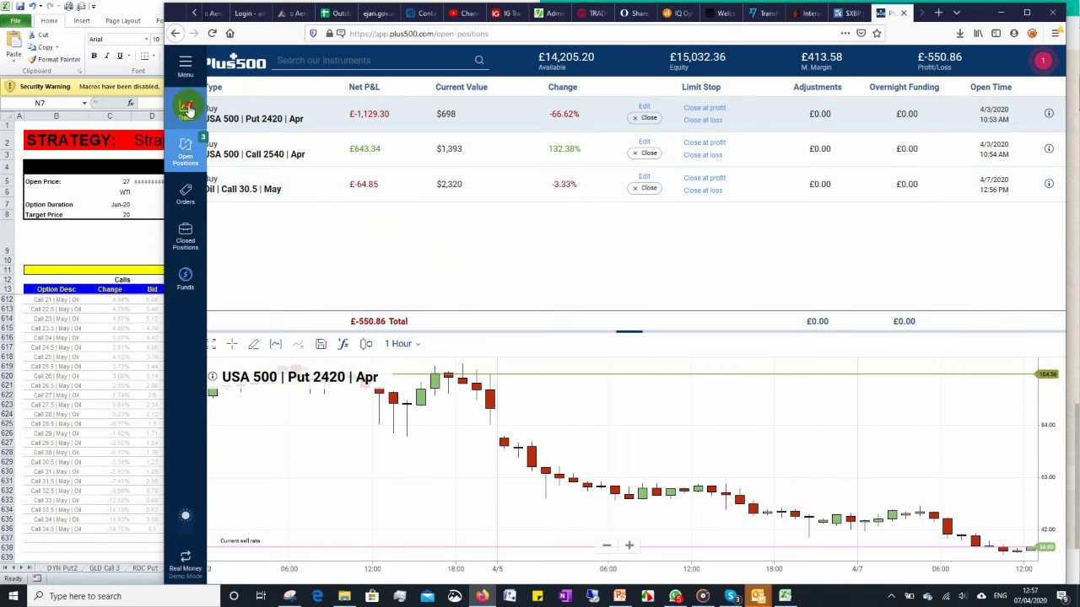
# Step: Return to the Options Calculator workbook in Excel and check the highlighted strike and option description in row 613
pyautogui.click(63, 392)
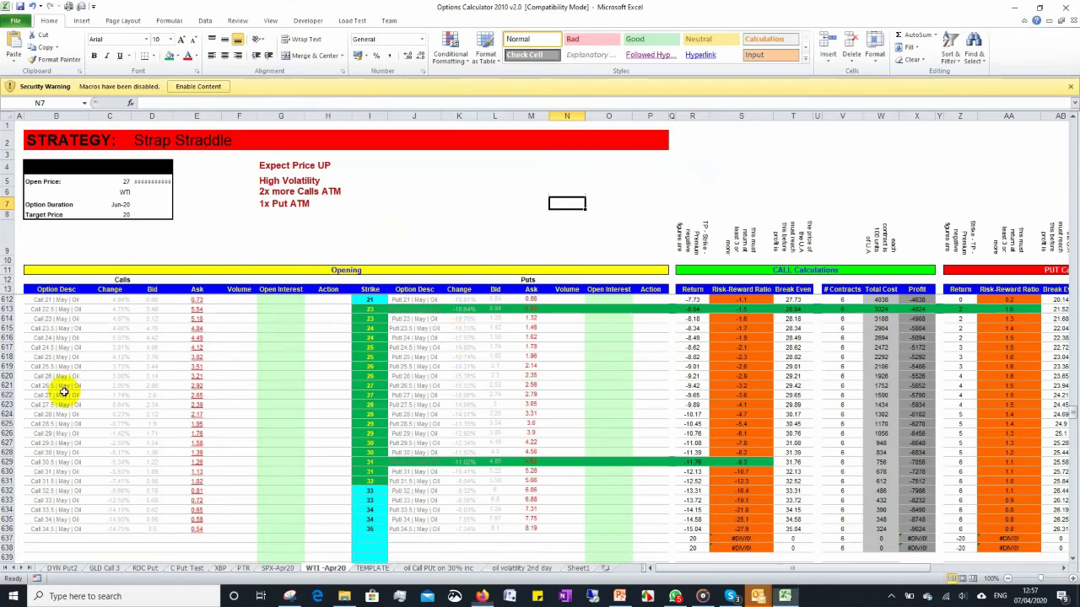
pyautogui.click(375, 309)
pyautogui.press('Left')
pyautogui.press('Left')
pyautogui.press('Left')
pyautogui.press('Left')
pyautogui.press('Left')
pyautogui.press('Left')
pyautogui.press('Left')
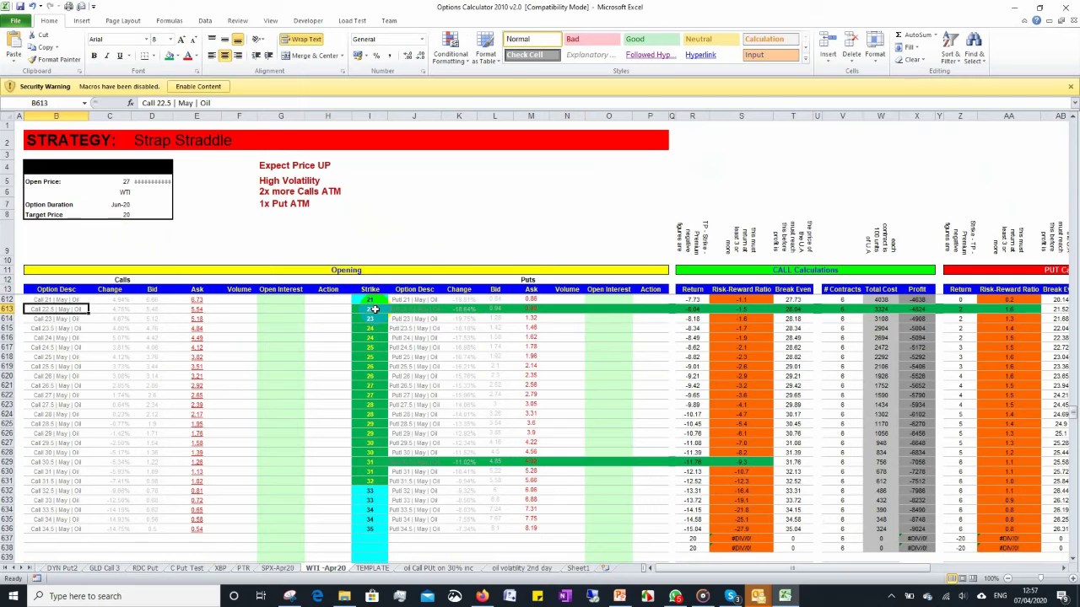
pyautogui.press('Left')
pyautogui.press('Down')
pyautogui.press('Down')
# Step: Switch back to Plus500, review the open positions and list the Oil put options for trading
pyautogui.hotkey('alt', 'Tab')
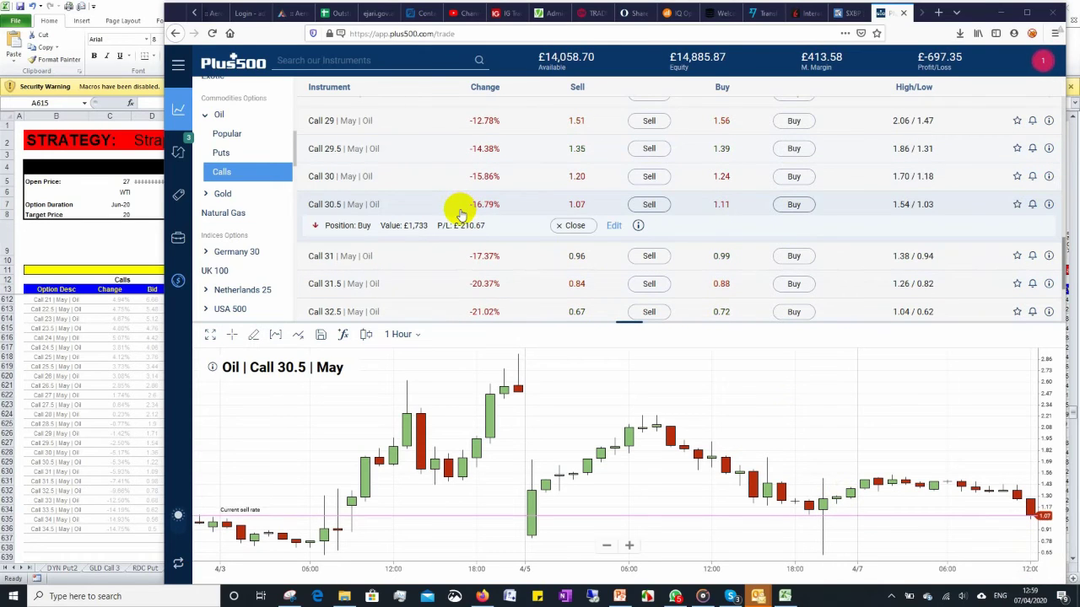
pyautogui.click(186, 150)
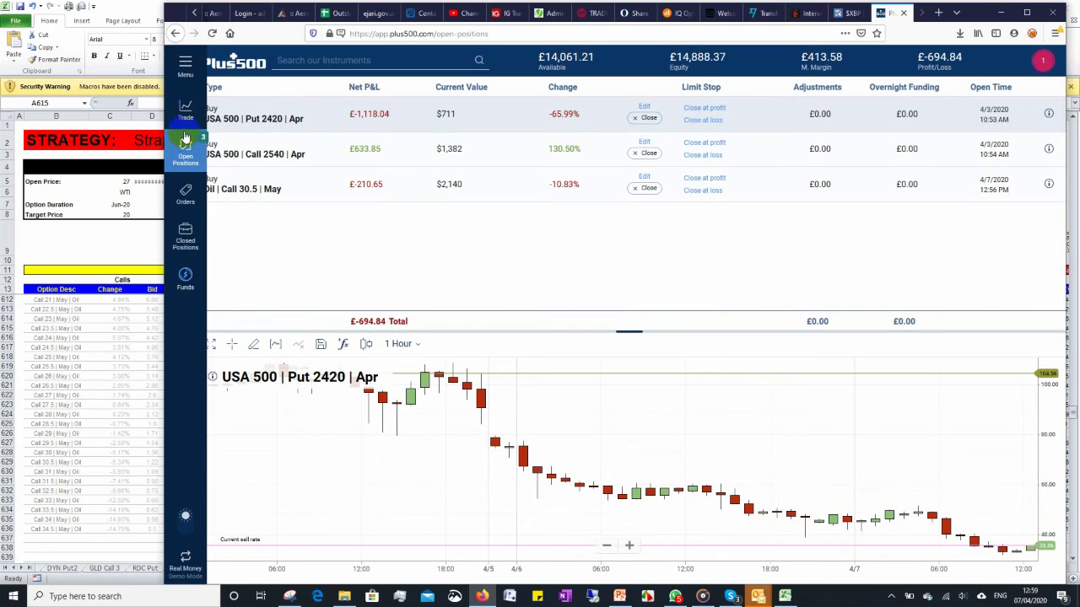
pyautogui.click(185, 118)
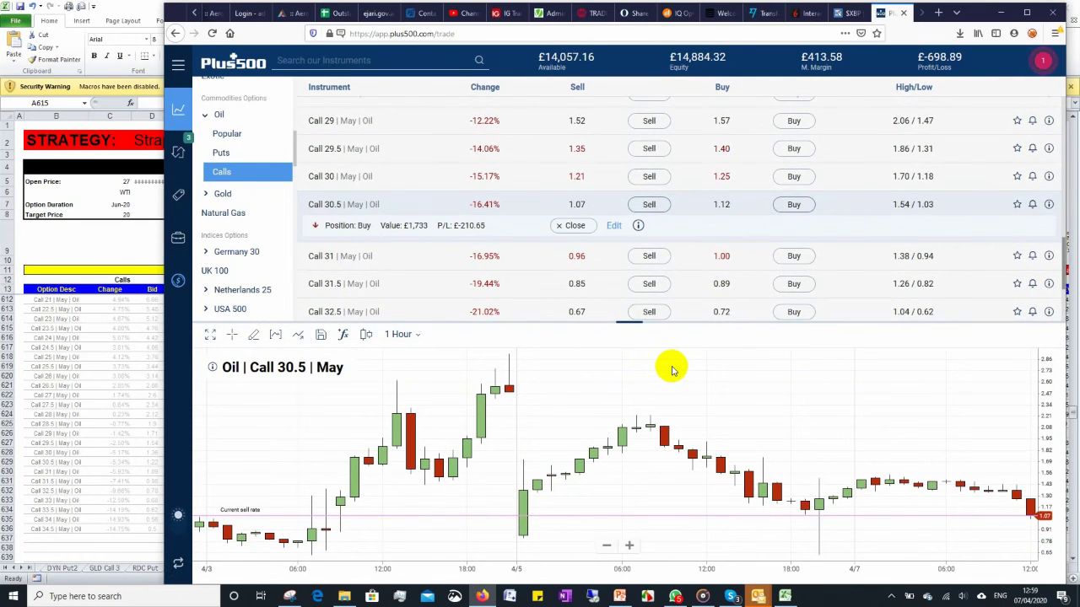
pyautogui.click(231, 159)
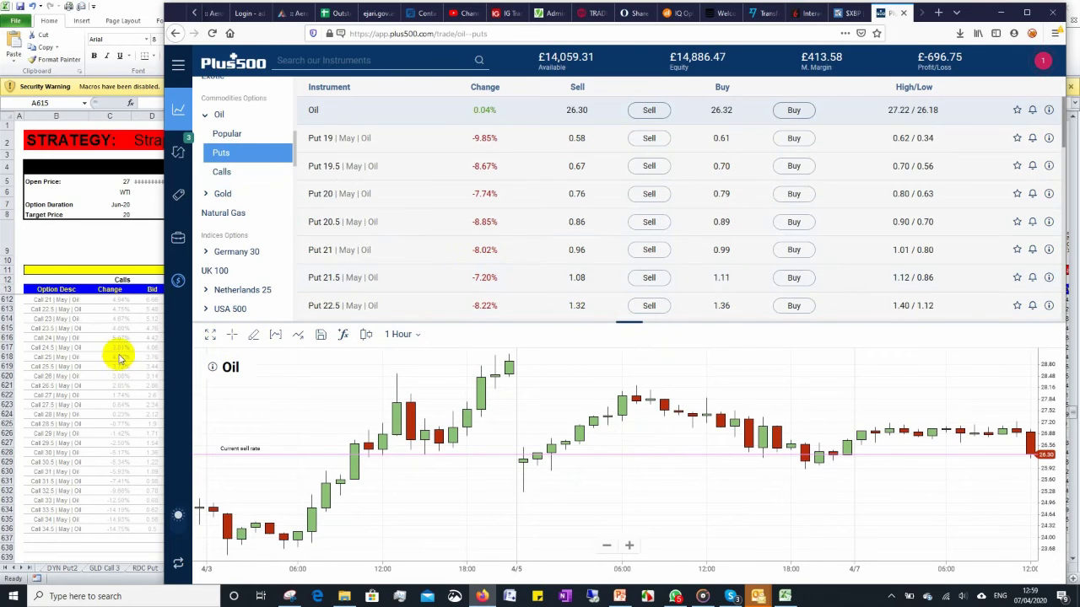
# Step: Recheck the row 613 strike in the Excel workbook and open a buy order for Oil Put 22.5 May in Plus500
pyautogui.click(79, 320)
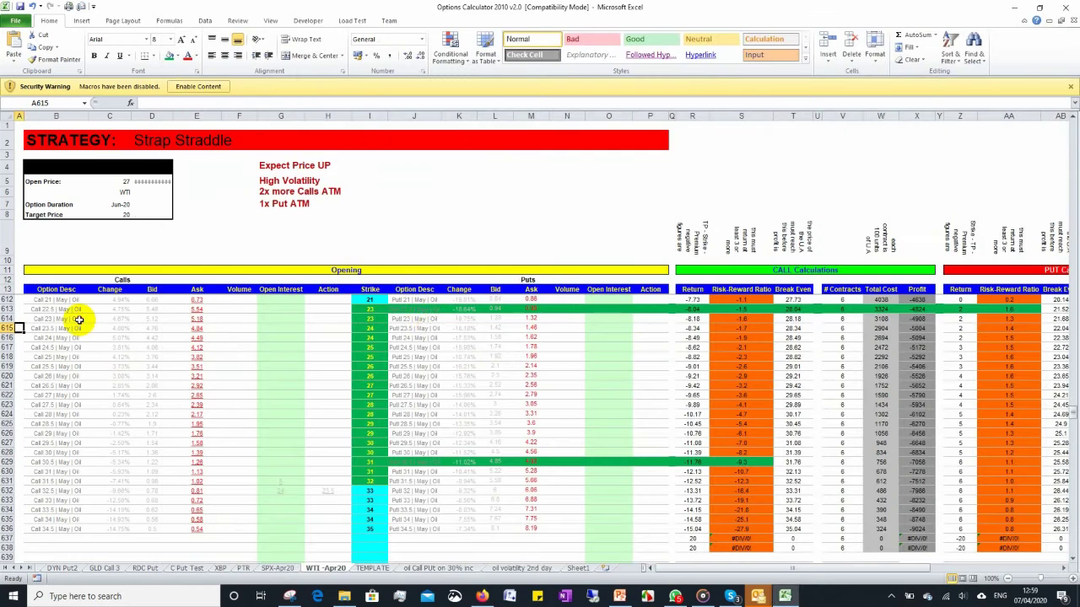
pyautogui.click(376, 311)
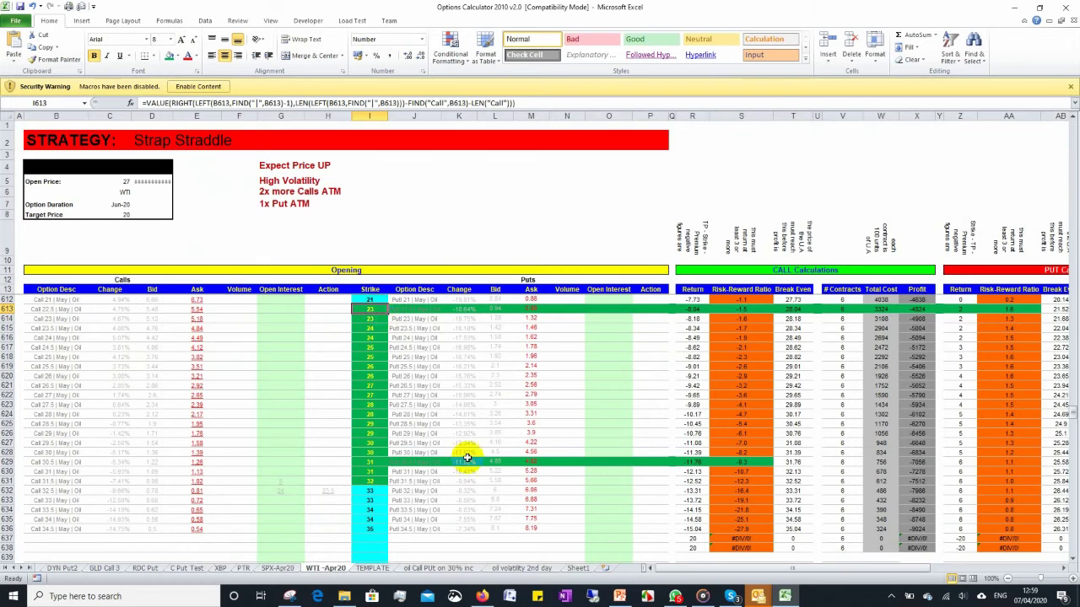
pyautogui.click(483, 597)
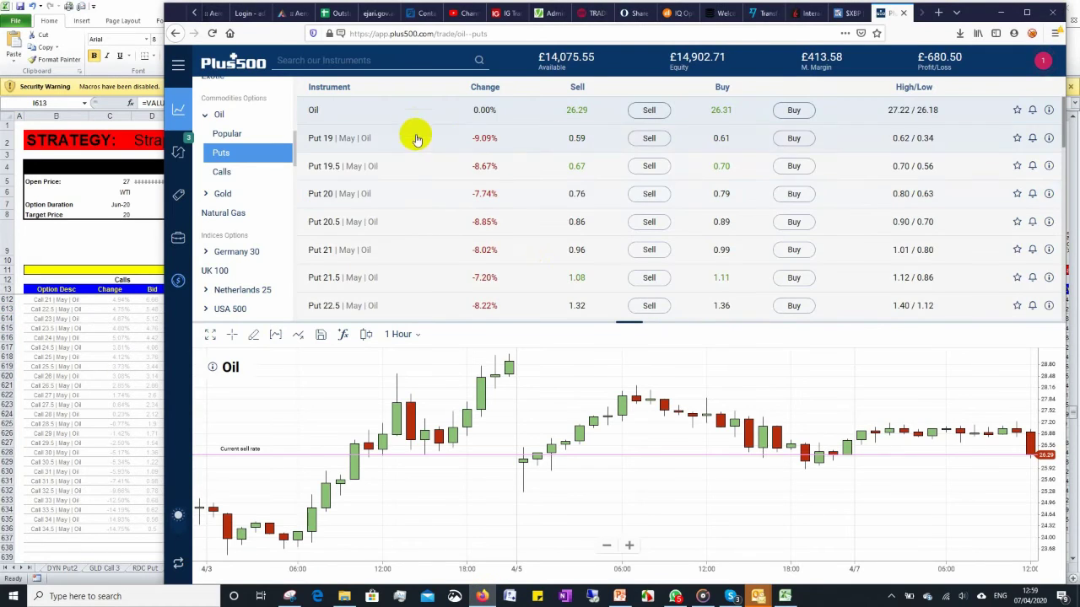
pyautogui.scroll(-1, 518, 243)
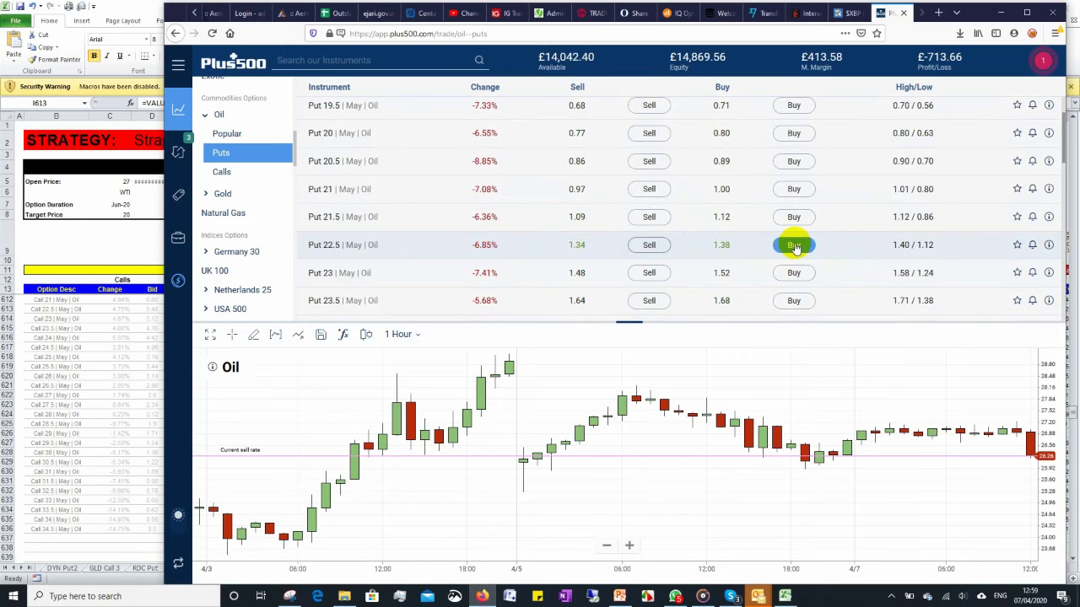
pyautogui.click(794, 246)
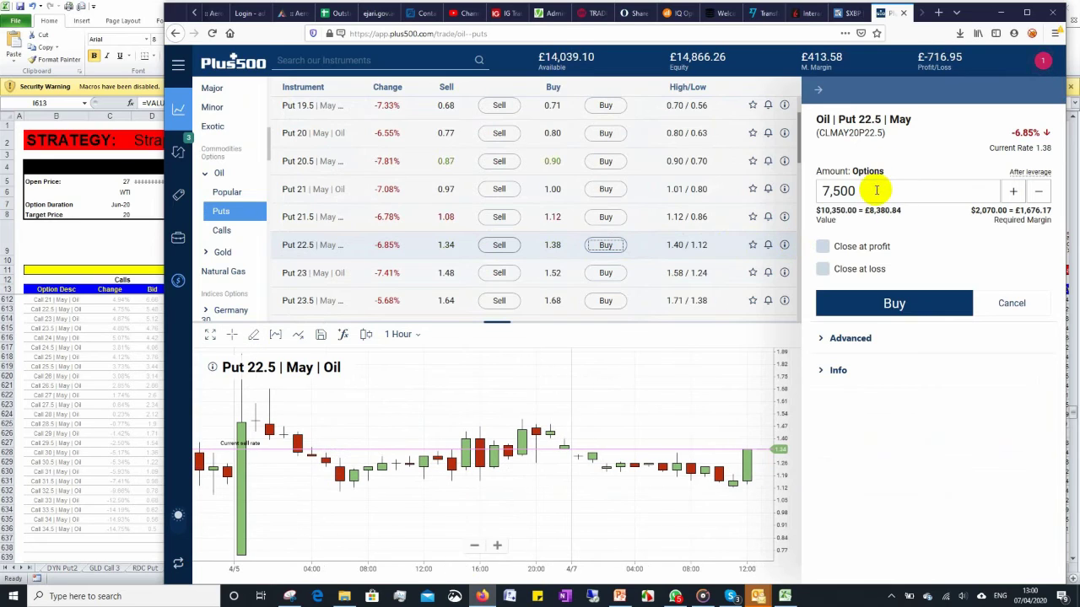
# Step: Set the Oil Put 22.5 May order amount to 2,000 options
pyautogui.moveTo(875, 192); pyautogui.dragTo(796, 188)
pyautogui.write('2')
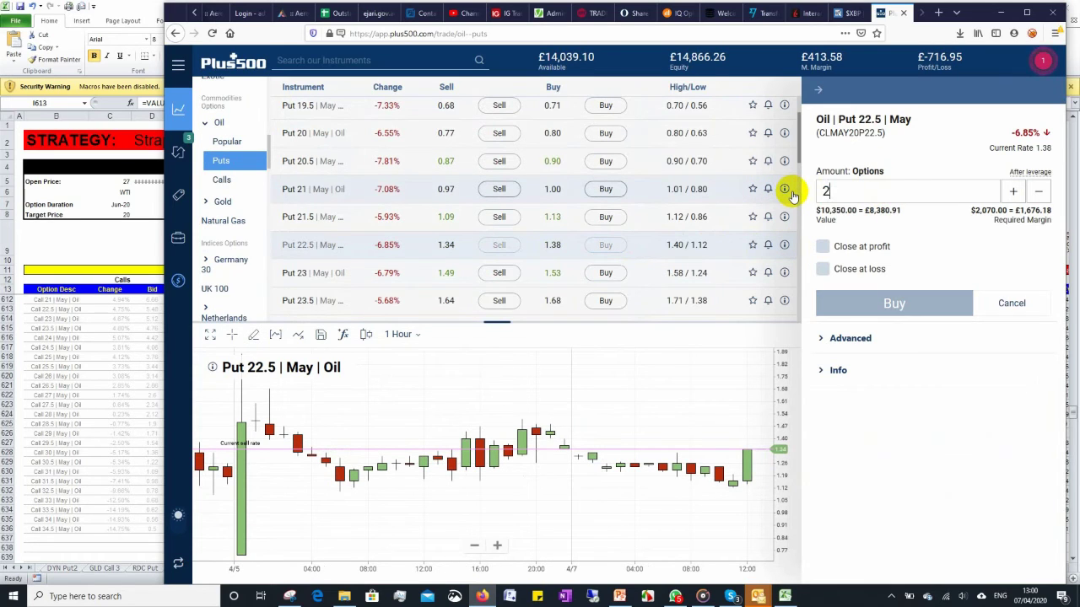
pyautogui.write(',0')
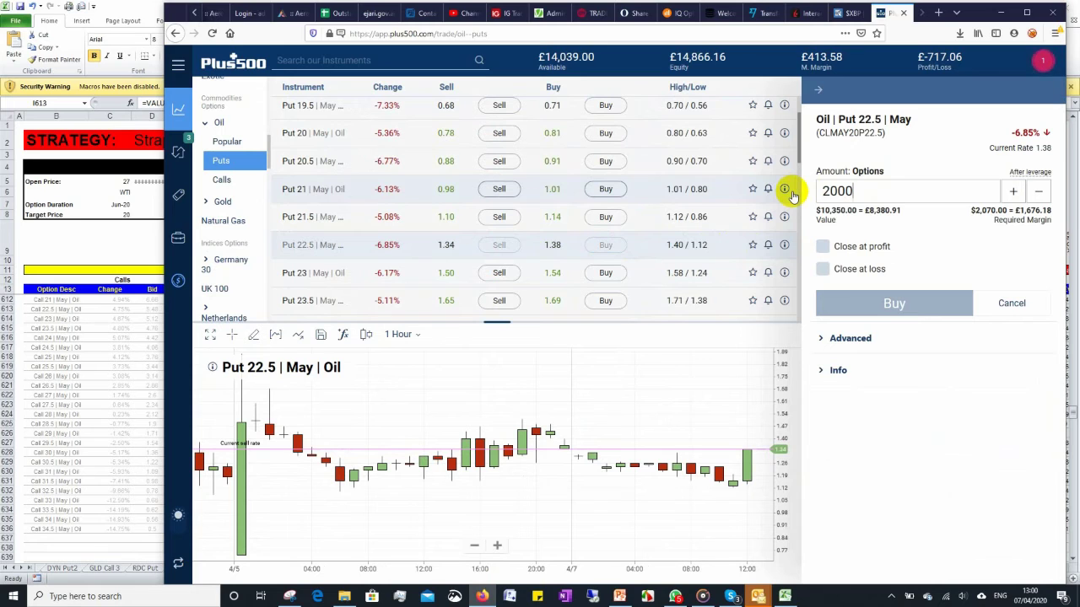
pyautogui.write('00')
pyautogui.moveTo(887, 200); pyautogui.dragTo(620, 190)
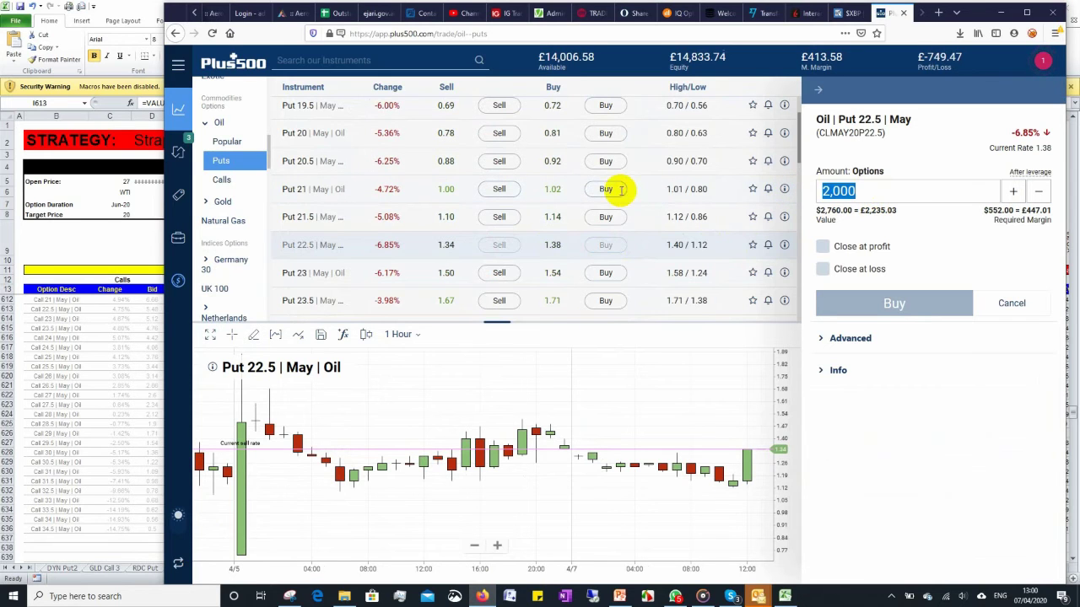
# Step: Switch to the Options Calculator workbook and examine the revised provision note on upside ratios above row 606 alongside the Plus500 put order
pyautogui.click(120, 414)
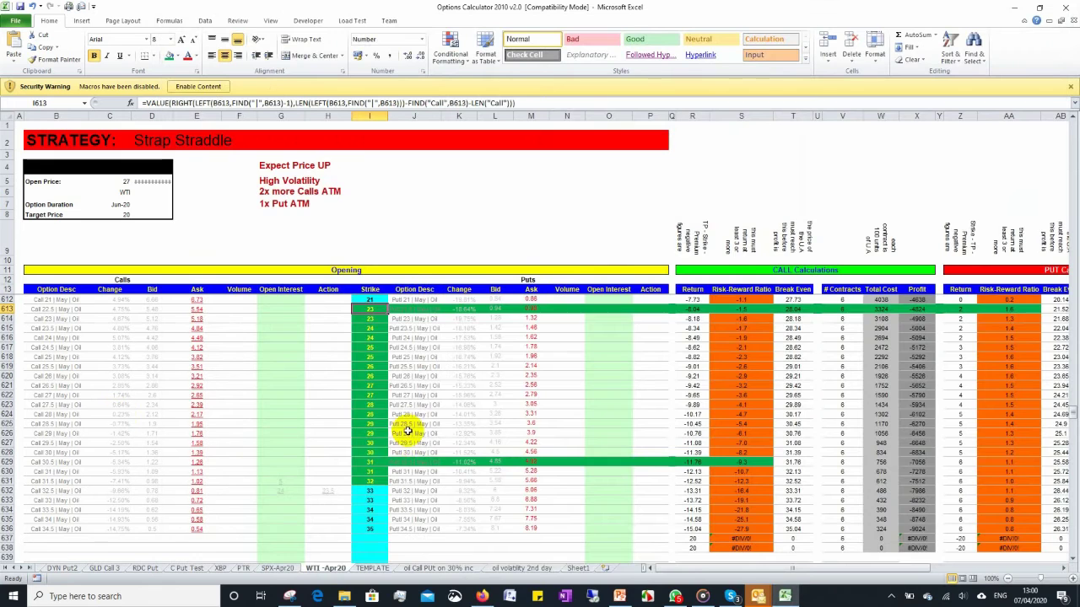
pyautogui.scroll(7, 408, 431)
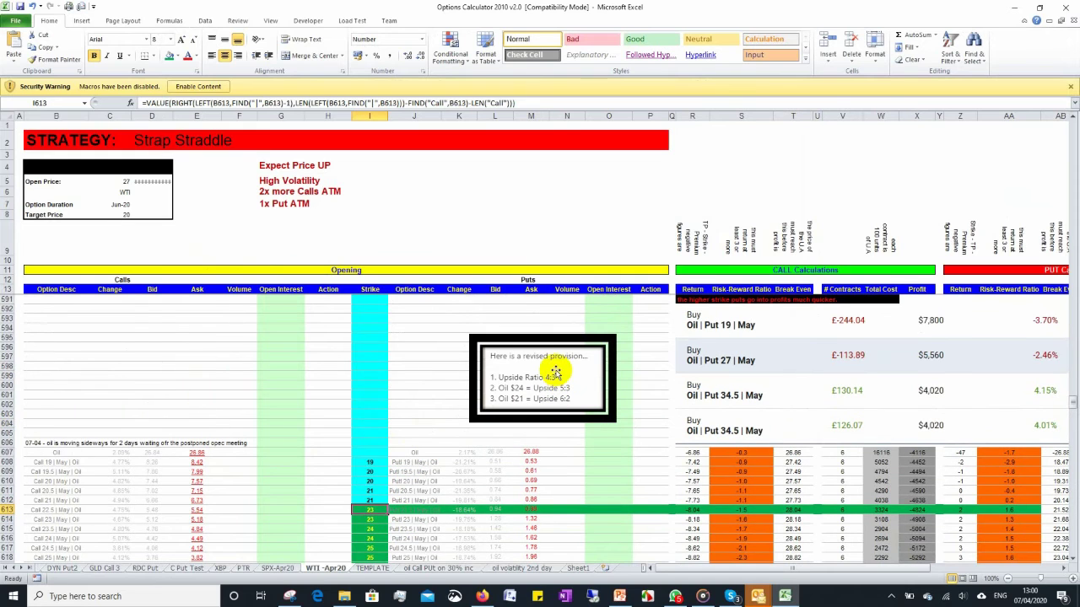
pyautogui.moveTo(779, 597)
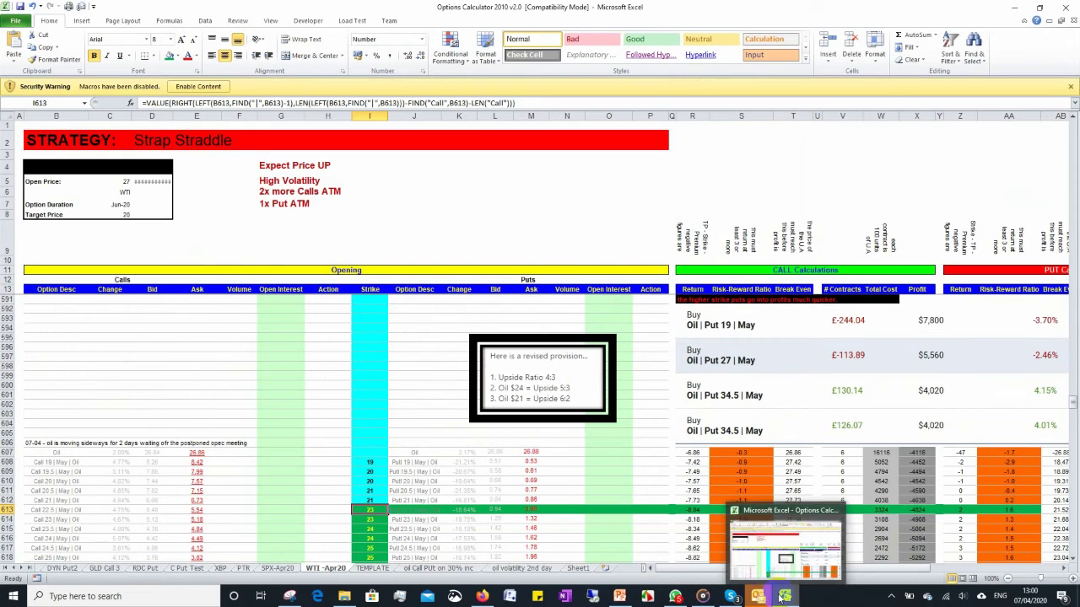
pyautogui.click(567, 443)
pyautogui.hotkey('alt', 'Tab')
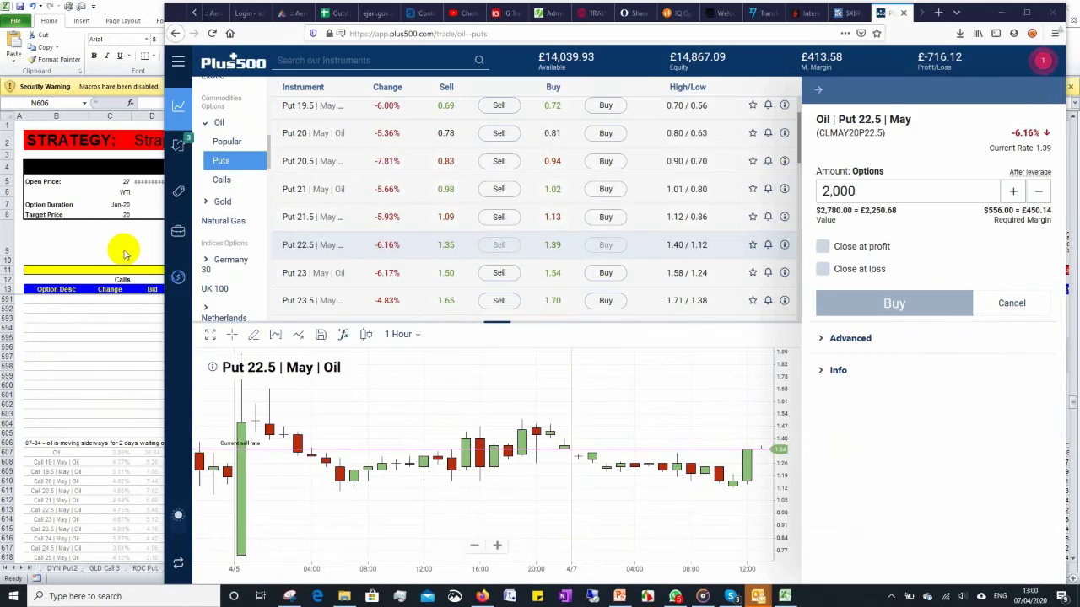
pyautogui.hotkey('alt', 'Tab')
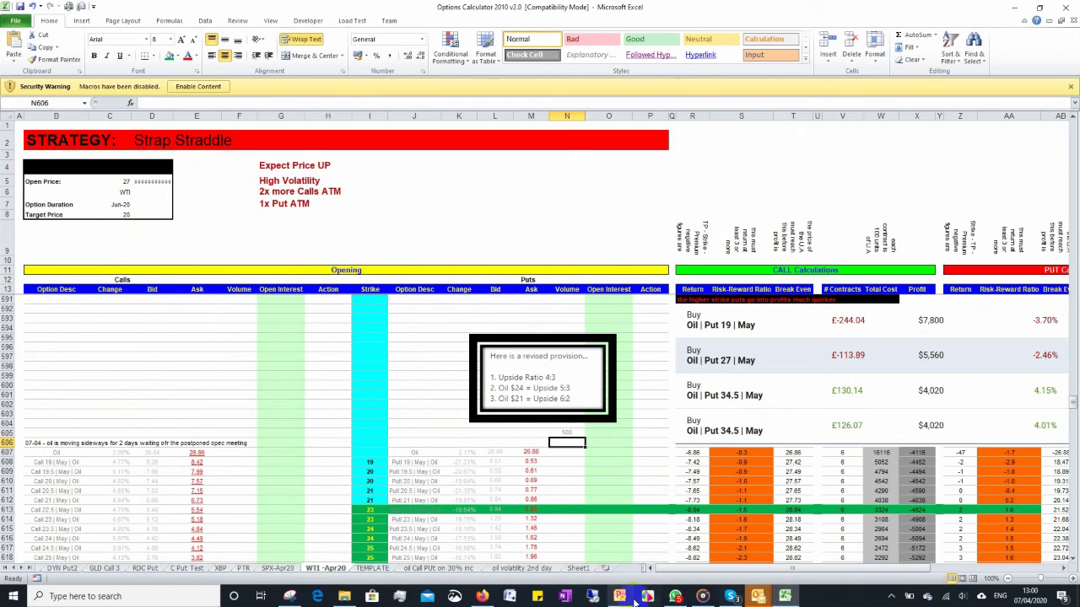
# Step: Switch to Plus500, set the Oil Put 22.5 May order amount to 1,500 options and place the buy order
pyautogui.click(484, 597)
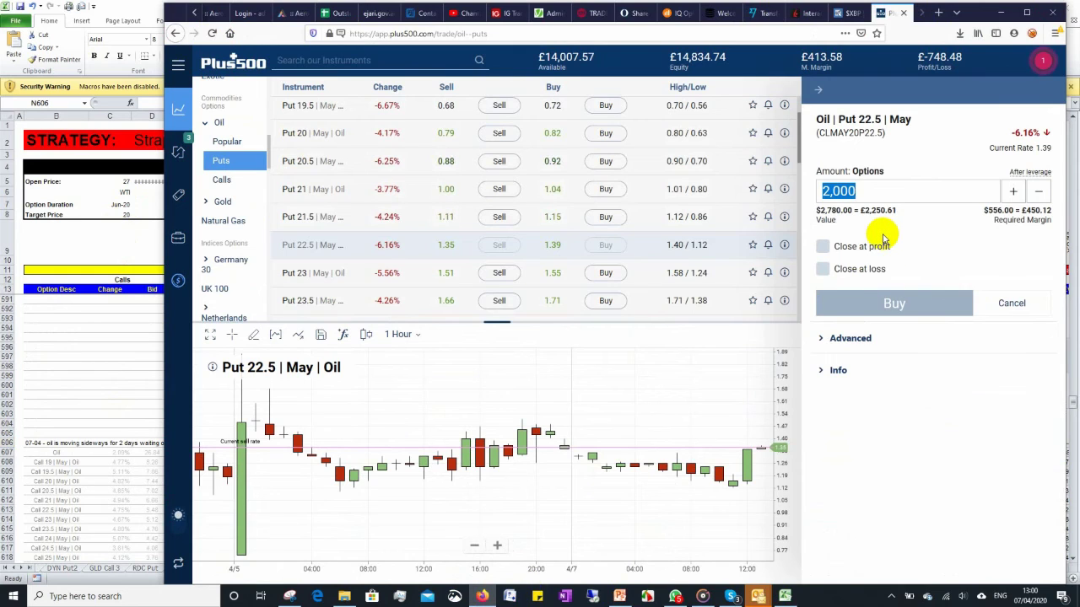
pyautogui.write('1500')
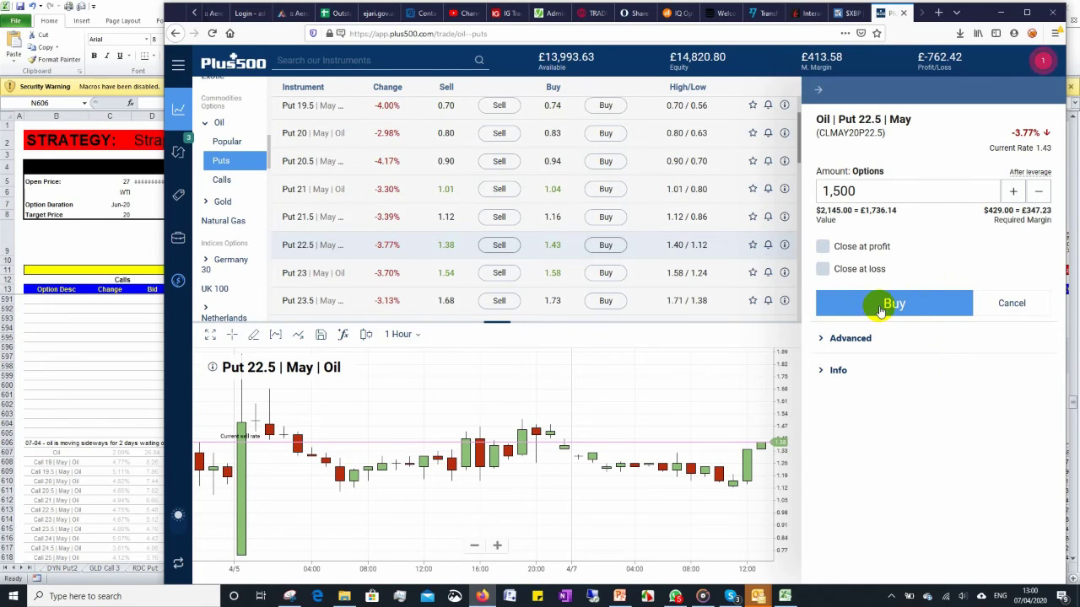
pyautogui.click(880, 305)
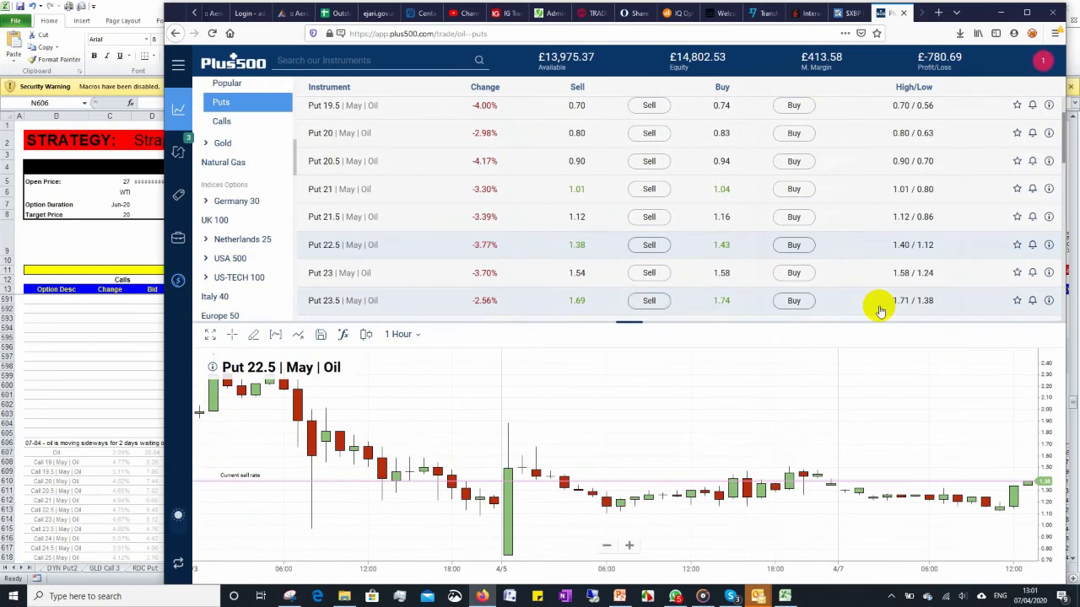
# Step: Review the open positions and examine a longer history of the Oil Call 30.5 May price chart
pyautogui.moveTo(183, 157)
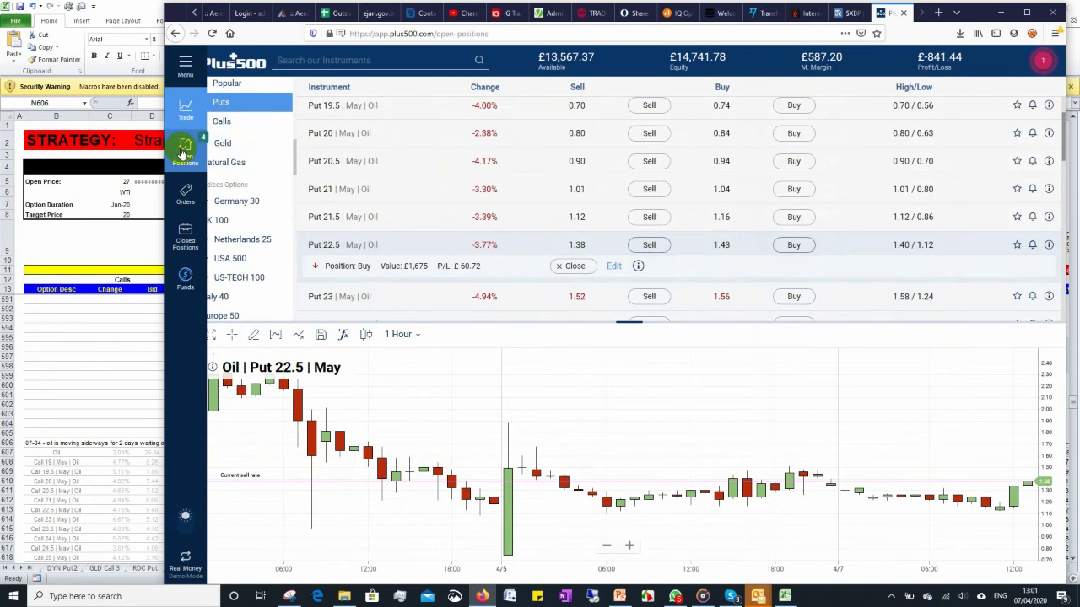
pyautogui.click(184, 153)
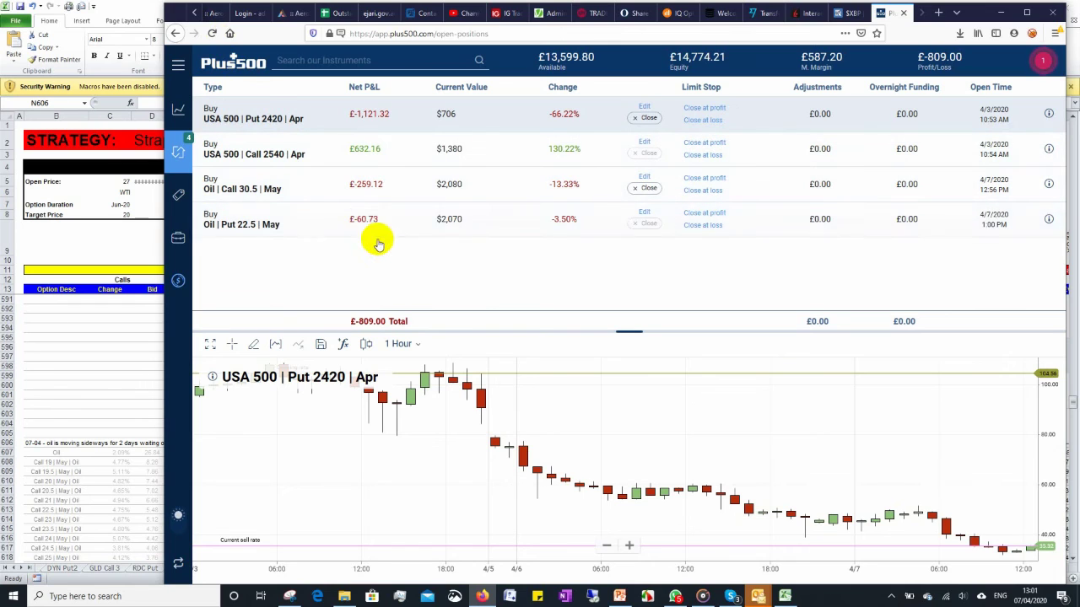
pyautogui.moveTo(175, 150)
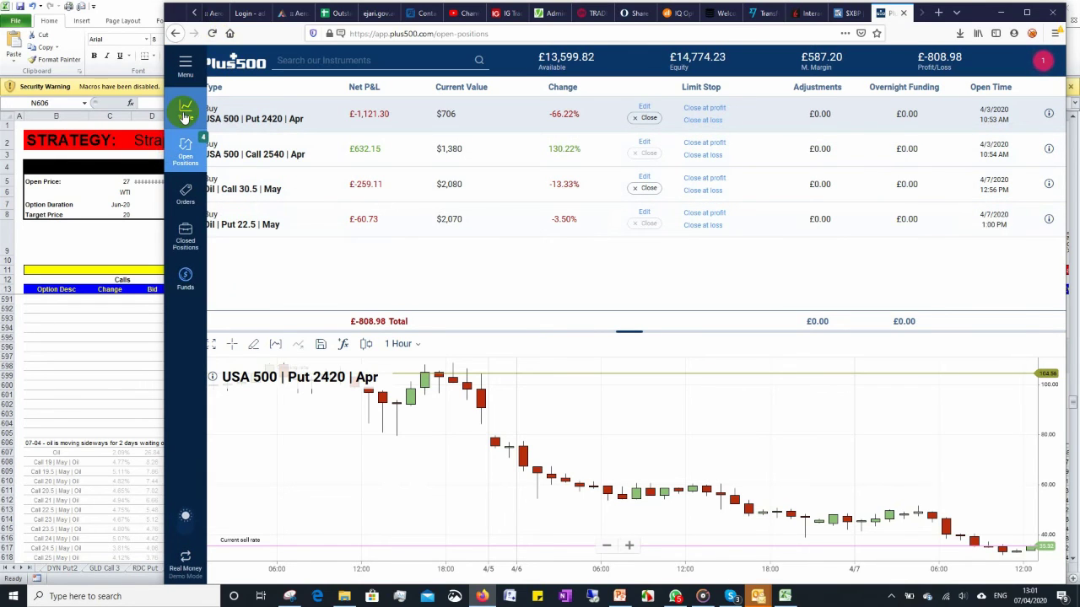
pyautogui.click(245, 177)
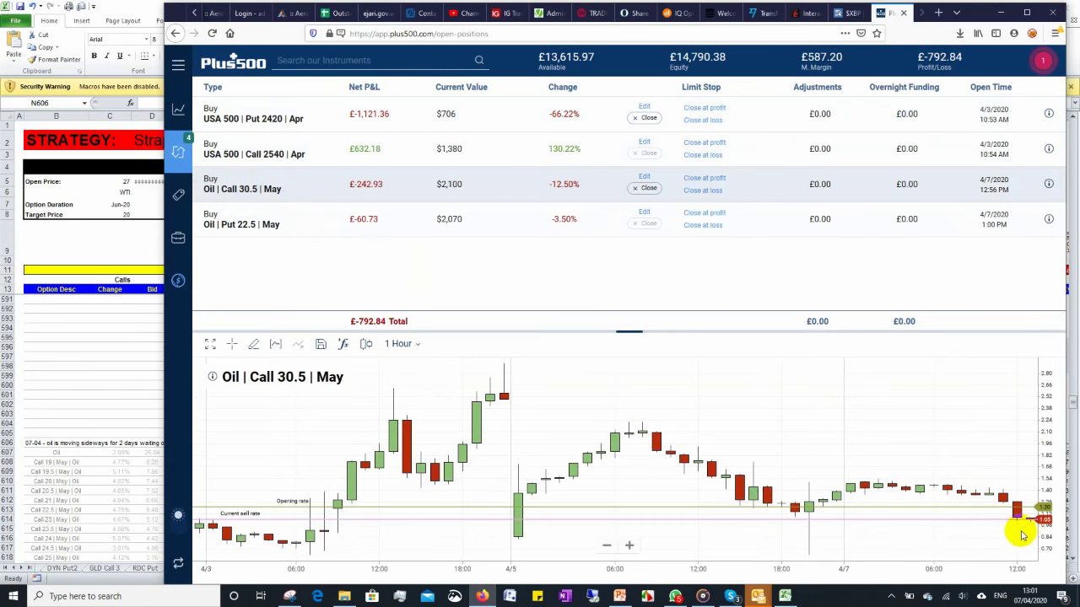
pyautogui.scroll(-3, 947, 485)
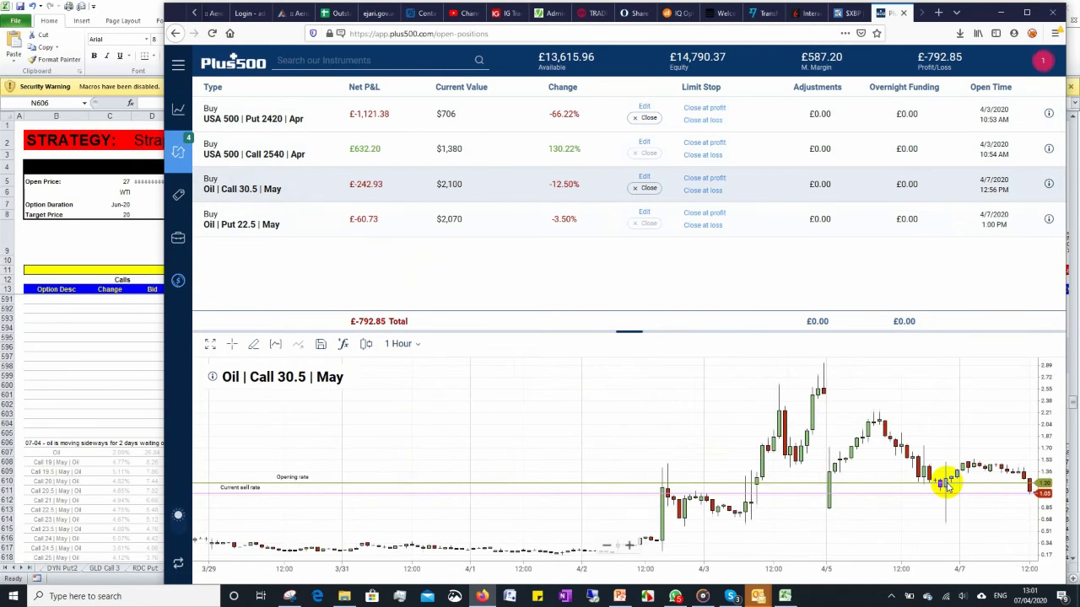
pyautogui.scroll(-3, 948, 485)
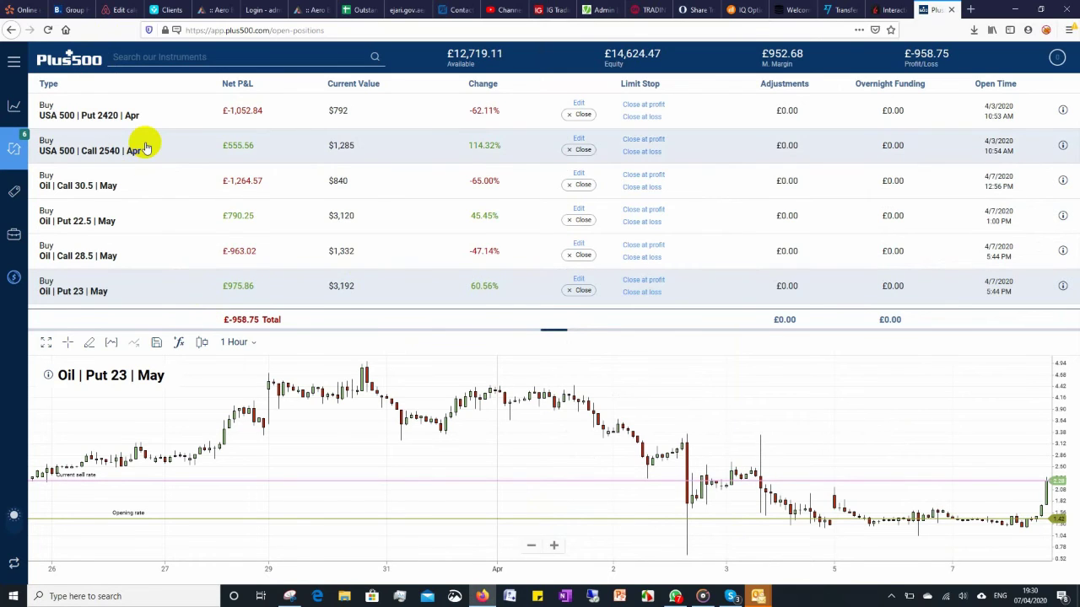
# Step: List the Oil call options, examine the Oil price chart over a longer period, and check the account's profit and loss
pyautogui.click(19, 107)
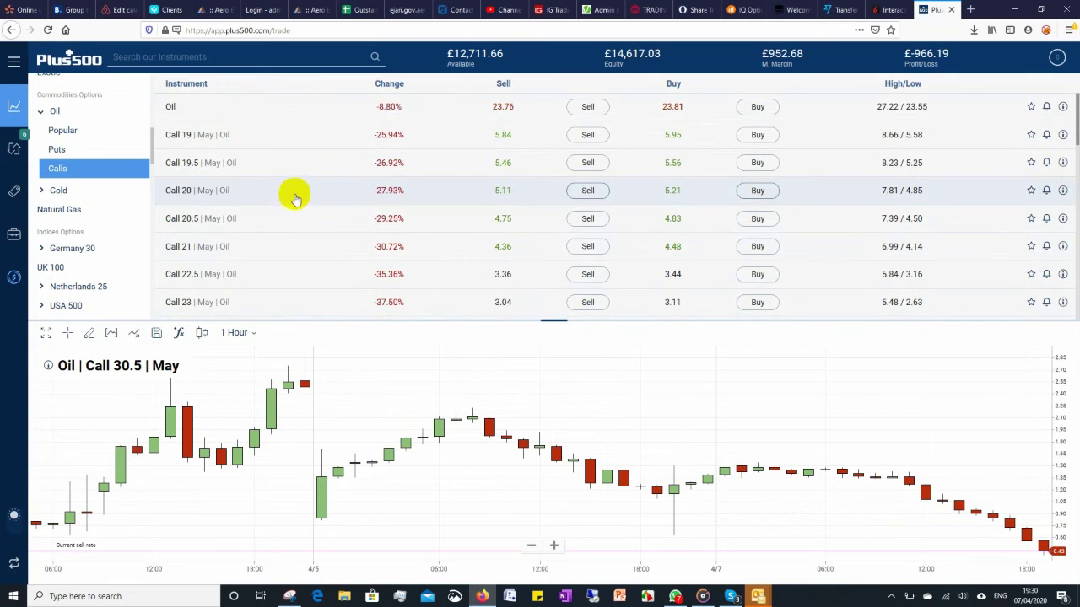
pyautogui.click(253, 116)
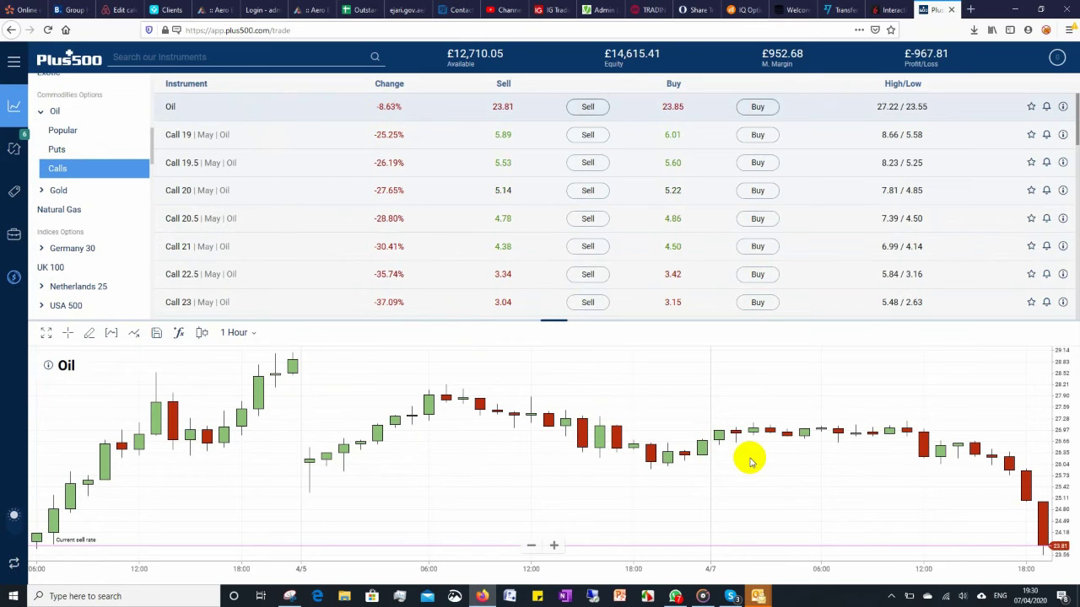
pyautogui.scroll(-5, 751, 460)
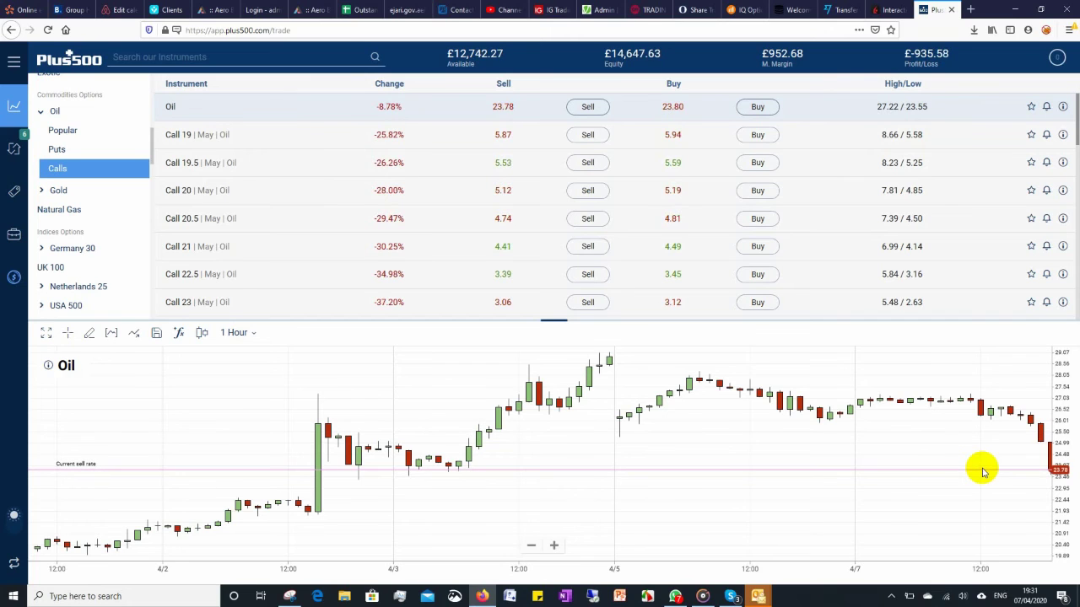
pyautogui.click(17, 148)
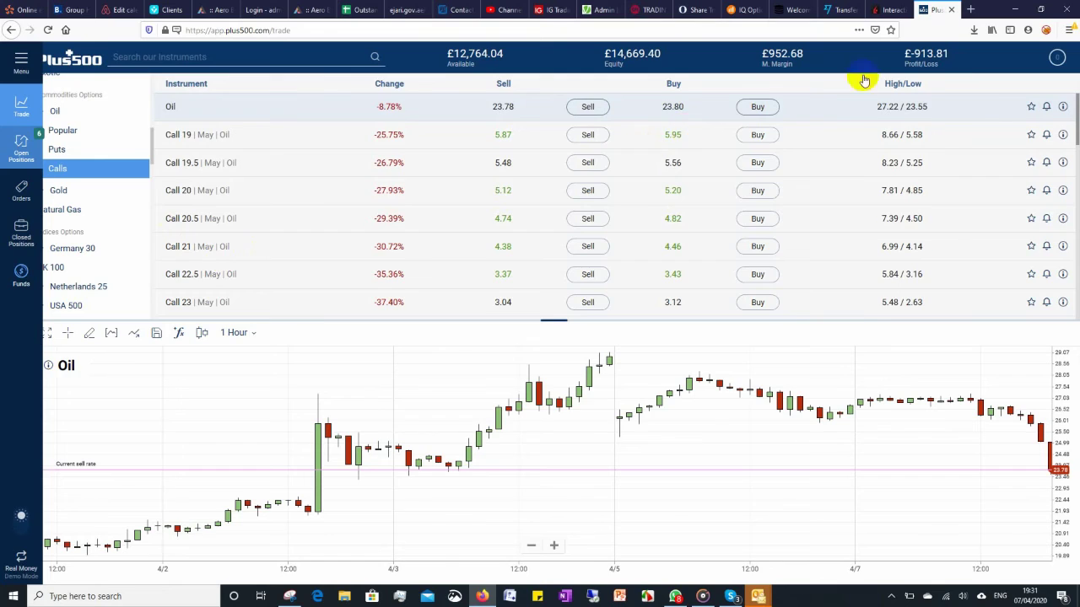
pyautogui.click(926, 57)
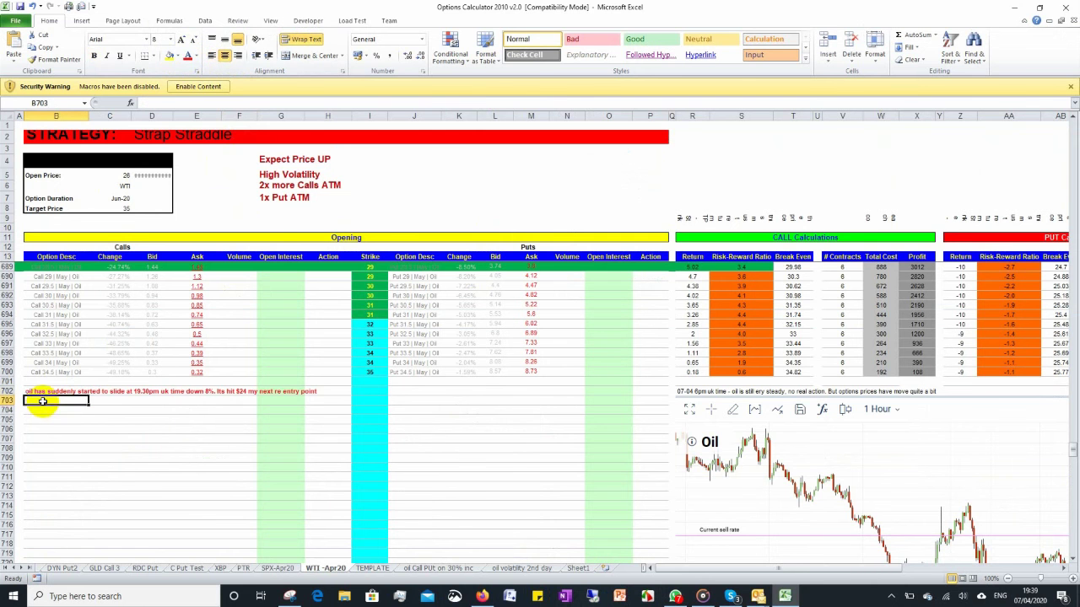
# Step: Paste the oil chart screenshot below row 702 of the WTI-Apr20 sheet, resize it, and enter 07-04: 19.30pm in cell B746
pyautogui.hotkey('ctrl', 'v')
pyautogui.moveTo(604, 474); pyautogui.dragTo(446, 338)
pyautogui.scroll(-9, 445, 338)
pyautogui.click(47, 420)
pyautogui.write('-7-0')
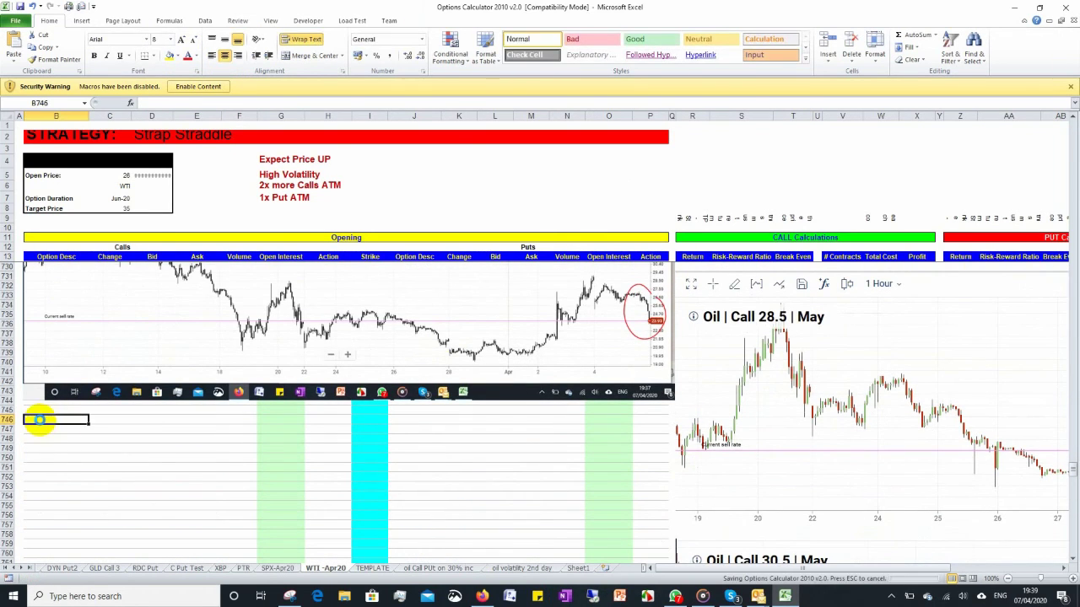
pyautogui.write('4: 19.30pm')
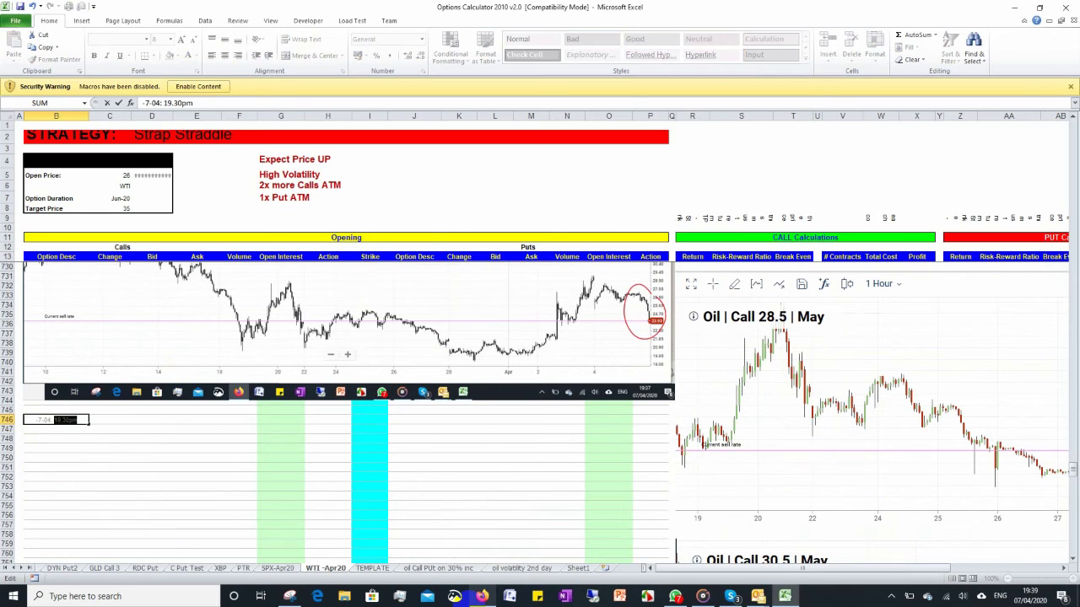
pyautogui.press('Return')
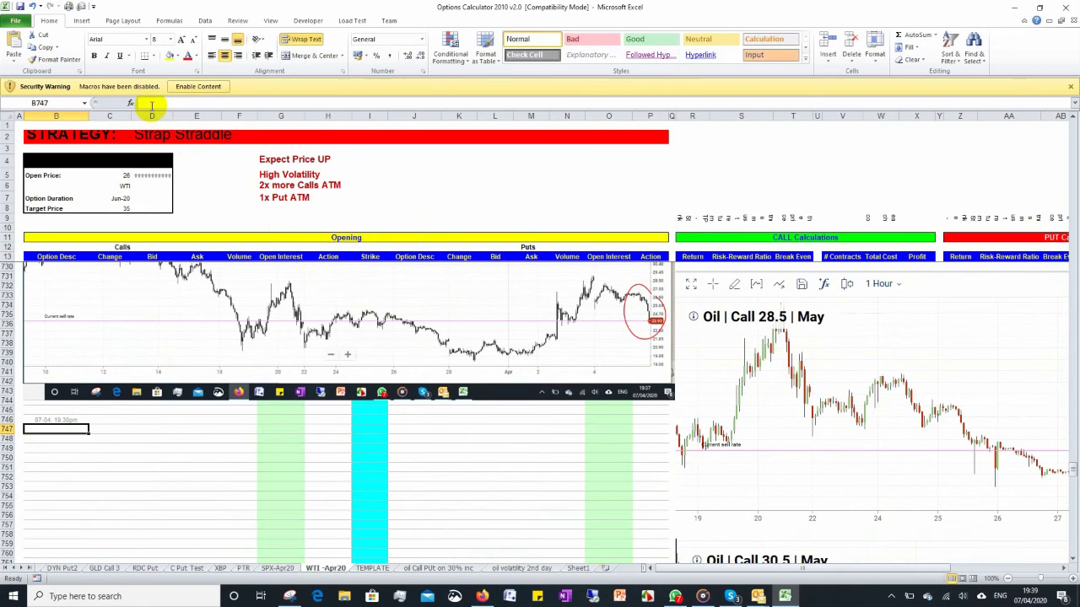
# Step: Copy the full Oil calls price list from Plus500, clear Sheet1 of the workbook and paste the list from cell A10
pyautogui.click(481, 596)
pyautogui.moveTo(309, 106); pyautogui.dragTo(940, 304)
pyautogui.click(785, 596)
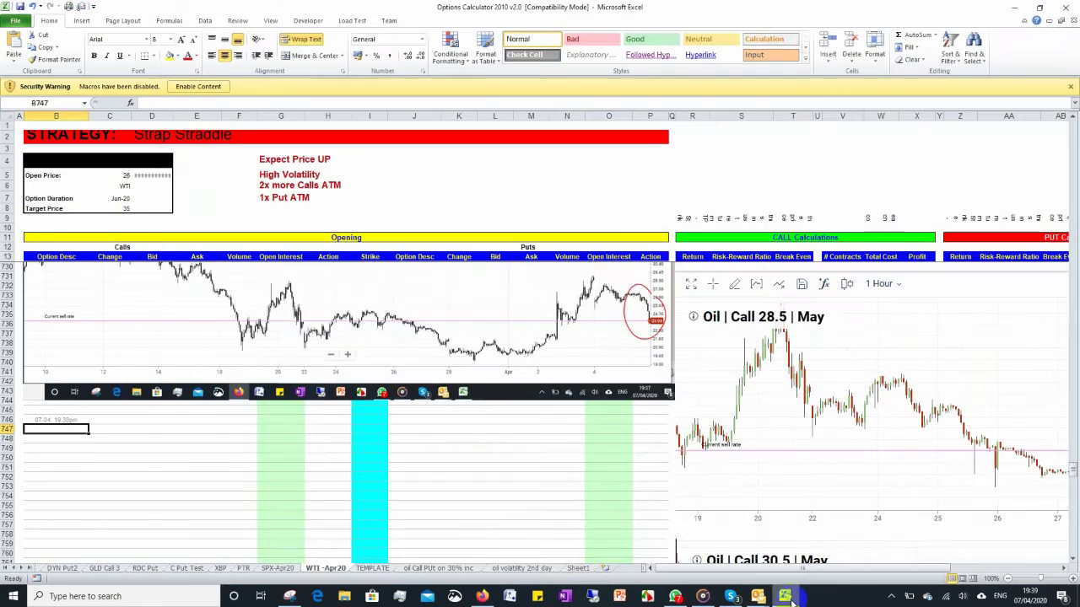
pyautogui.click(578, 569)
pyautogui.press('Delete')
pyautogui.click(33, 210)
pyautogui.click(13, 44)
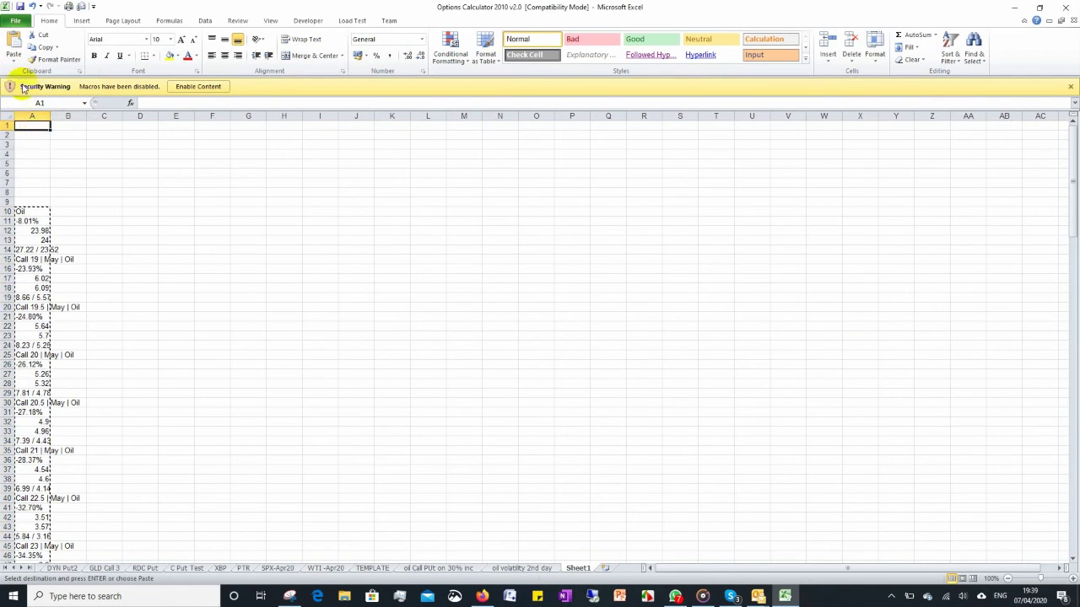
# Step: Paste the copied Oil calls column transposed into row 1 of Sheet1, starting at A1
pyautogui.click(14, 64)
pyautogui.click(34, 172)
pyautogui.click(187, 358)
pyautogui.click(211, 380)
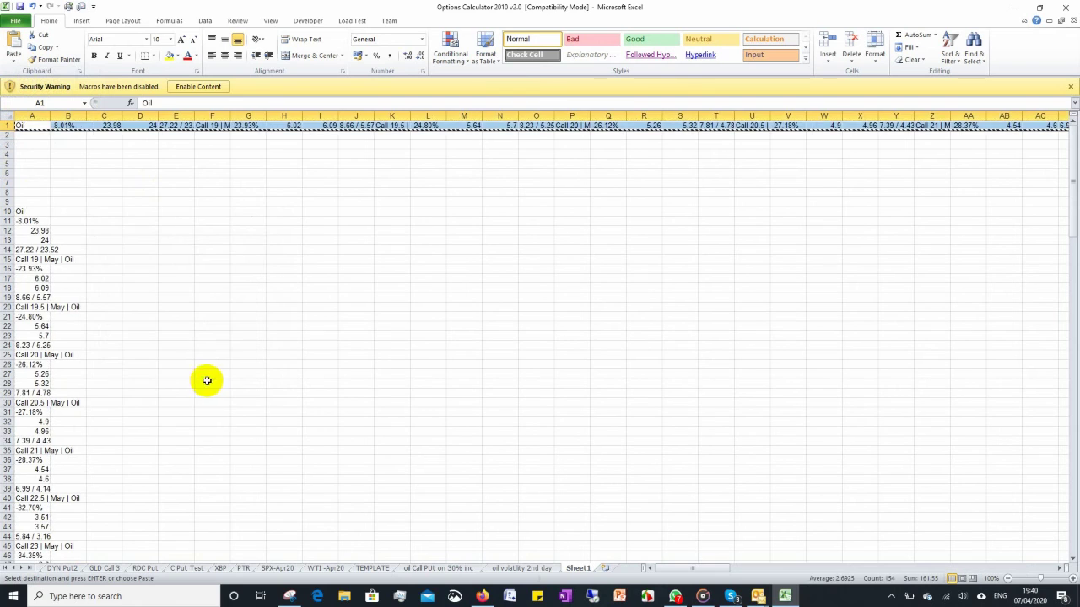
# Step: Switch to a blank Word document and paste the transposed calls row as text only
pyautogui.click(13, 596)
pyautogui.click(270, 261)
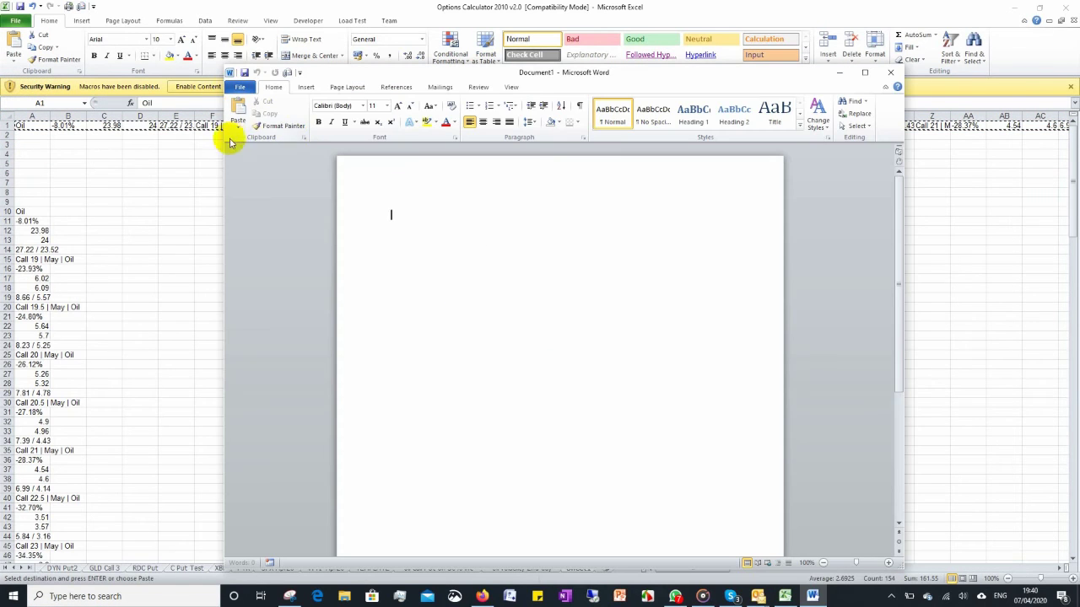
pyautogui.click(238, 126)
pyautogui.click(239, 150)
# Step: Replace every "Call" in the Word document with a manual line break followed by "Call" (^lCall)
pyautogui.hotkey('ctrl', 'h')
pyautogui.write('Call')
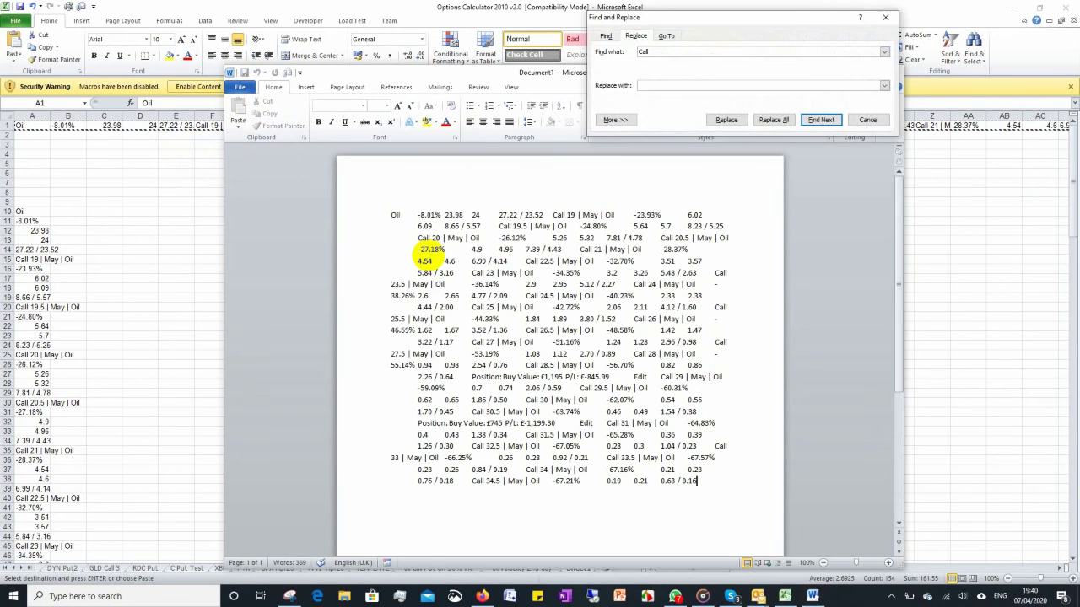
pyautogui.click(615, 120)
pyautogui.click(677, 250)
pyautogui.click(628, 247)
pyautogui.click(768, 119)
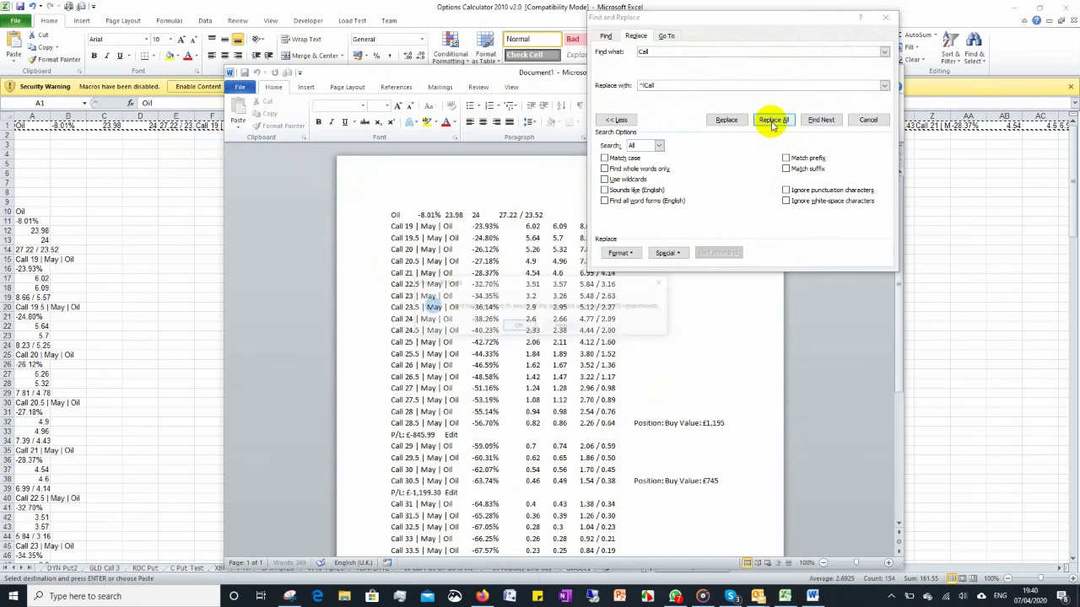
pyautogui.press('Return')
pyautogui.press('Escape')
# Step: Copy the whole Word text and paste it into Sheet1 of the workbook in place of the existing contents
pyautogui.hotkey('ctrl', 'a')
pyautogui.hotkey('ctrl', 'c')
pyautogui.click(173, 248)
pyautogui.hotkey('ctrl', 'a')
pyautogui.press('Delete')
pyautogui.hotkey('ctrl', 'v')
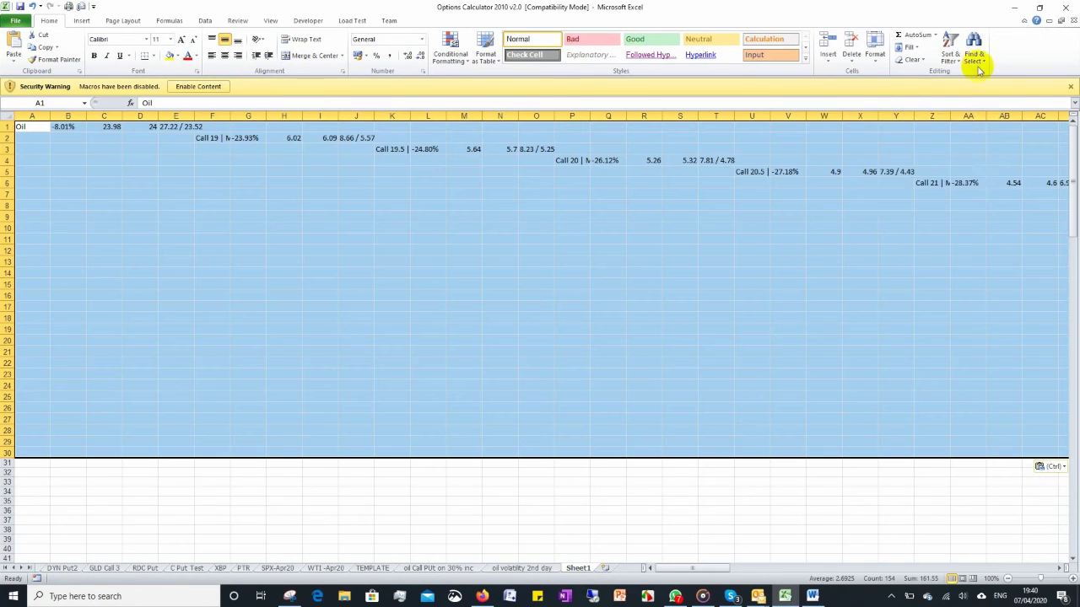
# Step: Select all blank cells in the pasted Sheet1 data and delete them, shifting the remaining cells left
pyautogui.click(974, 48)
pyautogui.click(928, 112)
pyautogui.click(192, 382)
pyautogui.rightClick(108, 266)
pyautogui.press('Escape')
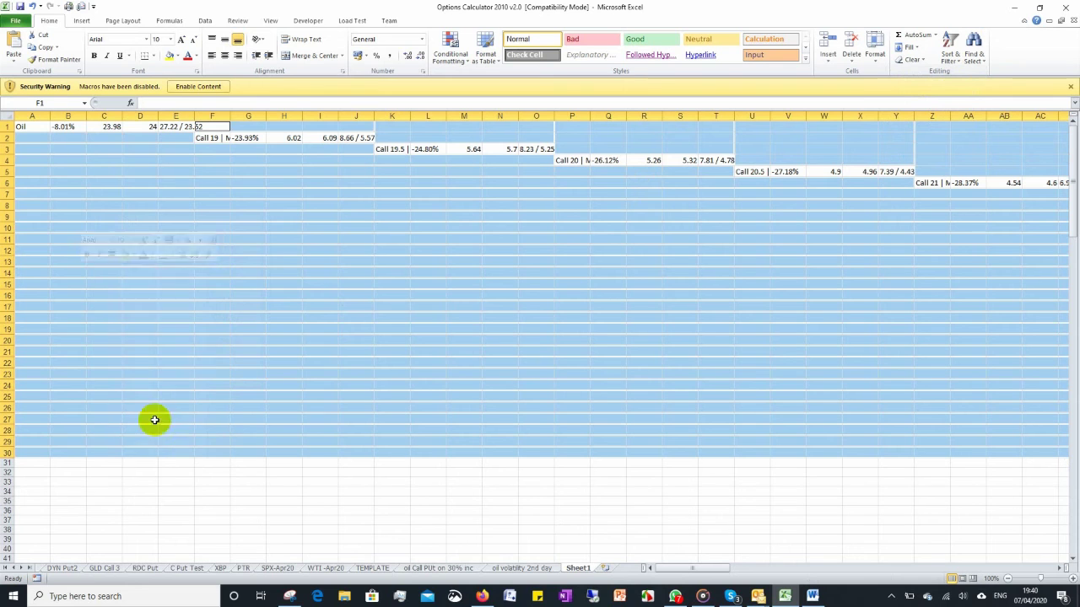
pyautogui.rightClick(58, 270)
pyautogui.click(137, 350)
pyautogui.click(133, 334)
pyautogui.click(111, 385)
# Step: Copy the calls data in A1:D30 of Sheet1 and paste its values into the WTI-Apr20 sheet from cell B838
pyautogui.hotkey('ctrl', 'Home')
pyautogui.hotkey('ctrl', 'shift', 'Down')
pyautogui.hotkey('shift', 'Right')
pyautogui.hotkey('shift', 'Right')
pyautogui.hotkey('shift', 'Right')
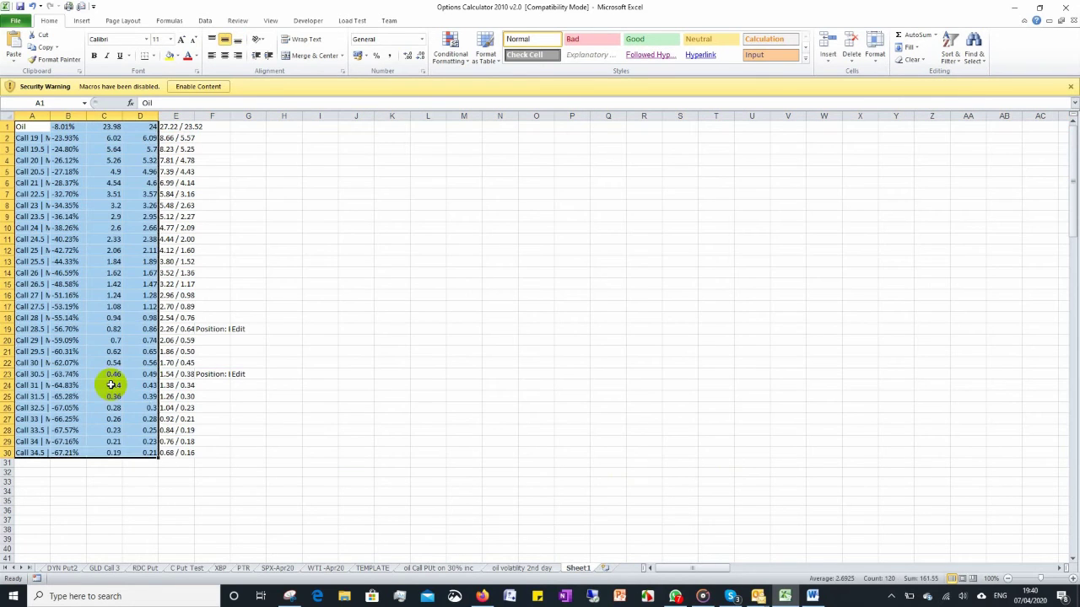
pyautogui.hotkey('ctrl', 'c')
pyautogui.click(330, 570)
pyautogui.scroll(-10, 424, 465)
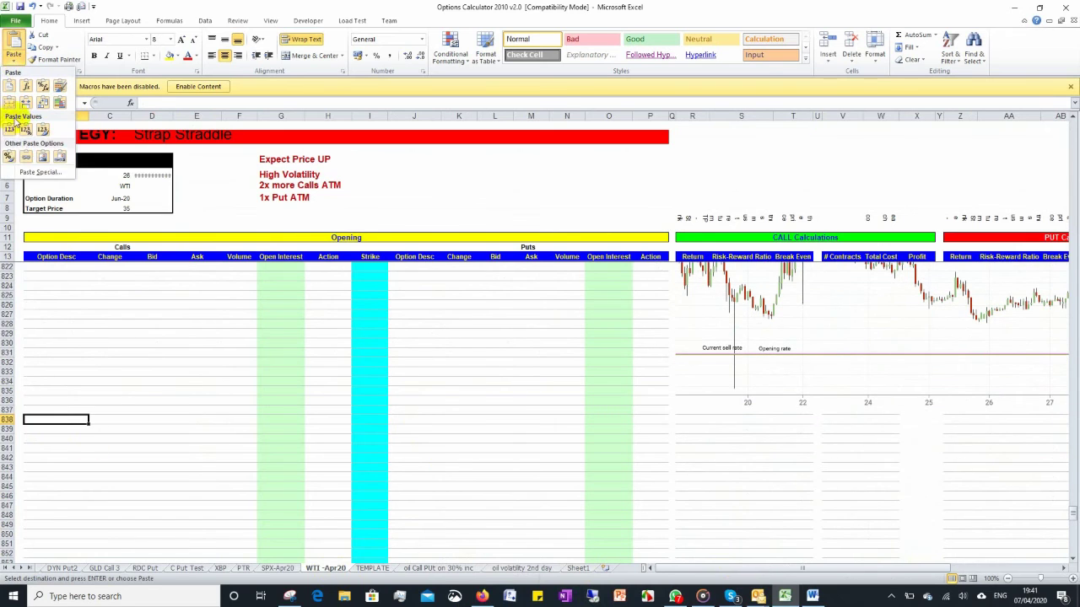
# Step: Place the 07-04: 19.30pm label from B746 in cell B837 above the pasted call prices, in bold red
pyautogui.scroll(20, 152, 403)
pyautogui.click(51, 342)
pyautogui.scroll(-20, 219, 458)
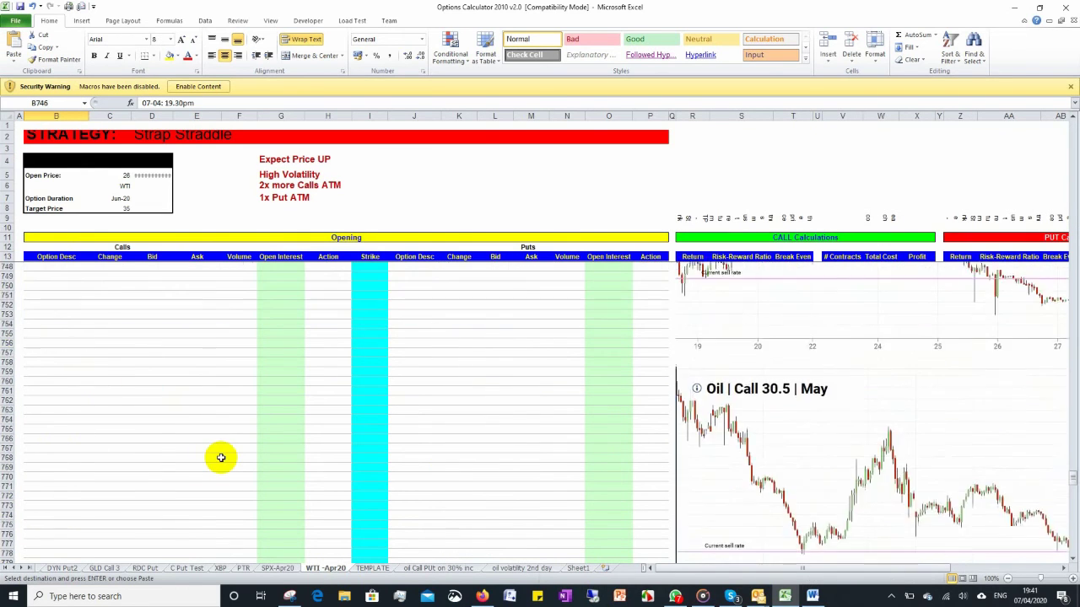
pyautogui.click(55, 439)
pyautogui.scroll(2, 154, 496)
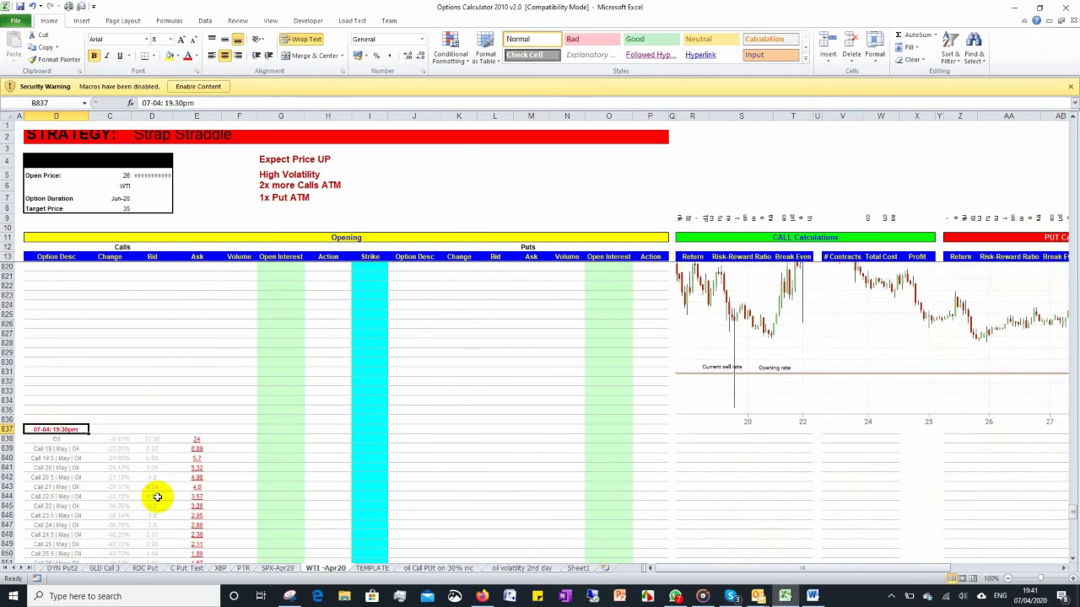
# Step: Select J838 as the puts destination, copy the full Oil puts price list from Plus500 and paste it into Sheet1 from A4
pyautogui.click(410, 497)
pyautogui.click(482, 595)
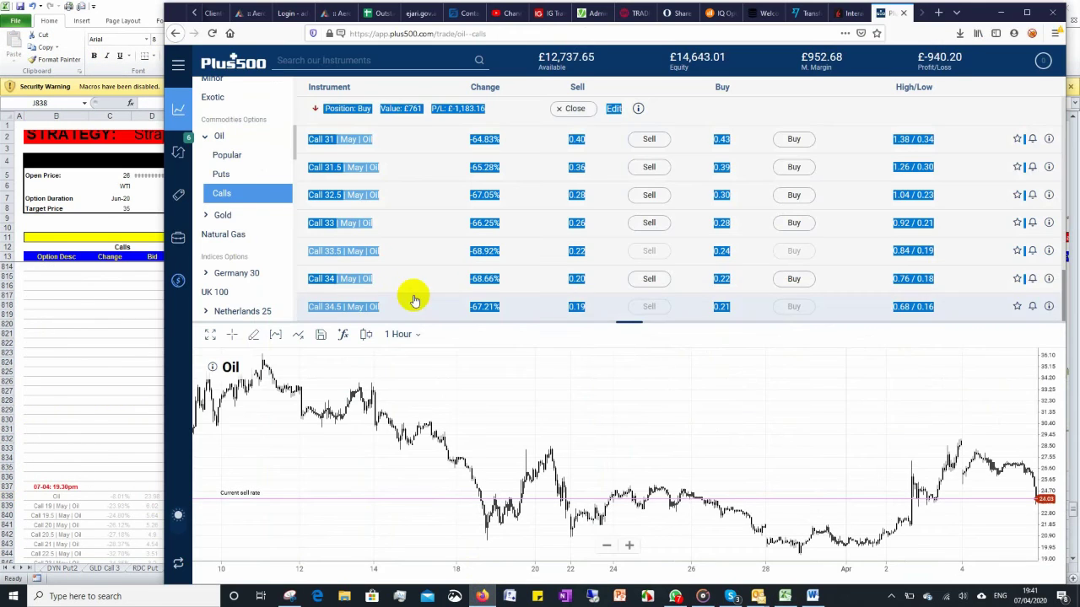
pyautogui.click(221, 174)
pyautogui.moveTo(310, 109); pyautogui.dragTo(961, 306)
pyautogui.click(785, 596)
pyautogui.click(576, 568)
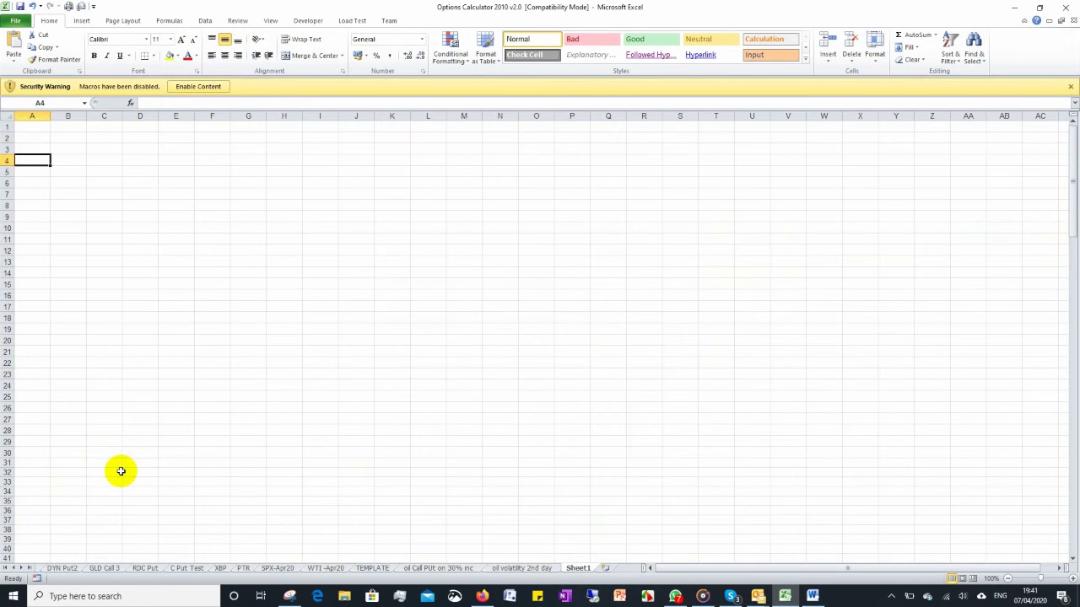
pyautogui.click(13, 63)
pyautogui.click(27, 100)
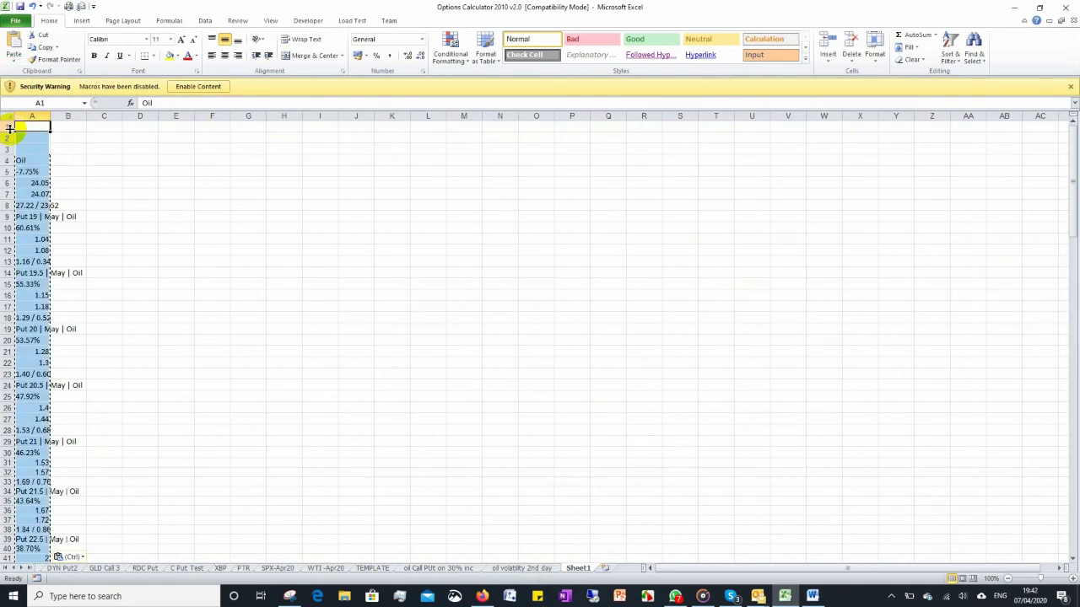
# Step: Try to paste the copied puts column transposed across all of Sheet1
pyautogui.click(13, 63)
pyautogui.click(37, 172)
pyautogui.click(210, 380)
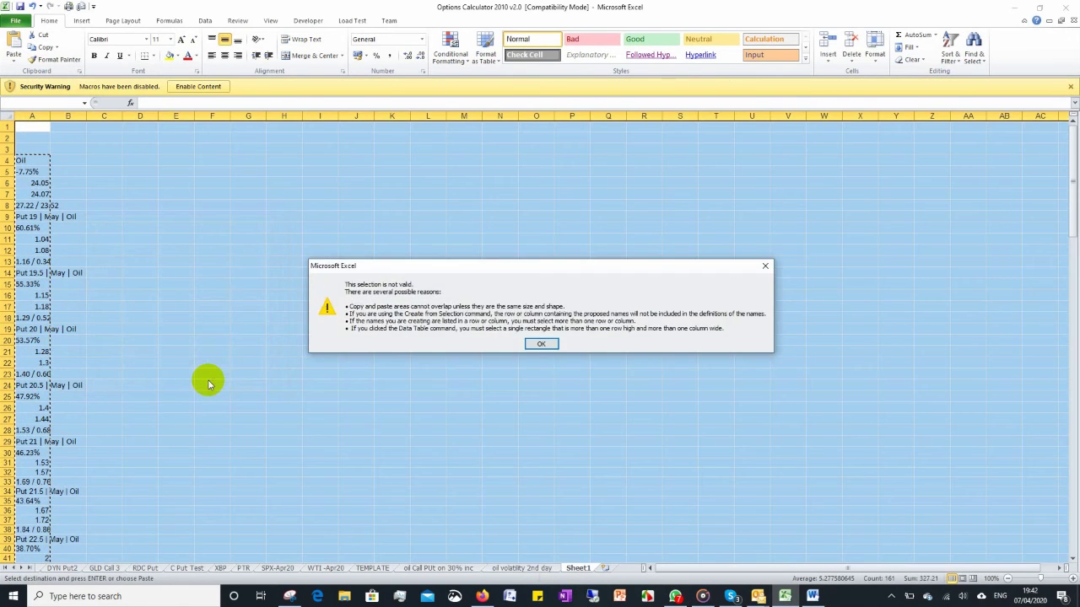
pyautogui.press('Return')
pyautogui.click(35, 157)
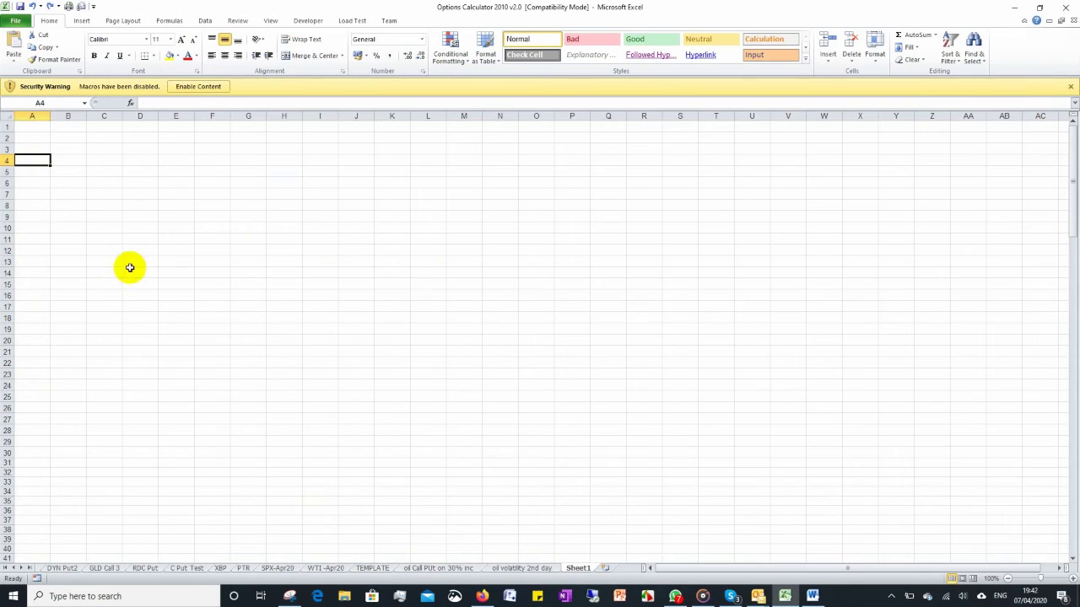
# Step: Paste the Oil puts list as text from A4 of Sheet1, copy it and paste it transposed into row 1
pyautogui.click(13, 64)
pyautogui.click(23, 100)
pyautogui.hotkey('ctrl', 'c')
pyautogui.click(13, 63)
pyautogui.click(38, 172)
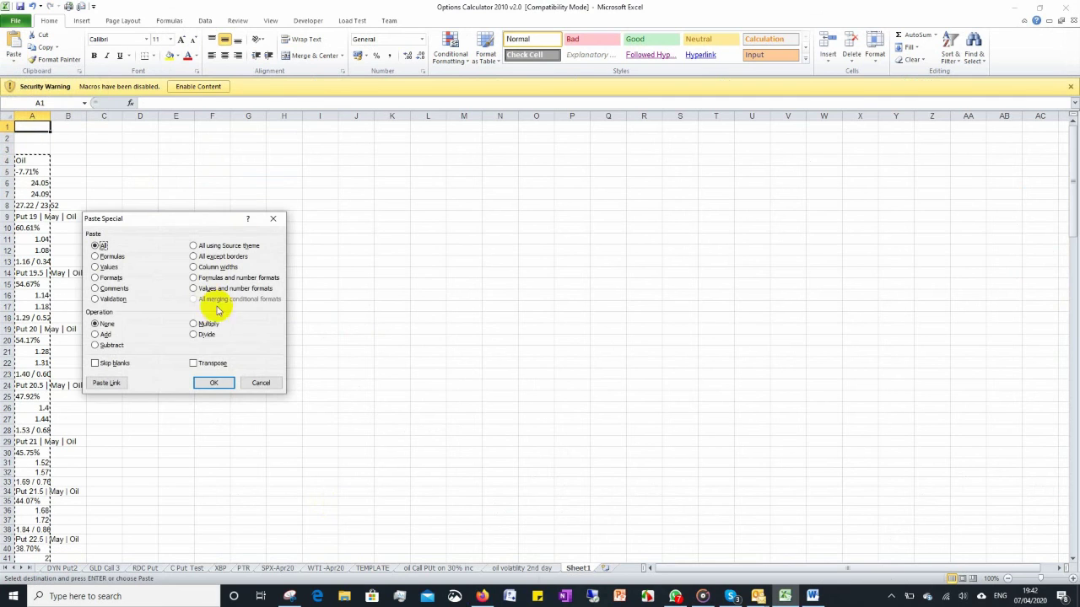
pyautogui.click(214, 384)
# Step: Paste the transposed puts row as text into the Word document and use Replace All to start each Put on its own line
pyautogui.click(812, 596)
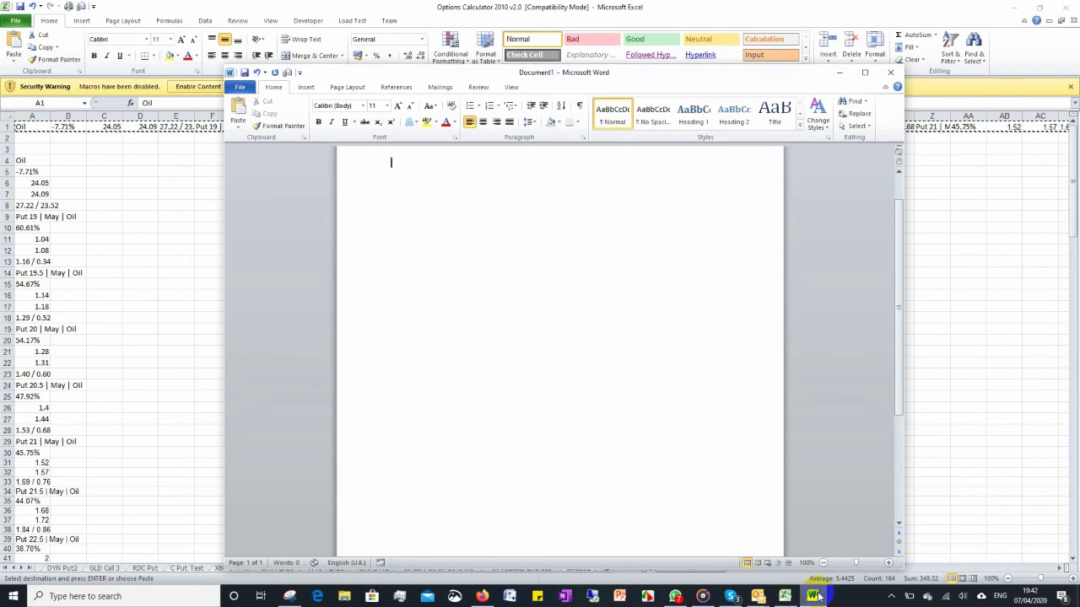
pyautogui.click(239, 130)
pyautogui.click(207, 183)
pyautogui.hotkey('ctrl', 'h')
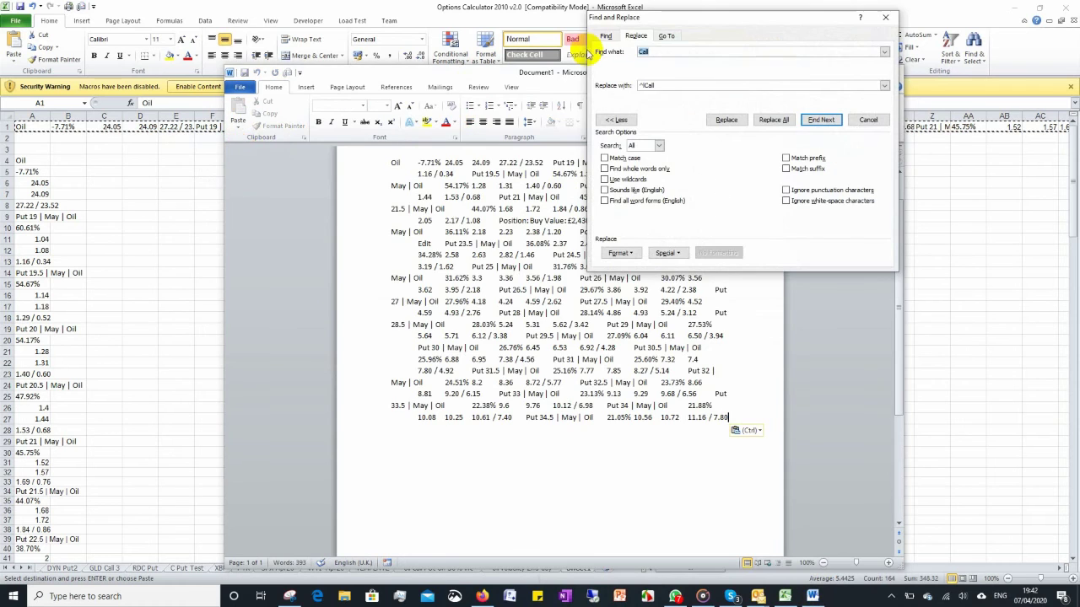
pyautogui.click(766, 120)
pyautogui.press('Return')
pyautogui.press('Escape')
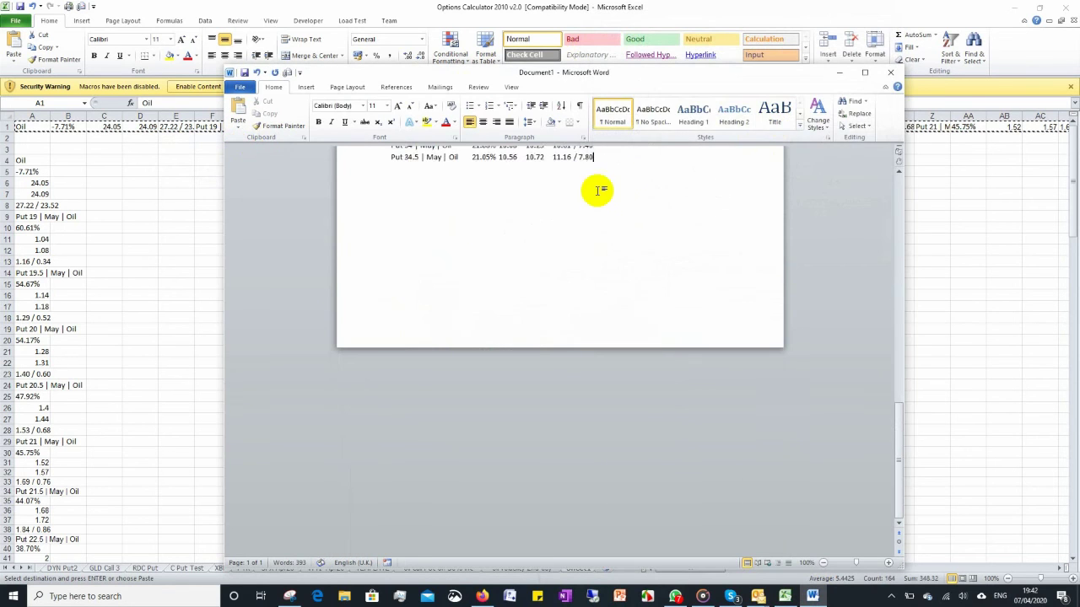
# Step: Replace the contents of Sheet1 in Excel with the reformatted puts text from Word, starting at A1
pyautogui.hotkey('alt', 'Tab')
pyautogui.hotkey('ctrl', 'a')
pyautogui.click(20, 52)
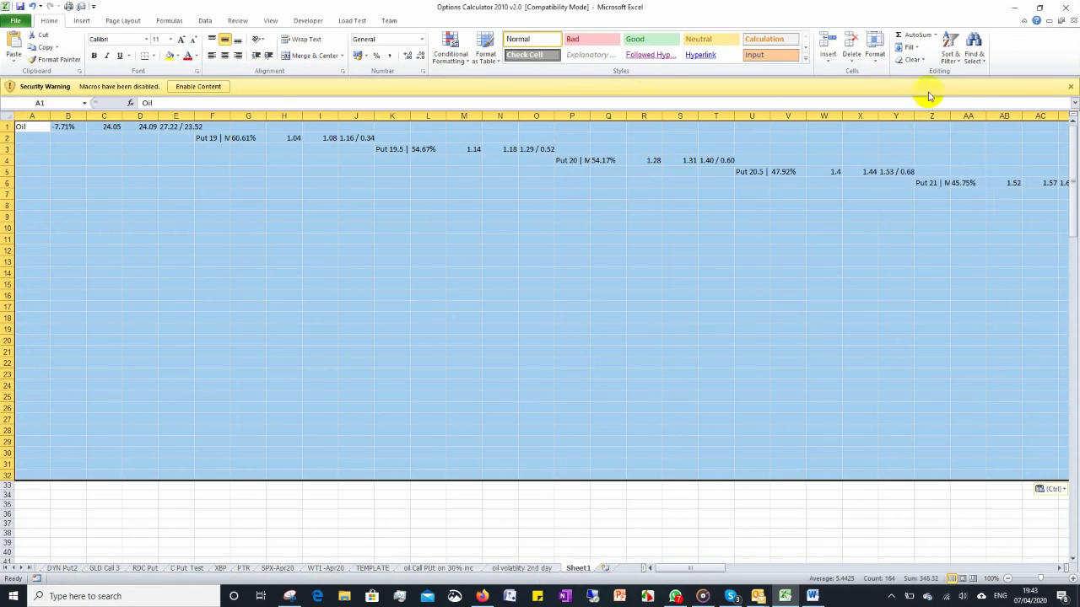
# Step: Select all blank cells within the pasted puts data on Sheet1 and delete them, shifting the remaining cells left
pyautogui.click(974, 52)
pyautogui.click(920, 105)
pyautogui.click(194, 383)
pyautogui.rightClick(135, 245)
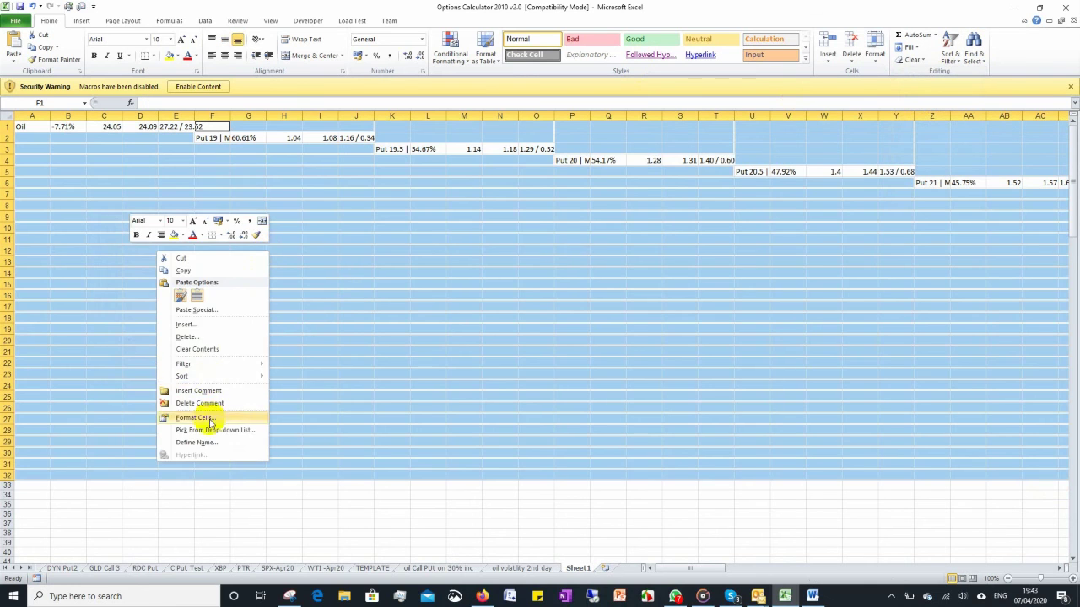
pyautogui.click(207, 340)
pyautogui.click(185, 369)
# Step: Copy the puts data in A1:D32 of Sheet1 and paste its values into the WTI-Apr20 sheet from J838
pyautogui.hotkey('ctrl', 'c')
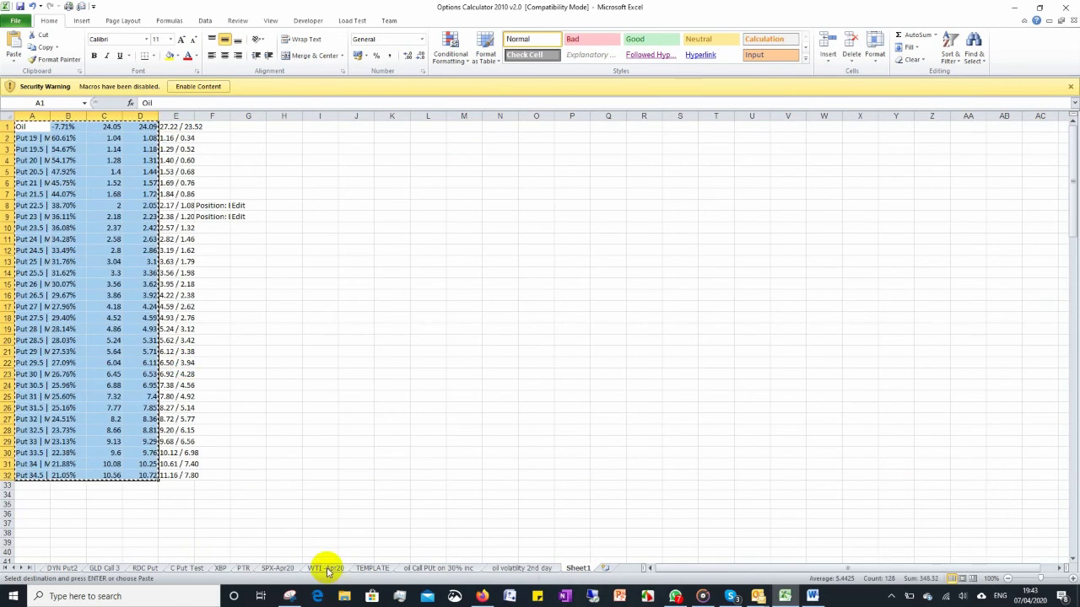
pyautogui.click(324, 567)
pyautogui.click(13, 57)
pyautogui.click(14, 132)
# Step: Copy the Strike column formulas from an earlier price block and paste them from I839 down to row 867
pyautogui.scroll(15, 405, 434)
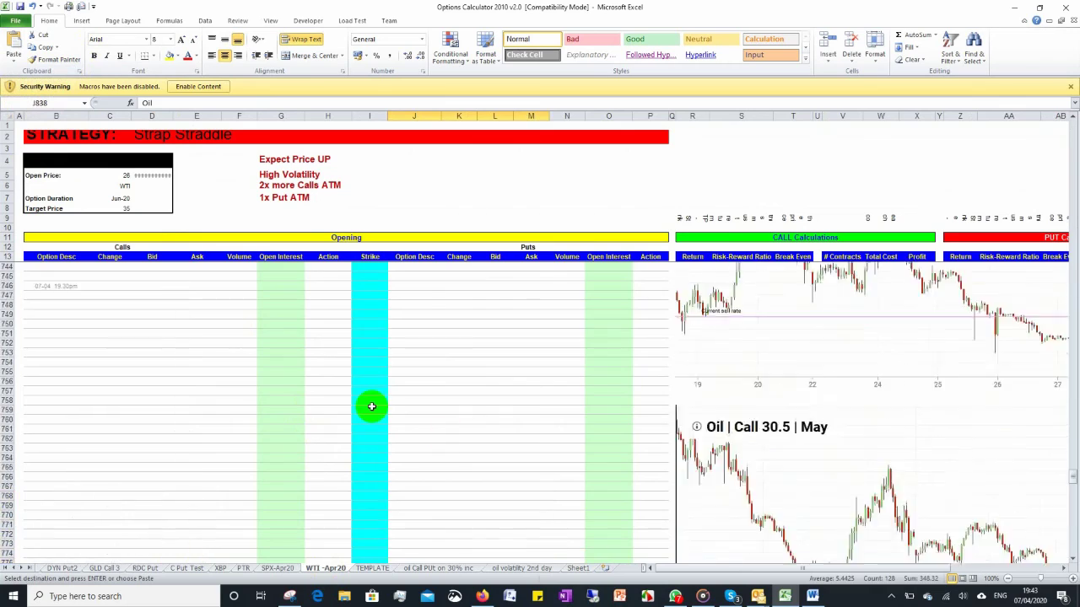
pyautogui.click(362, 442)
pyautogui.scroll(-12, 362, 444)
pyautogui.scroll(-11, 362, 447)
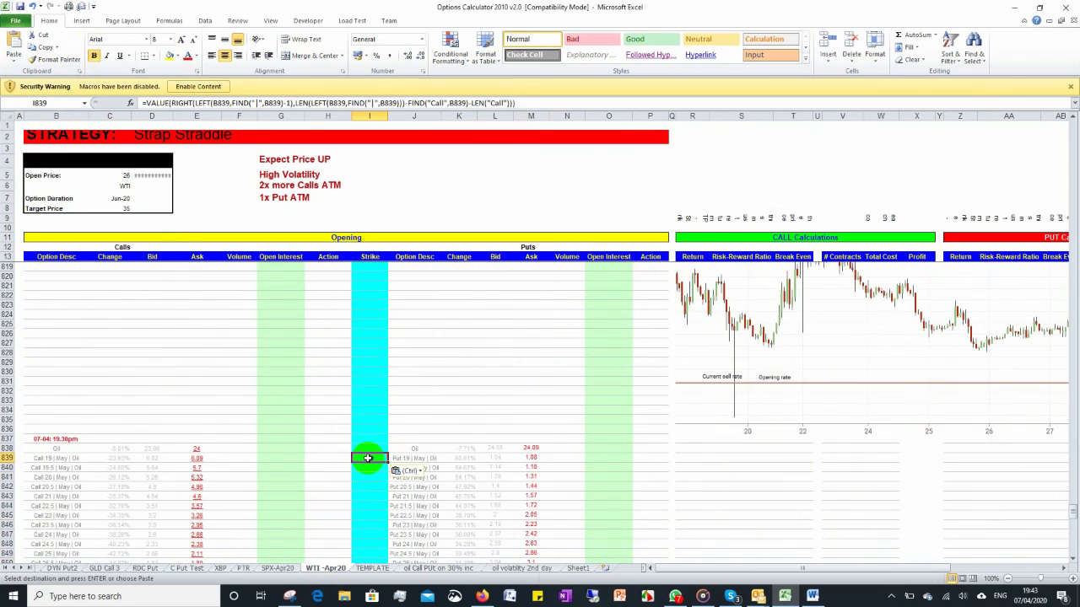
# Step: Remove the Put 21.5 entry by moving the puts below it up one row to line up with the calls
pyautogui.press('Down')
pyautogui.press('Down')
pyautogui.press('Down')
pyautogui.press('Down')
pyautogui.press('Down')
pyautogui.press('Down')
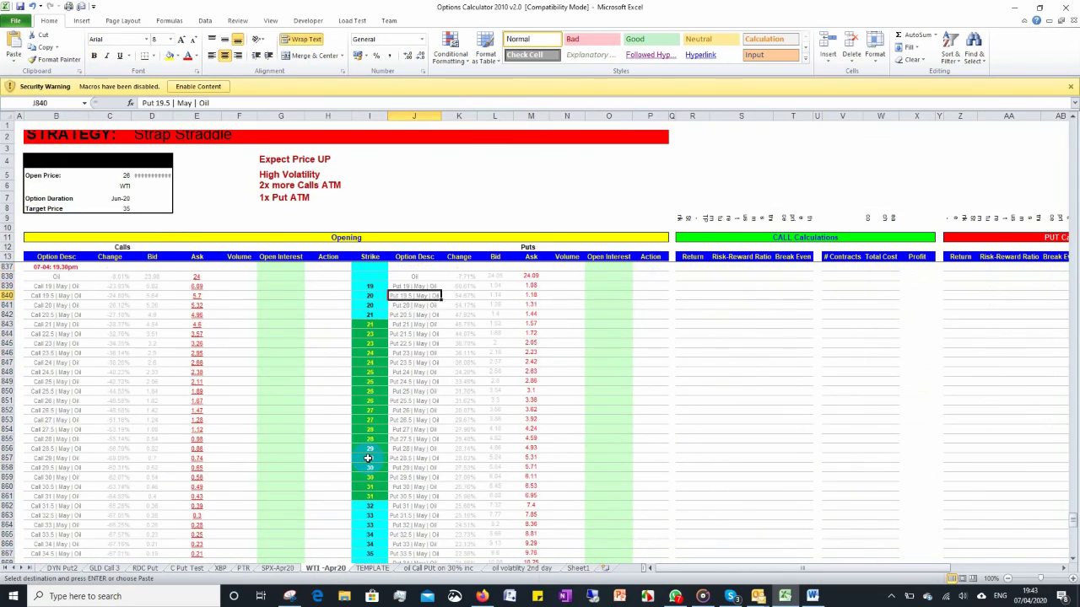
pyautogui.hotkey('ctrl', 'shift', 'Right')
pyautogui.hotkey('ctrl', 'shift', 'Down')
pyautogui.hotkey('ctrl', 'c')
pyautogui.press('Up')
pyautogui.hotkey('ctrl', 'v')
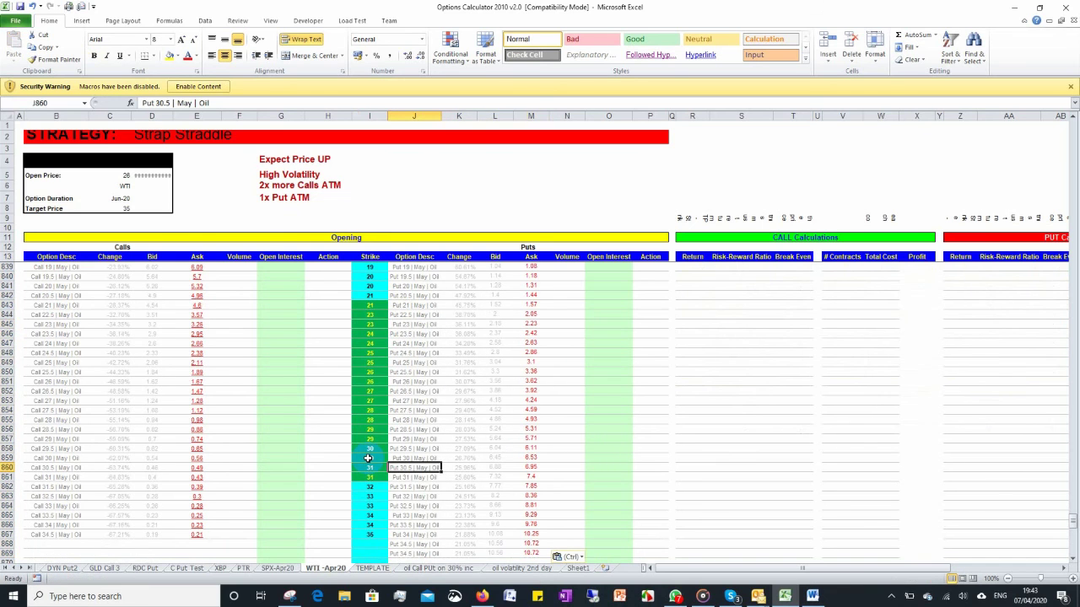
# Step: Remove the Put 32 entry by moving the puts below it up one row, clear the duplicate last entry and save the workbook
pyautogui.press('Down')
pyautogui.press('Down')
pyautogui.press('Down')
pyautogui.press('Down')
pyautogui.press('Down')
pyautogui.hotkey('ctrl', 'shift', 'Right')
pyautogui.hotkey('ctrl', 'shift', 'Down')
pyautogui.hotkey('ctrl', 'x')
pyautogui.press('Up')
pyautogui.hotkey('ctrl', 'v')
pyautogui.press('Delete')
pyautogui.hotkey('ctrl', 's')
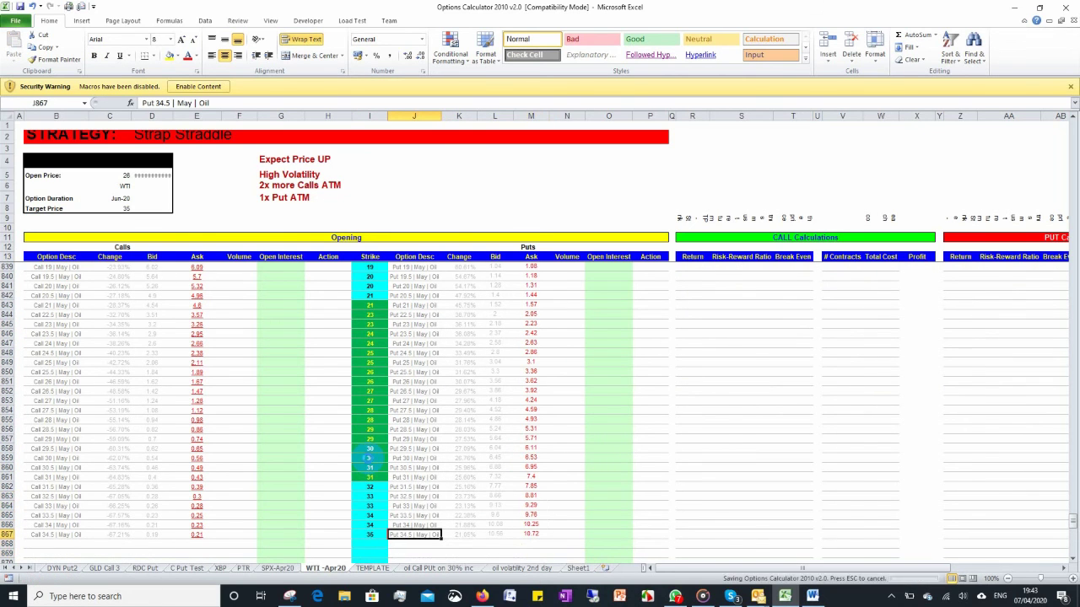
# Step: Copy the call and put calculation formulas from row 616, starting at column R, and paste them into R839 down through row 867
pyautogui.scroll(20, 369, 458)
pyautogui.moveTo(692, 523); pyautogui.dragTo(690, 528)
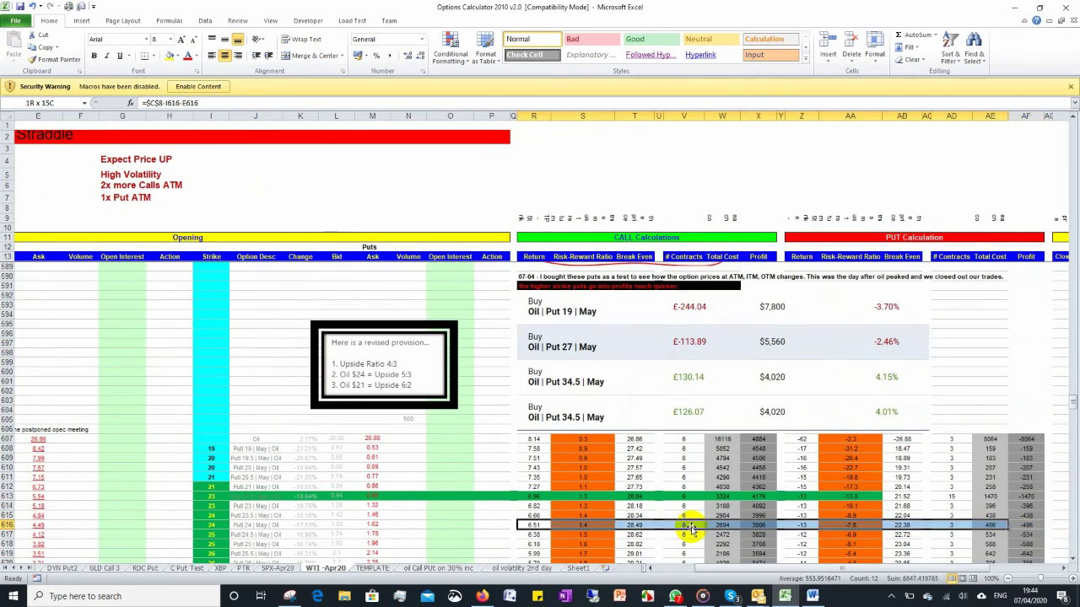
pyautogui.scroll(-20, 506, 513)
pyautogui.click(532, 325)
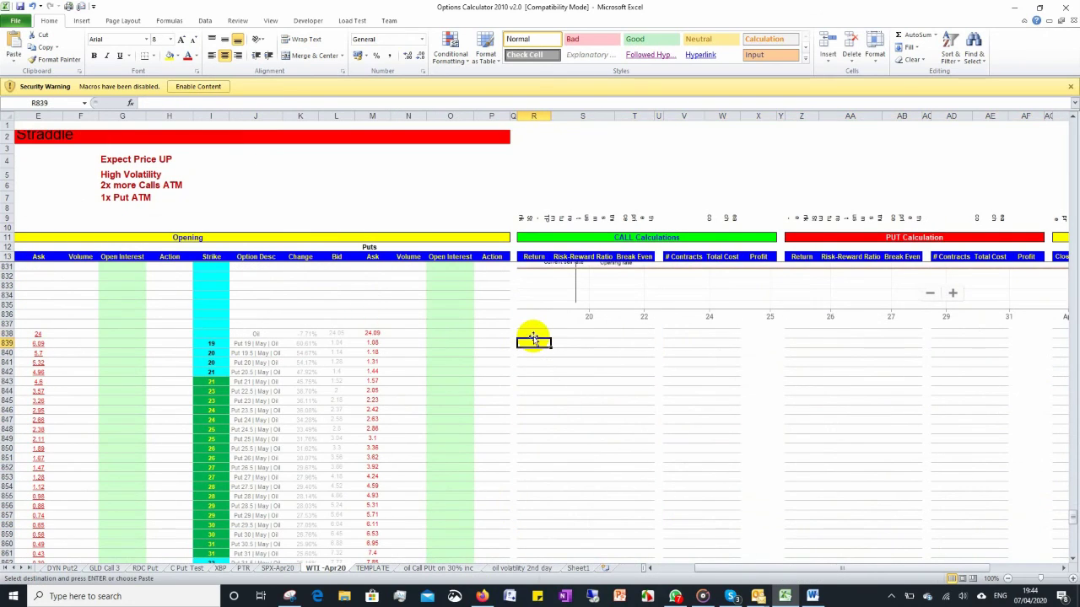
pyautogui.hotkey('ctrl', 'v')
pyautogui.hotkey('ctrl', 'shift', 'Down')
pyautogui.scroll(-2, 533, 336)
pyautogui.press('Return')
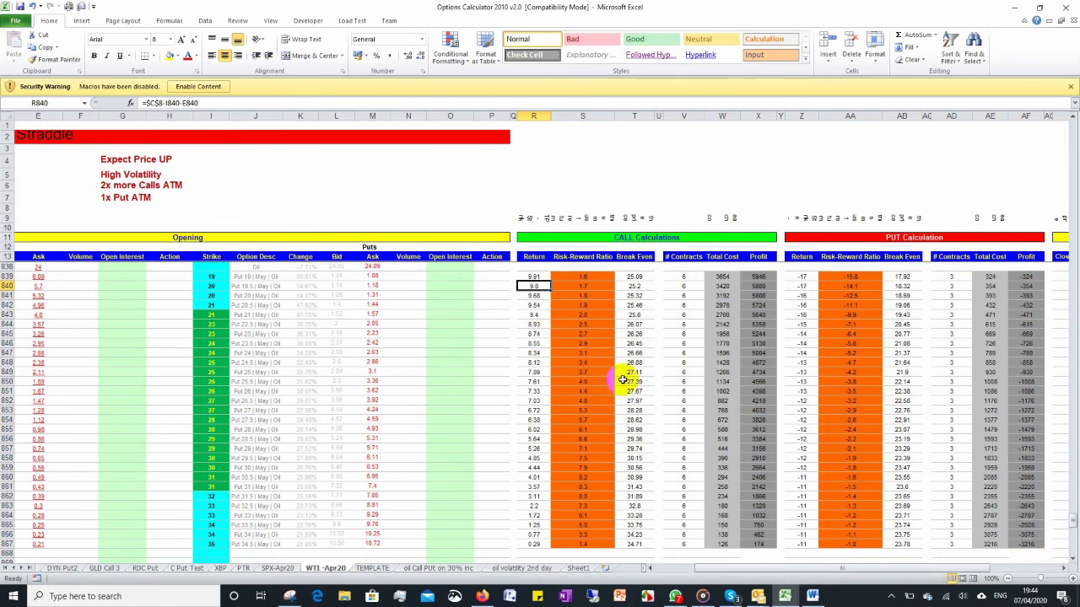
# Step: Compare the call and put prices, strikes and risk-reward ratios across rows 846 to 855
pyautogui.click(582, 380)
pyautogui.click(583, 345)
pyautogui.press('Left')
pyautogui.press('Left')
pyautogui.press('Left')
pyautogui.press('Left')
pyautogui.press('Left')
pyautogui.press('Left')
pyautogui.press('Left')
pyautogui.press('Left')
pyautogui.press('Left')
pyautogui.press('Left')
pyautogui.press('Left')
pyautogui.press('Right')
pyautogui.press('Right')
pyautogui.press('Right')
pyautogui.press('Right')
pyautogui.press('Right')
pyautogui.press('Right')
pyautogui.press('Right')
pyautogui.press('Right')
pyautogui.press('Right')
pyautogui.press('Right')
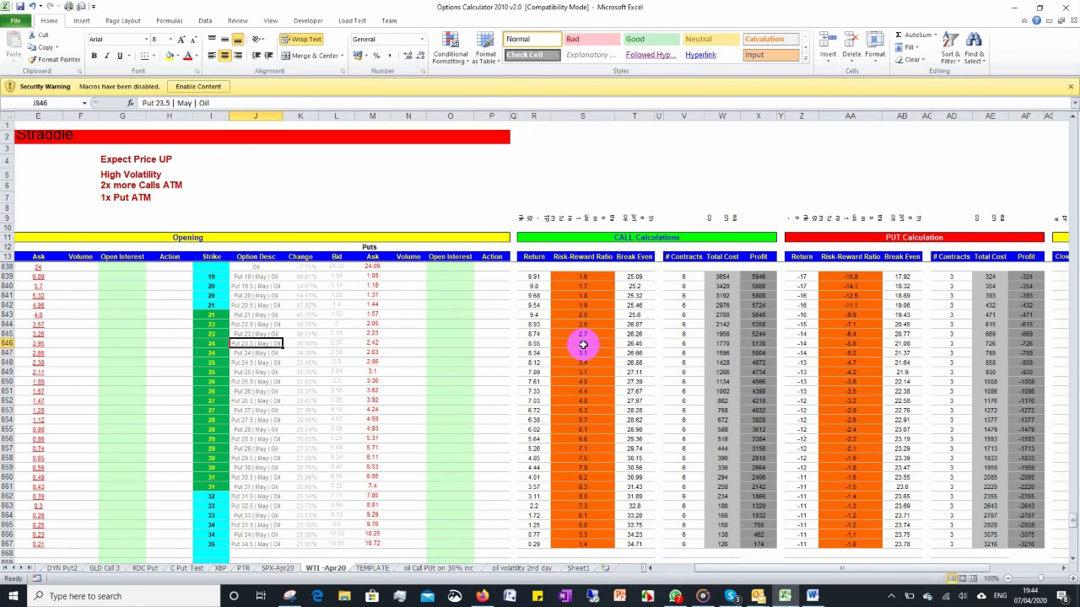
pyautogui.press('Left')
pyautogui.press('Left')
pyautogui.press('Left')
pyautogui.press('Left')
pyautogui.press('Left')
pyautogui.press('Left')
pyautogui.press('Left')
pyautogui.press('Left')
pyautogui.press('Left')
pyautogui.press('Left')
pyautogui.press('Left')
pyautogui.press('Left')
pyautogui.press('Left')
pyautogui.press('Left')
pyautogui.press('Left')
pyautogui.press('Left')
pyautogui.press('Right')
pyautogui.press('Right')
pyautogui.press('Right')
pyautogui.press('Right')
pyautogui.press('Right')
pyautogui.press('Right')
pyautogui.press('Right')
pyautogui.press('Right')
pyautogui.press('Right')
pyautogui.press('Right')
pyautogui.press('Right')
pyautogui.press('Right')
pyautogui.press('Right')
pyautogui.press('Right')
pyautogui.press('Right')
pyautogui.press('Right')
pyautogui.press('Right')
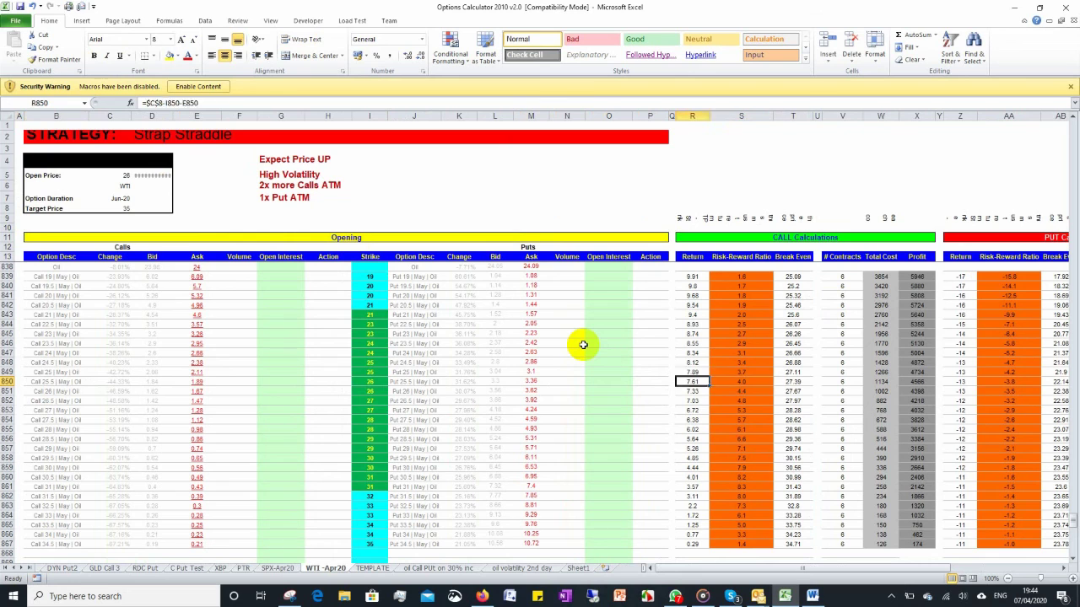
pyautogui.press('Right')
pyautogui.press('Right')
pyautogui.press('Right')
pyautogui.press('Right')
pyautogui.press('Right')
pyautogui.press('Right')
pyautogui.press('Right')
pyautogui.press('Right')
pyautogui.press('Right')
pyautogui.press('Right')
pyautogui.press('Right')
pyautogui.press('Right')
pyautogui.press('Right')
pyautogui.press('Right')
pyautogui.press('Right')
pyautogui.press('Right')
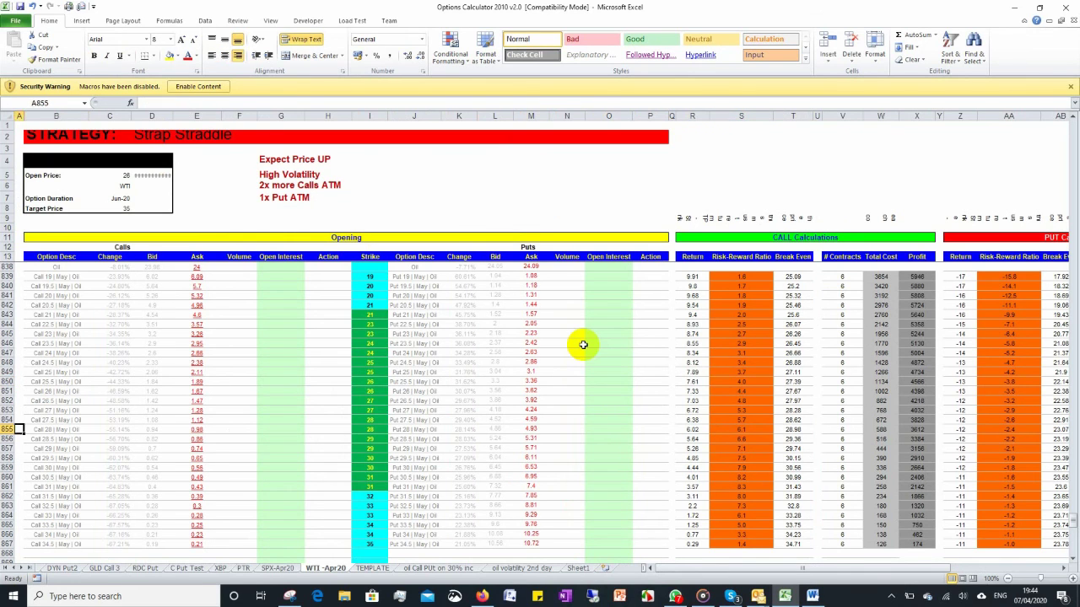
# Step: Set the font colour of the 28-strike row, B855:S855, to Automatic
pyautogui.press('Right')
pyautogui.hotkey('shift', 'Right')
pyautogui.hotkey('shift', 'Right')
pyautogui.hotkey('shift', 'Right')
pyautogui.hotkey('shift', 'Right')
pyautogui.hotkey('shift', 'Right')
pyautogui.hotkey('shift', 'Right')
pyautogui.hotkey('shift', 'Right')
pyautogui.hotkey('shift', 'Right')
pyautogui.hotkey('shift', 'Right')
pyautogui.hotkey('shift', 'Right')
pyautogui.hotkey('shift', 'Right')
pyautogui.hotkey('shift', 'Right')
pyautogui.hotkey('shift', 'Right')
pyautogui.hotkey('shift', 'Right')
pyautogui.hotkey('shift', 'Right')
pyautogui.hotkey('shift', 'Right')
pyautogui.hotkey('shift', 'Right')
pyautogui.click(195, 56)
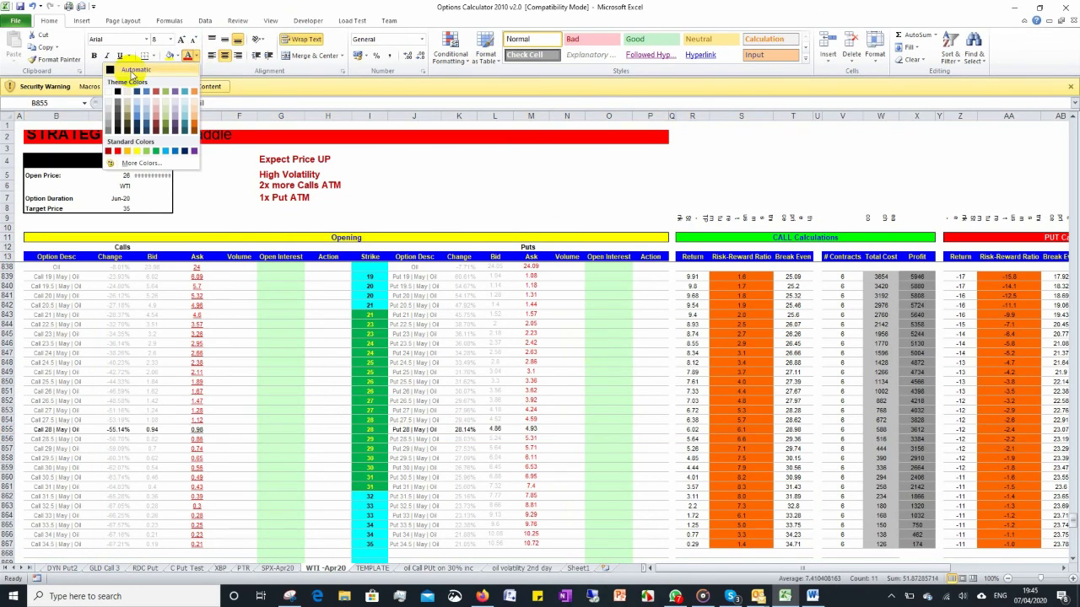
pyautogui.click(132, 71)
# Step: Compare the call risk-reward ratios of the Call 28 row in S855 and the Call 24 row in S847
pyautogui.click(744, 428)
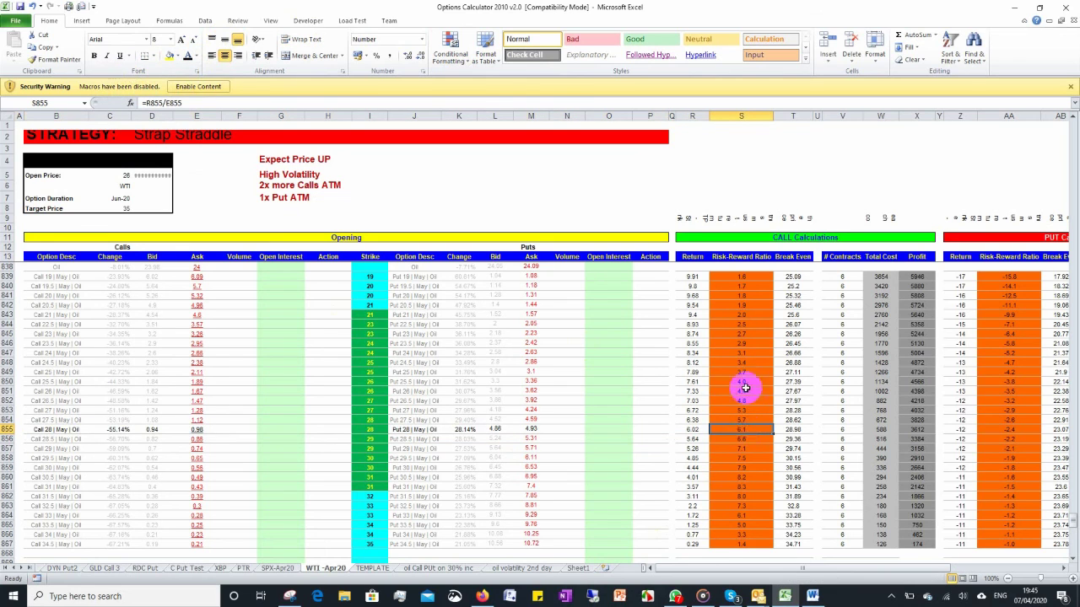
pyautogui.click(740, 353)
pyautogui.press('Home')
pyautogui.press('Right')
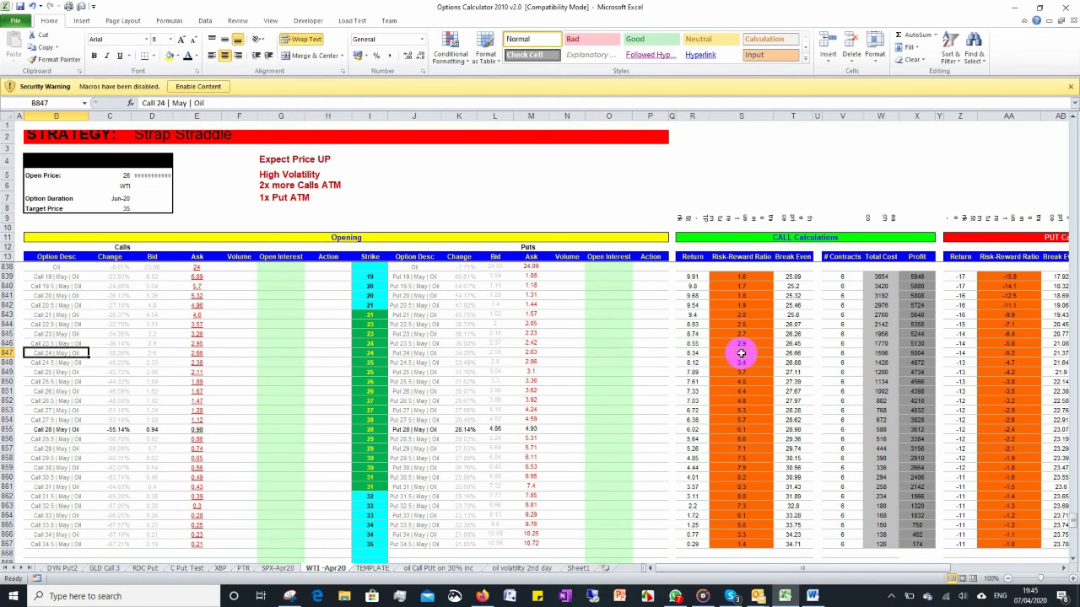
pyautogui.click(740, 352)
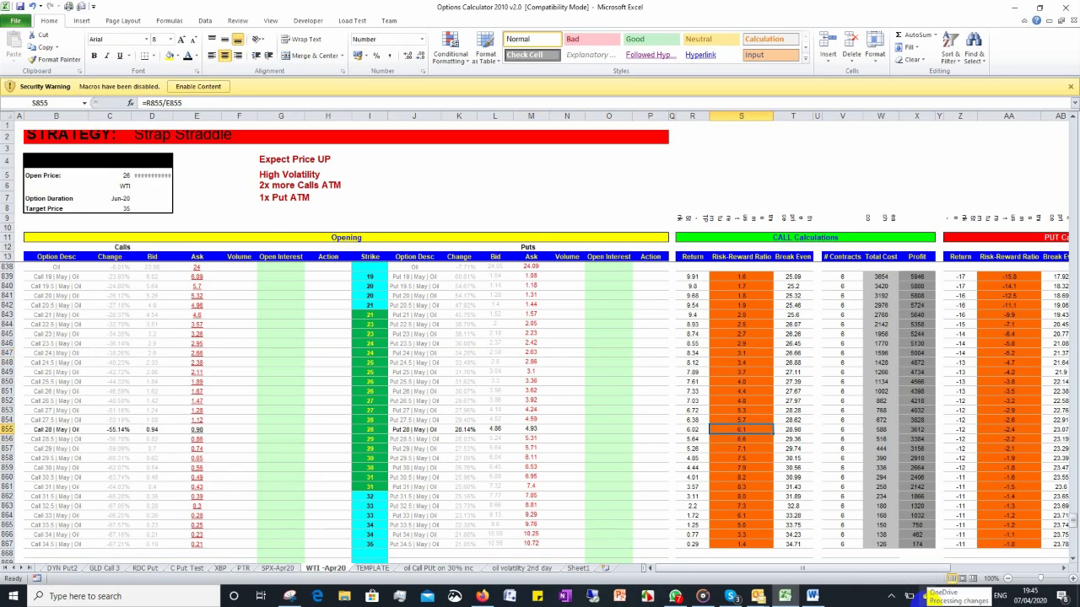
pyautogui.click(741, 429)
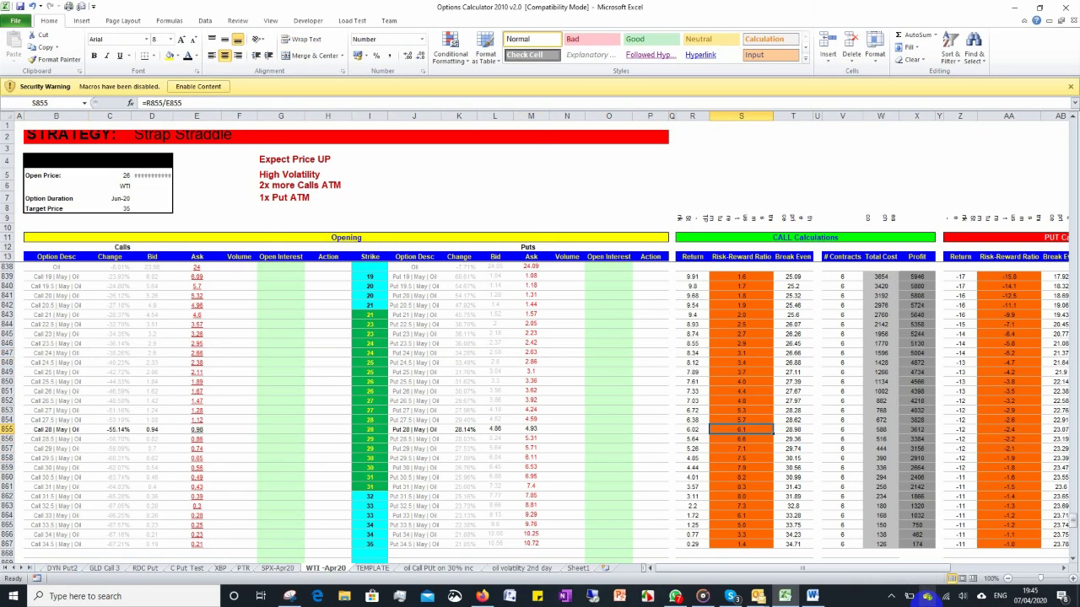
# Step: Compare the call risk-reward ratio in S850 with the Oil call and put positions open in Plus500, and return to the Excel calculator
pyautogui.click(57, 381)
pyautogui.click(740, 382)
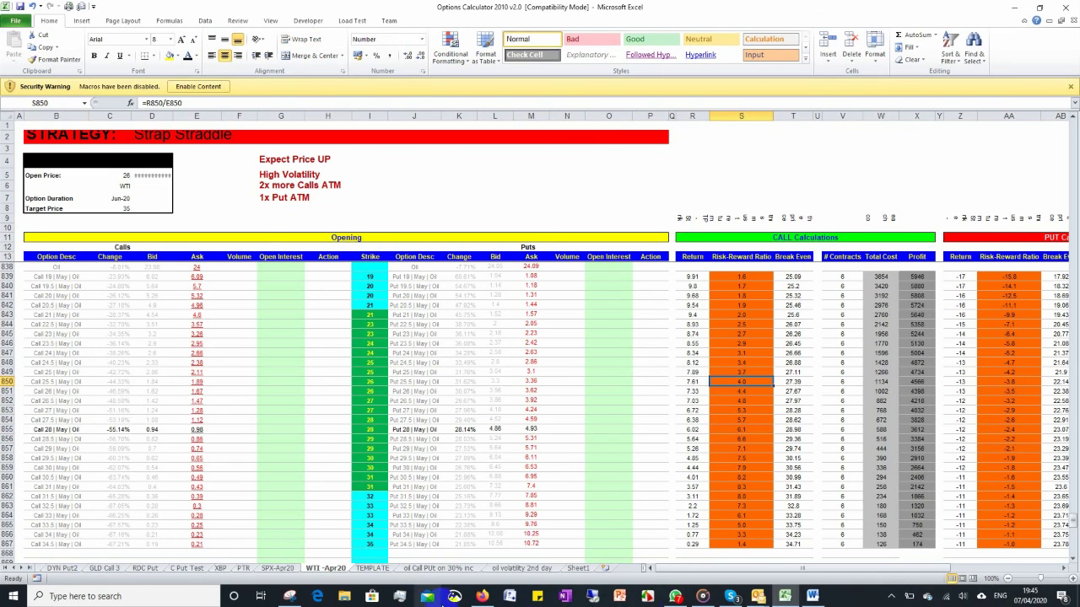
pyautogui.click(481, 597)
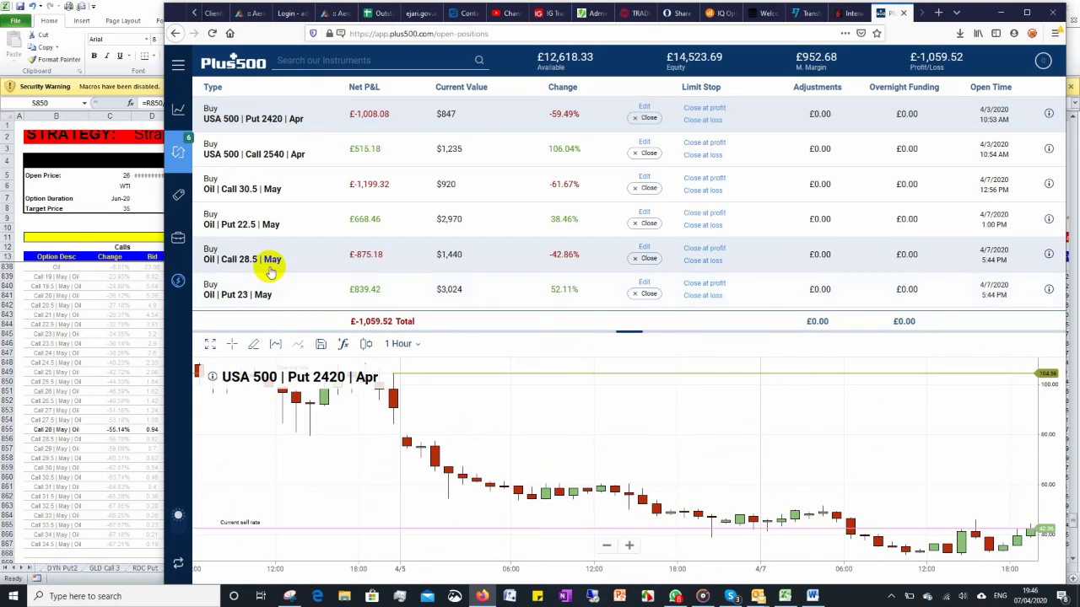
pyautogui.click(110, 397)
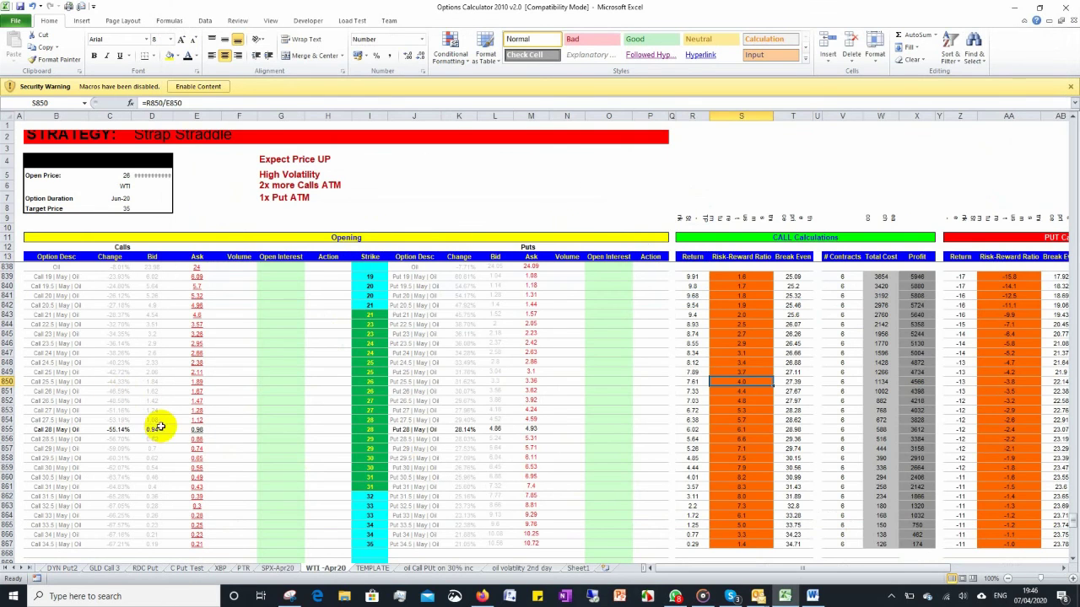
# Step: Set the font colour of the 28-strike row, B855:S855, to green
pyautogui.moveTo(56, 430); pyautogui.dragTo(741, 429)
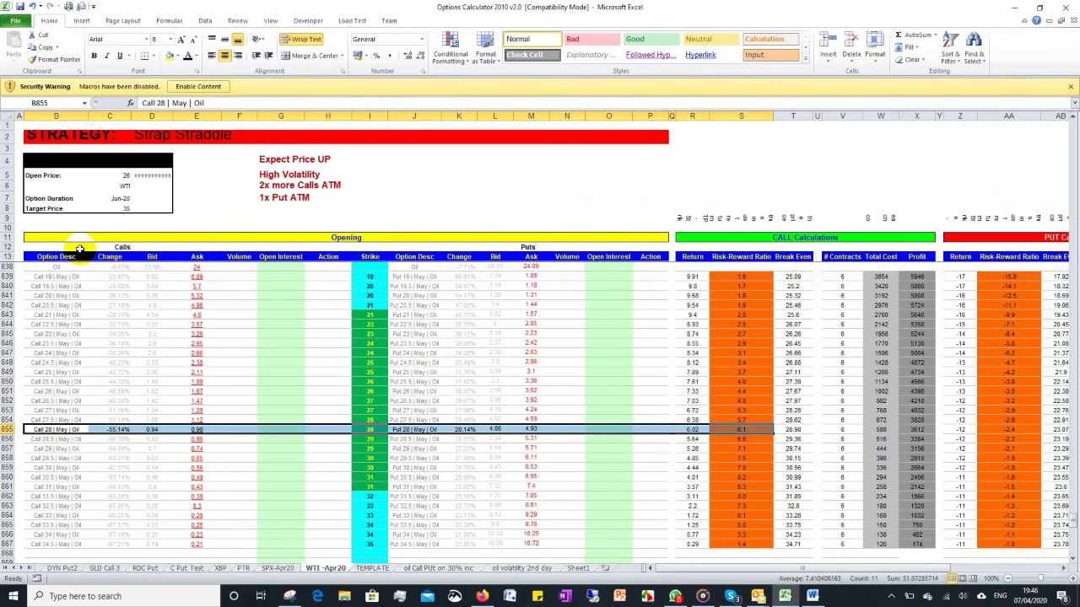
pyautogui.click(197, 56)
pyautogui.click(156, 150)
# Step: Try an open price of 24 in C5 of the strategy's price block
pyautogui.click(127, 211)
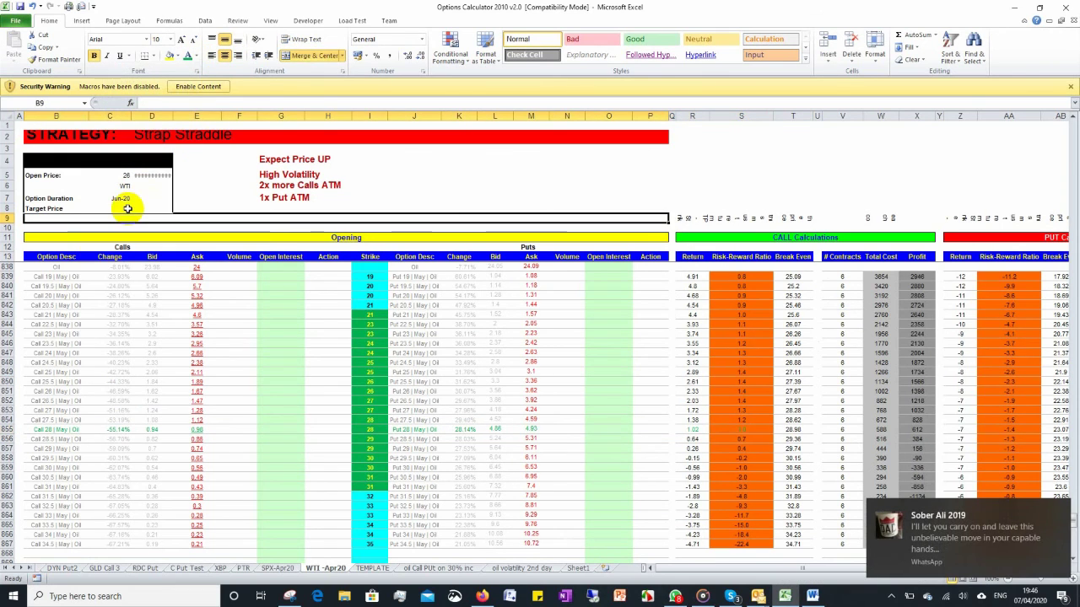
pyautogui.click(127, 208)
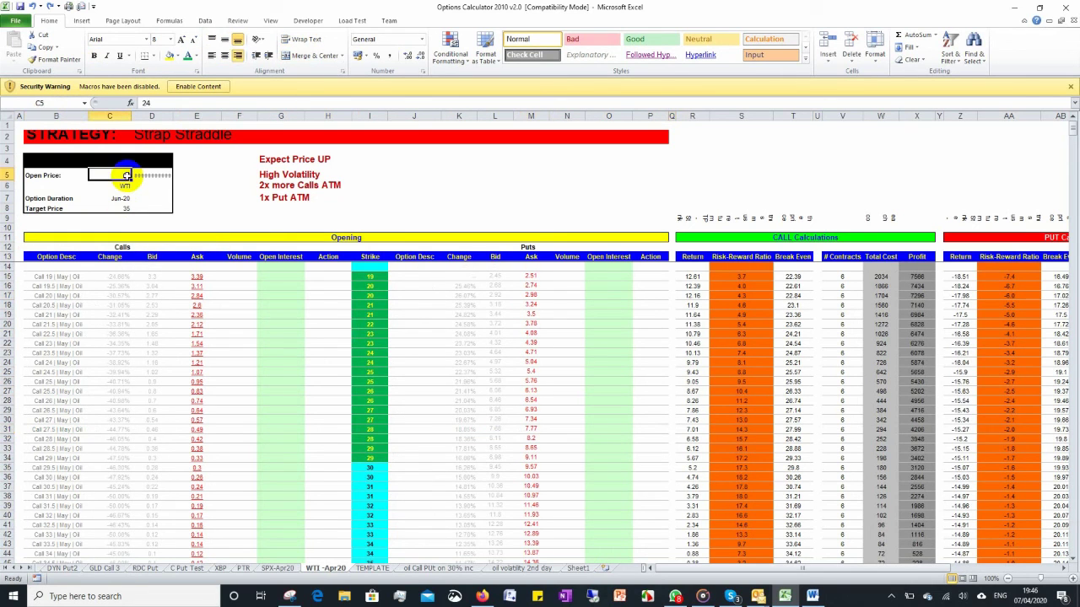
pyautogui.press('Return')
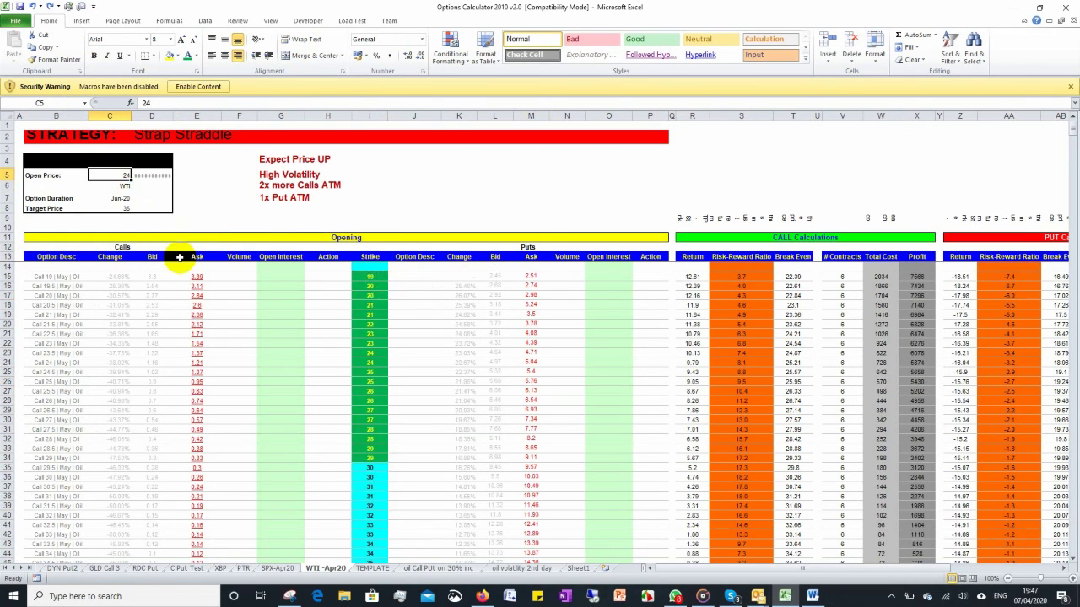
# Step: Highlight the 28-strike row, B855:S855, with a green fill
pyautogui.click(196, 61)
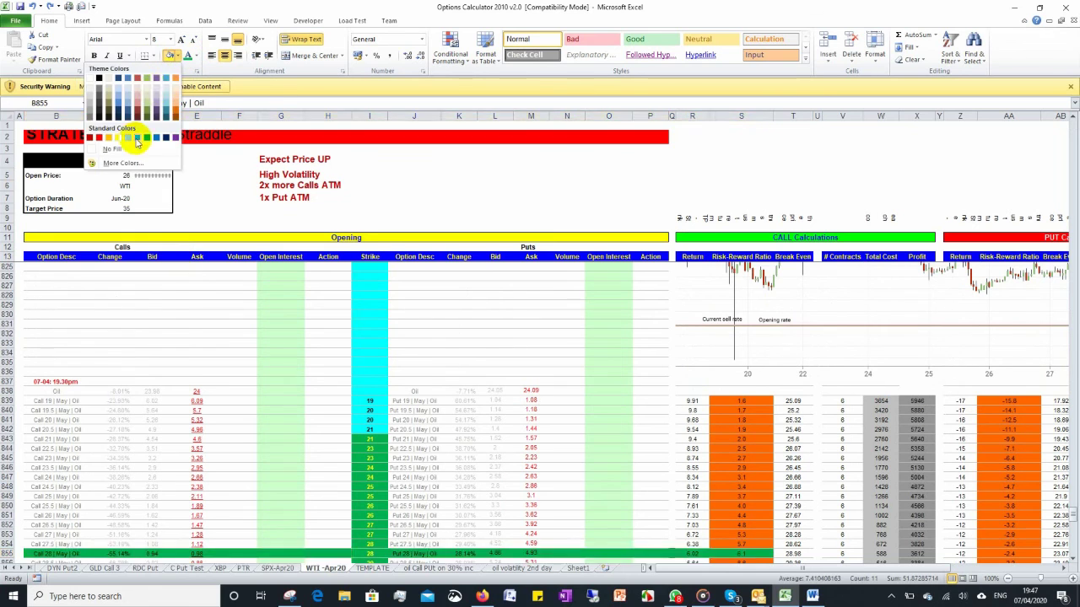
pyautogui.click(144, 139)
# Step: Try a target price of 20 in C8 and lower it to 15
pyautogui.press('Up')
pyautogui.press('Up')
pyautogui.press('Up')
pyautogui.press('Right')
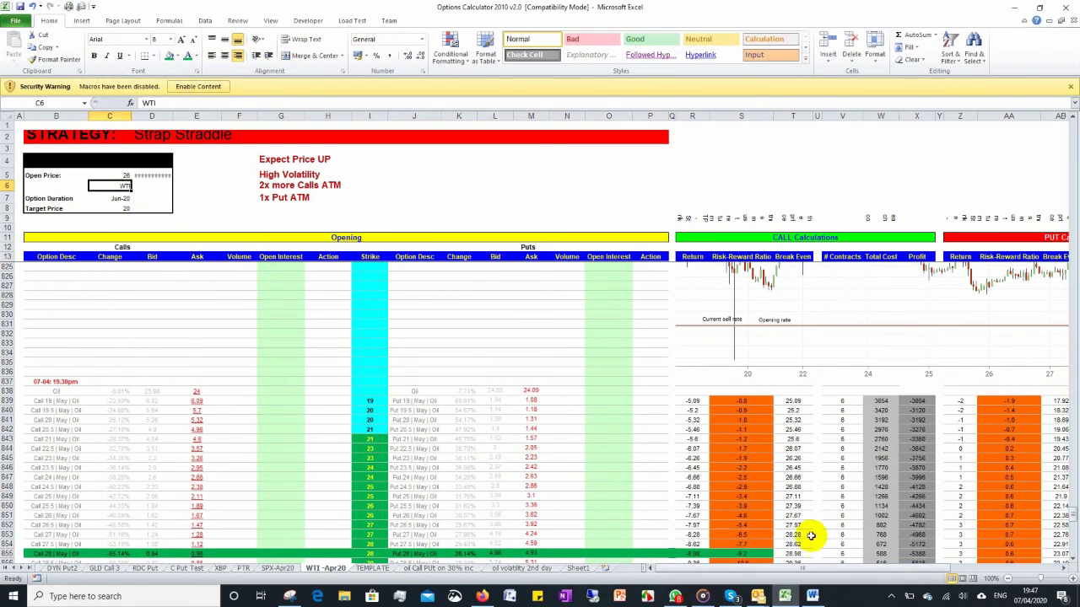
# Step: Compare the put returns and risk-reward ratios across rows 839 to 867, matching them to their strikes around row 845
pyautogui.scroll(-4, 970, 541)
pyautogui.click(989, 535)
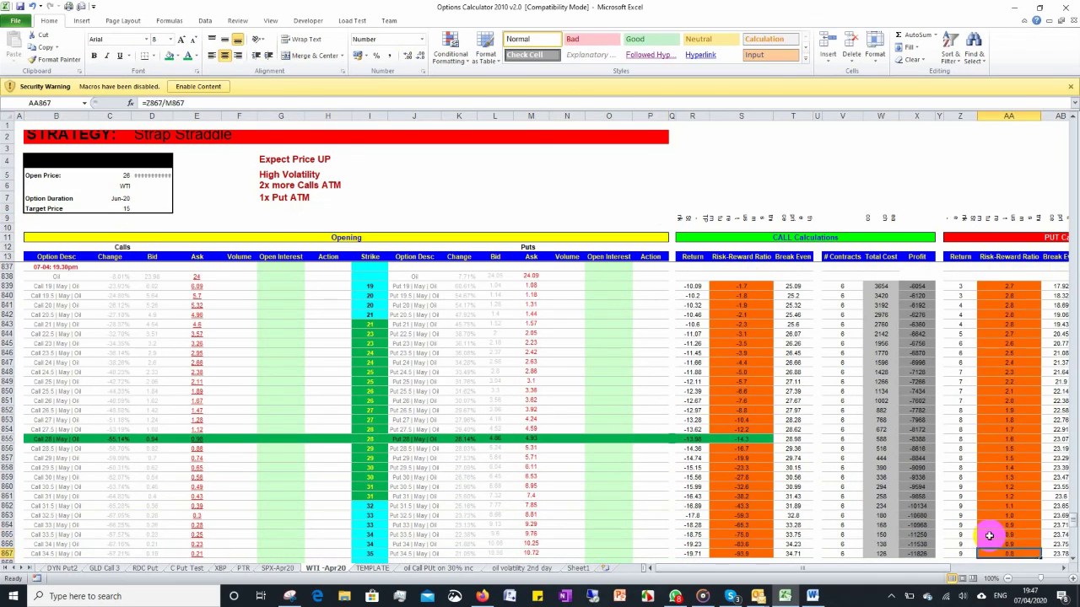
pyautogui.press('Right')
pyautogui.press('Right')
pyautogui.press('Right')
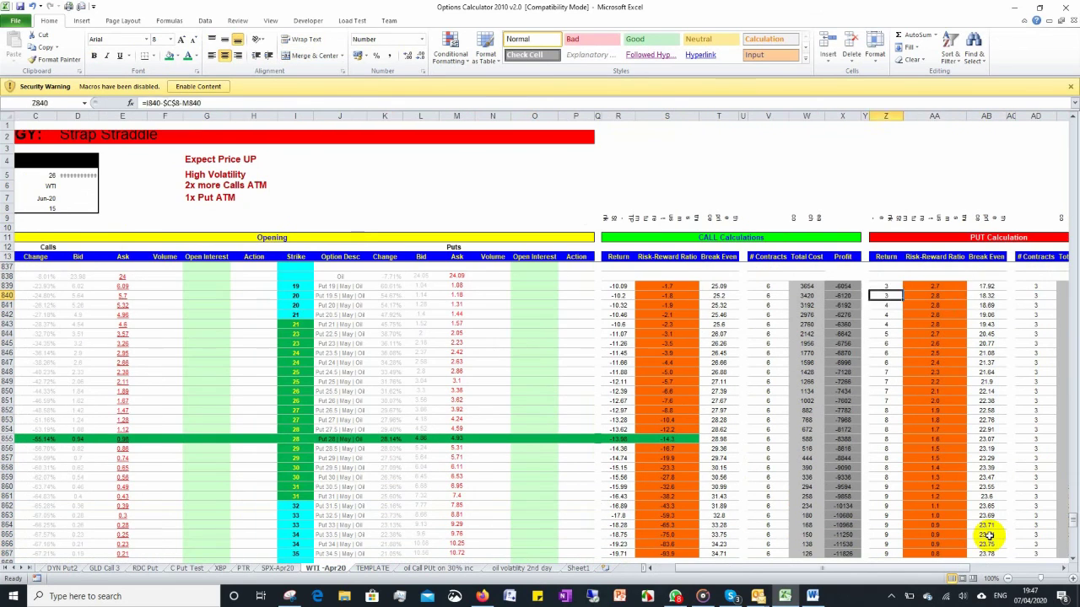
pyautogui.press('Left')
pyautogui.press('Left')
pyautogui.press('Left')
pyautogui.press('Left')
pyautogui.press('Left')
pyautogui.press('Left')
pyautogui.press('Left')
pyautogui.press('Left')
pyautogui.press('Left')
pyautogui.press('Left')
pyautogui.press('Left')
pyautogui.press('Left')
pyautogui.press('Left')
pyautogui.press('Left')
pyautogui.press('Left')
pyautogui.press('Left')
pyautogui.press('Left')
pyautogui.press('Left')
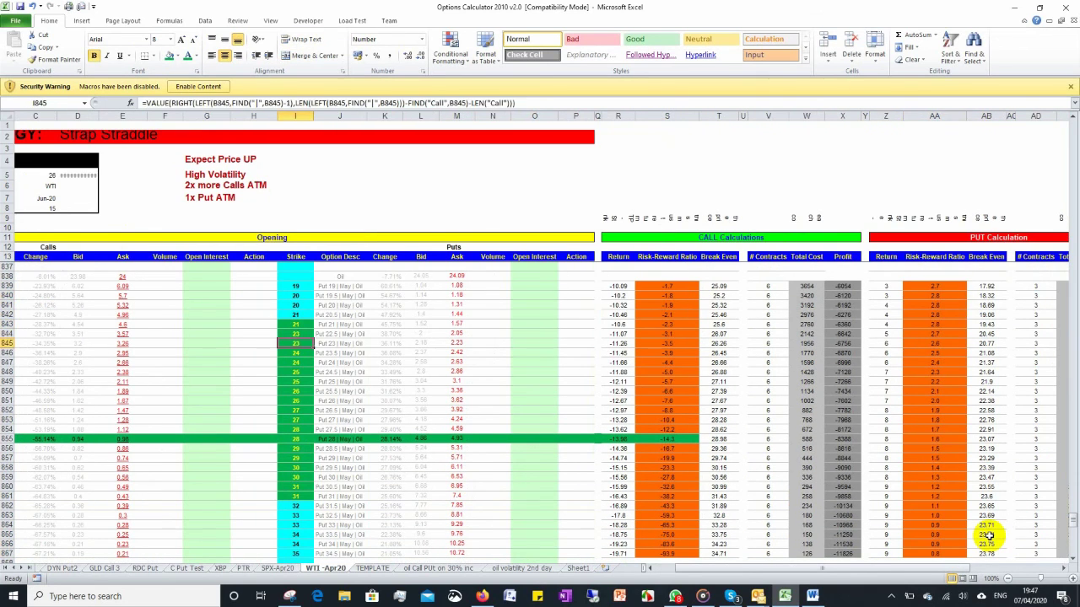
# Step: Highlight the Put 22.5 row from the strike to the put risk-reward ratio, I844:AA844, with the same green fill
pyautogui.press('Up')
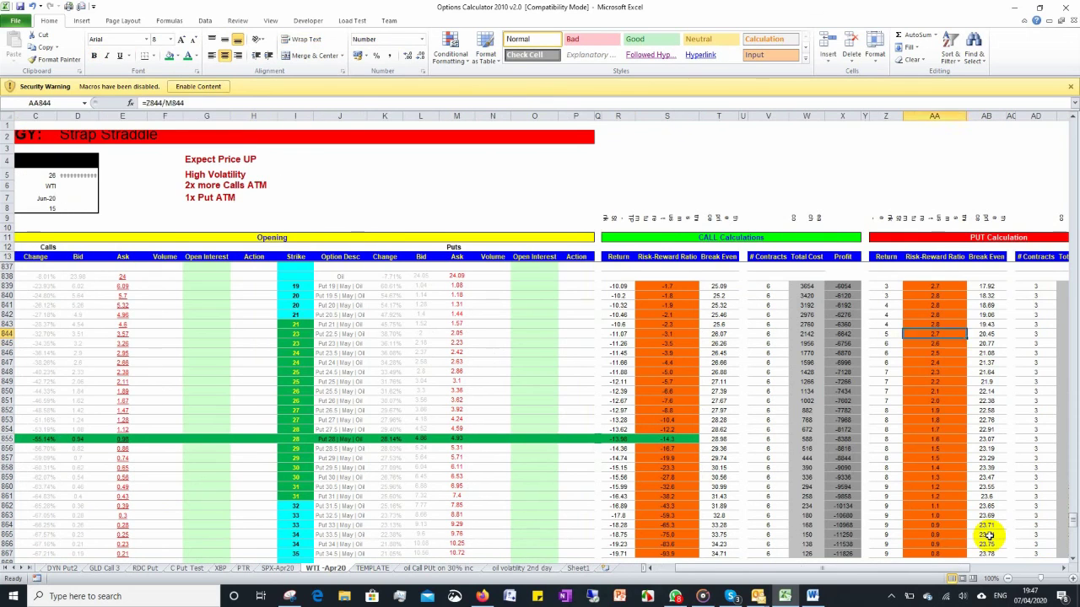
pyautogui.hotkey('shift', 'Right')
pyautogui.hotkey('shift', 'Right')
pyautogui.hotkey('shift', 'Right')
pyautogui.hotkey('shift', 'Right')
pyautogui.hotkey('shift', 'Right')
pyautogui.hotkey('shift', 'Right')
pyautogui.hotkey('shift', 'Right')
pyautogui.hotkey('shift', 'Right')
pyautogui.hotkey('shift', 'Right')
pyautogui.hotkey('shift', 'Right')
pyautogui.hotkey('shift', 'Right')
pyautogui.hotkey('shift', 'Right')
pyautogui.hotkey('shift', 'Right')
pyautogui.hotkey('shift', 'Right')
pyautogui.hotkey('shift', 'Right')
pyautogui.hotkey('shift', 'Right')
pyautogui.hotkey('shift', 'Right')
pyautogui.hotkey('shift', 'Right')
pyautogui.click(172, 57)
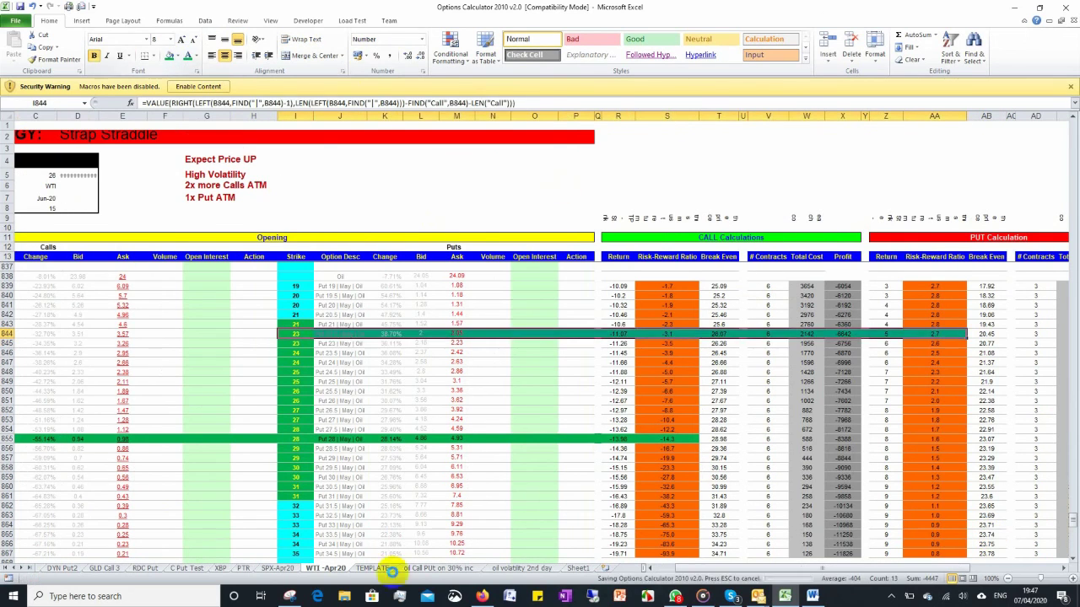